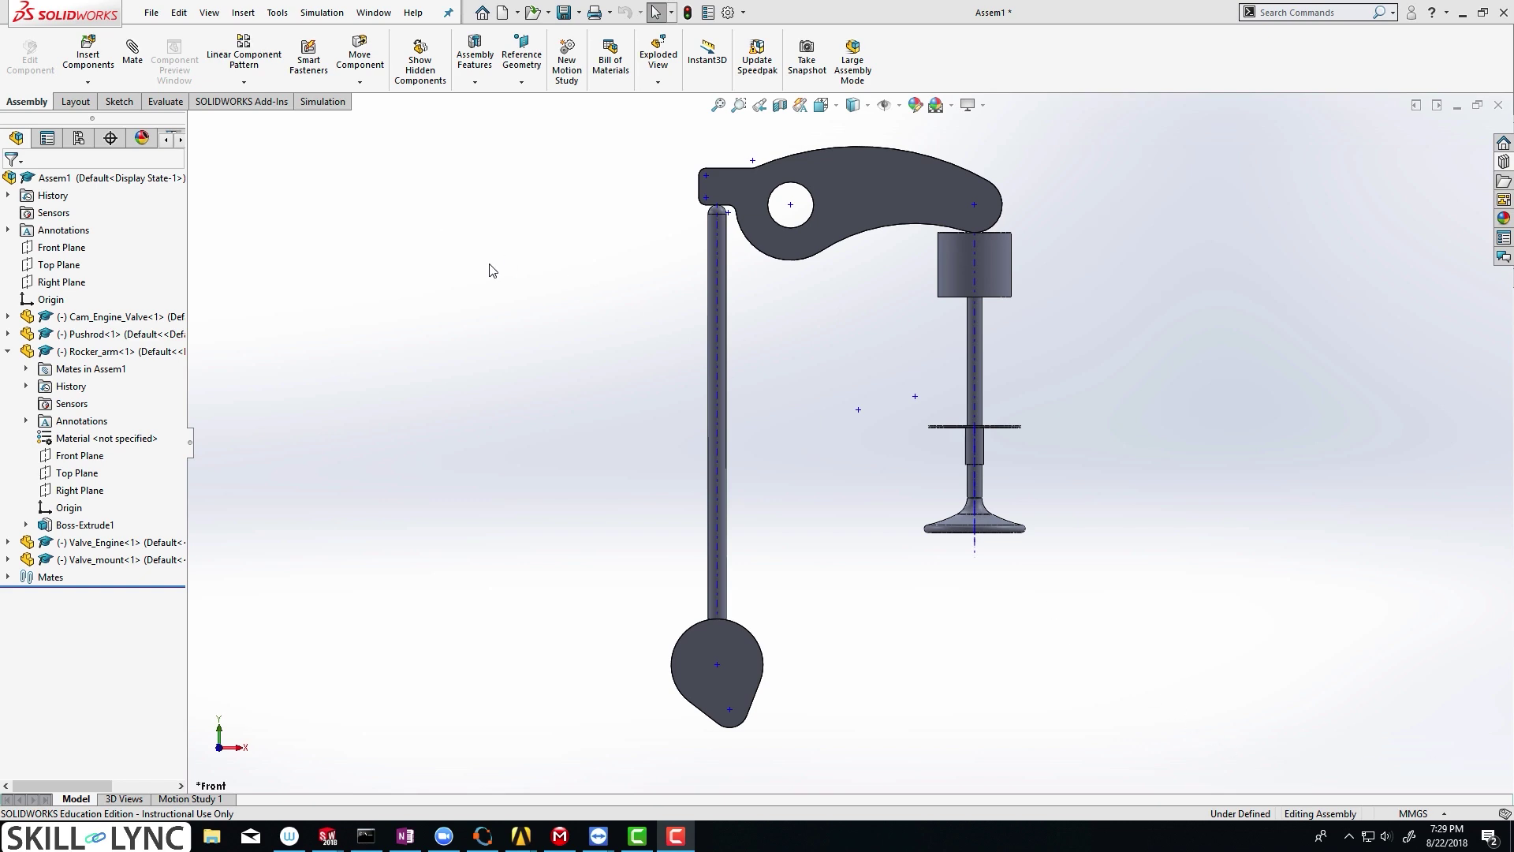
# - Open Motion Study 1 with the SOLIDWORKS Motion add-in active and set its study type to Motion Analysis
pyautogui.click(251, 104)
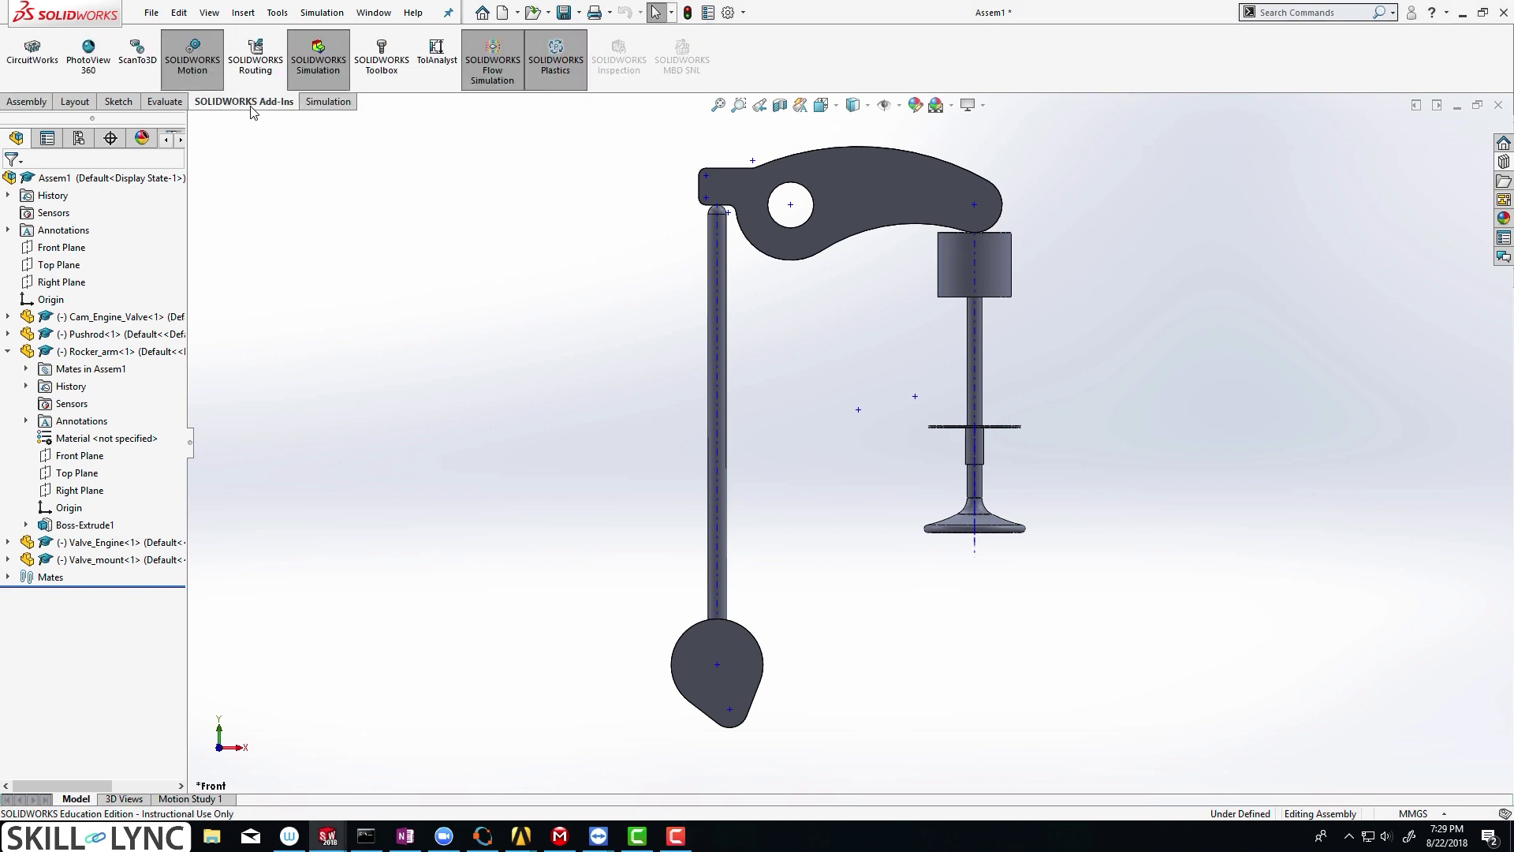
pyautogui.click(190, 84)
pyautogui.click(214, 800)
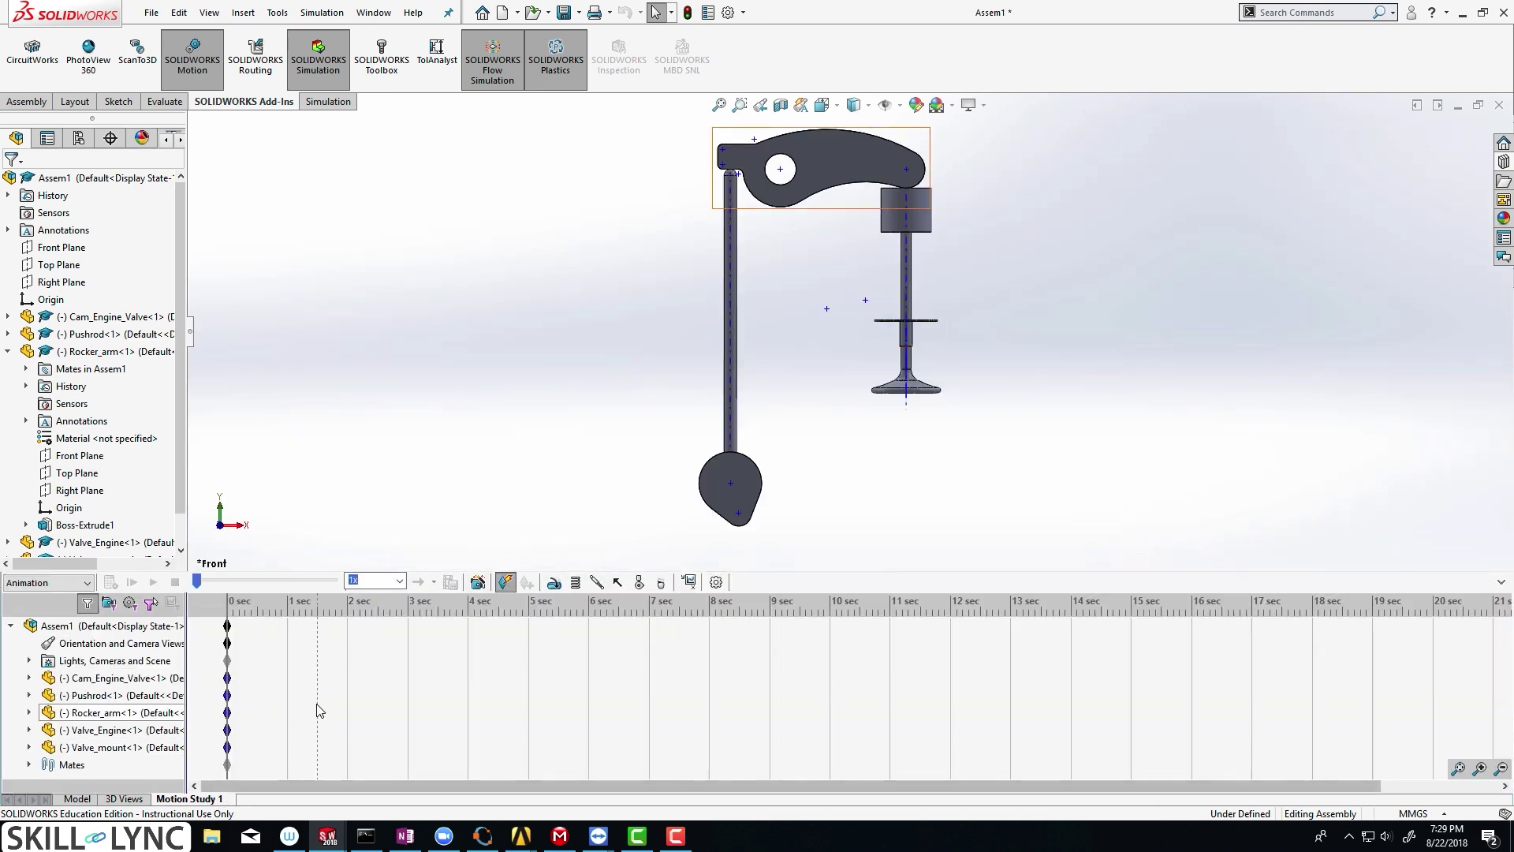
pyautogui.click(68, 587)
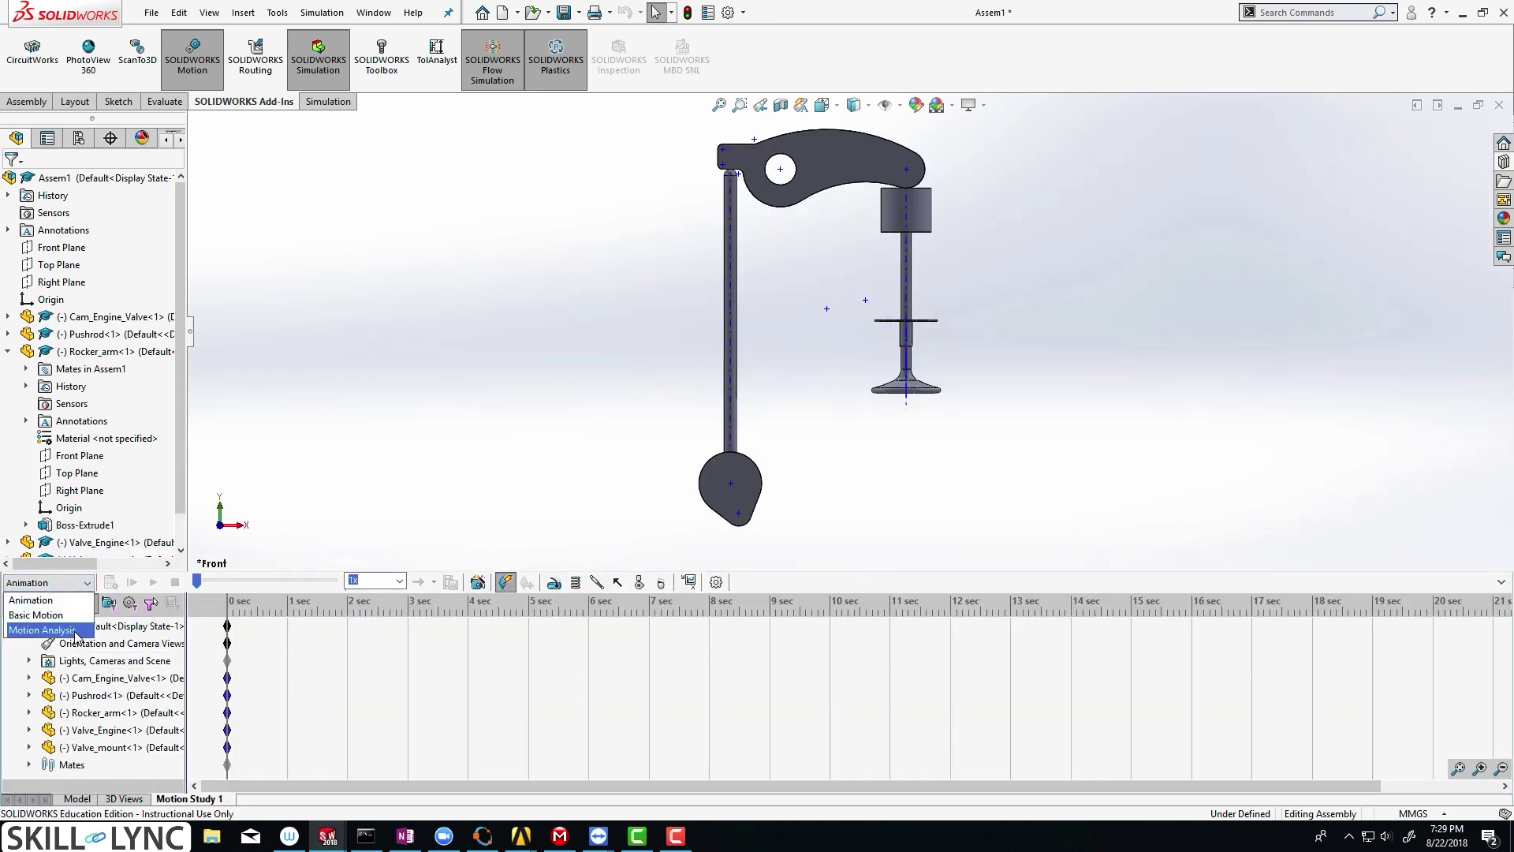
pyautogui.click(43, 630)
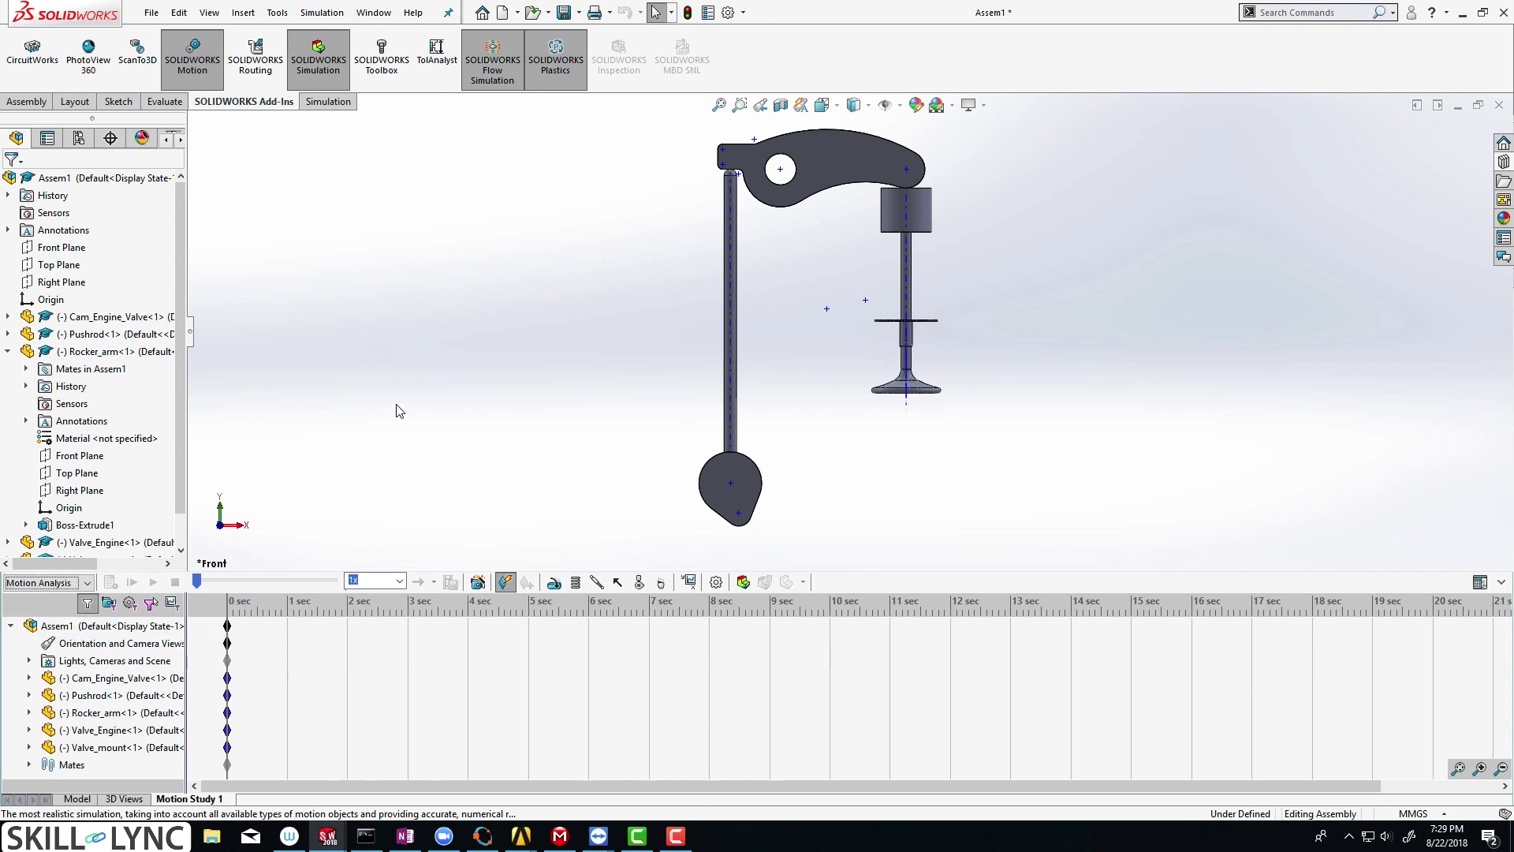
# - Add a constant-speed rotary motor of 1200 RPM on the central axis of the cam
pyautogui.scroll(-2, 731, 483)
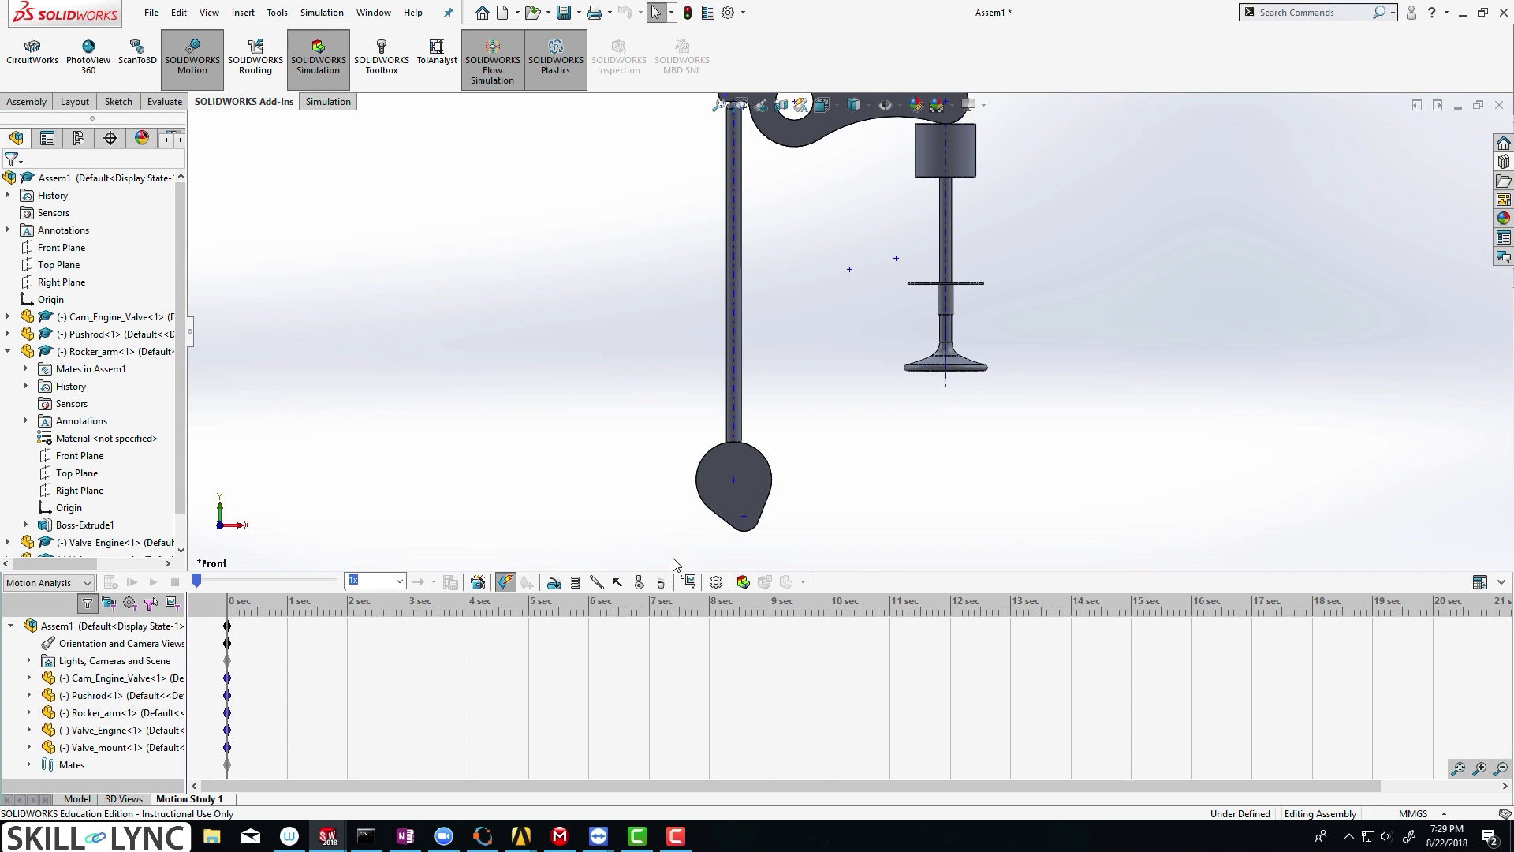
pyautogui.click(554, 583)
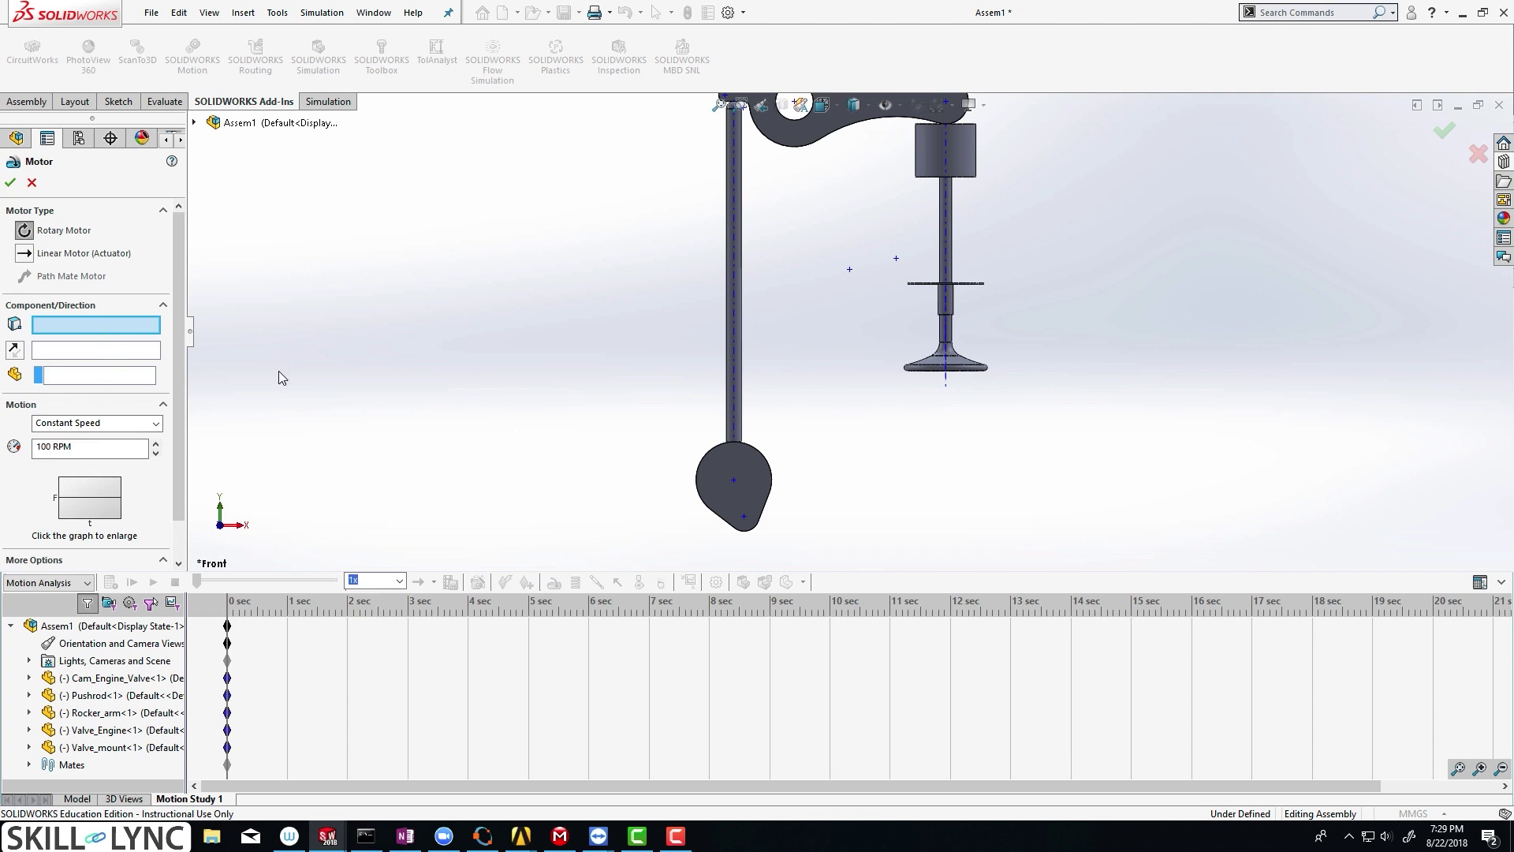
pyautogui.click(733, 483)
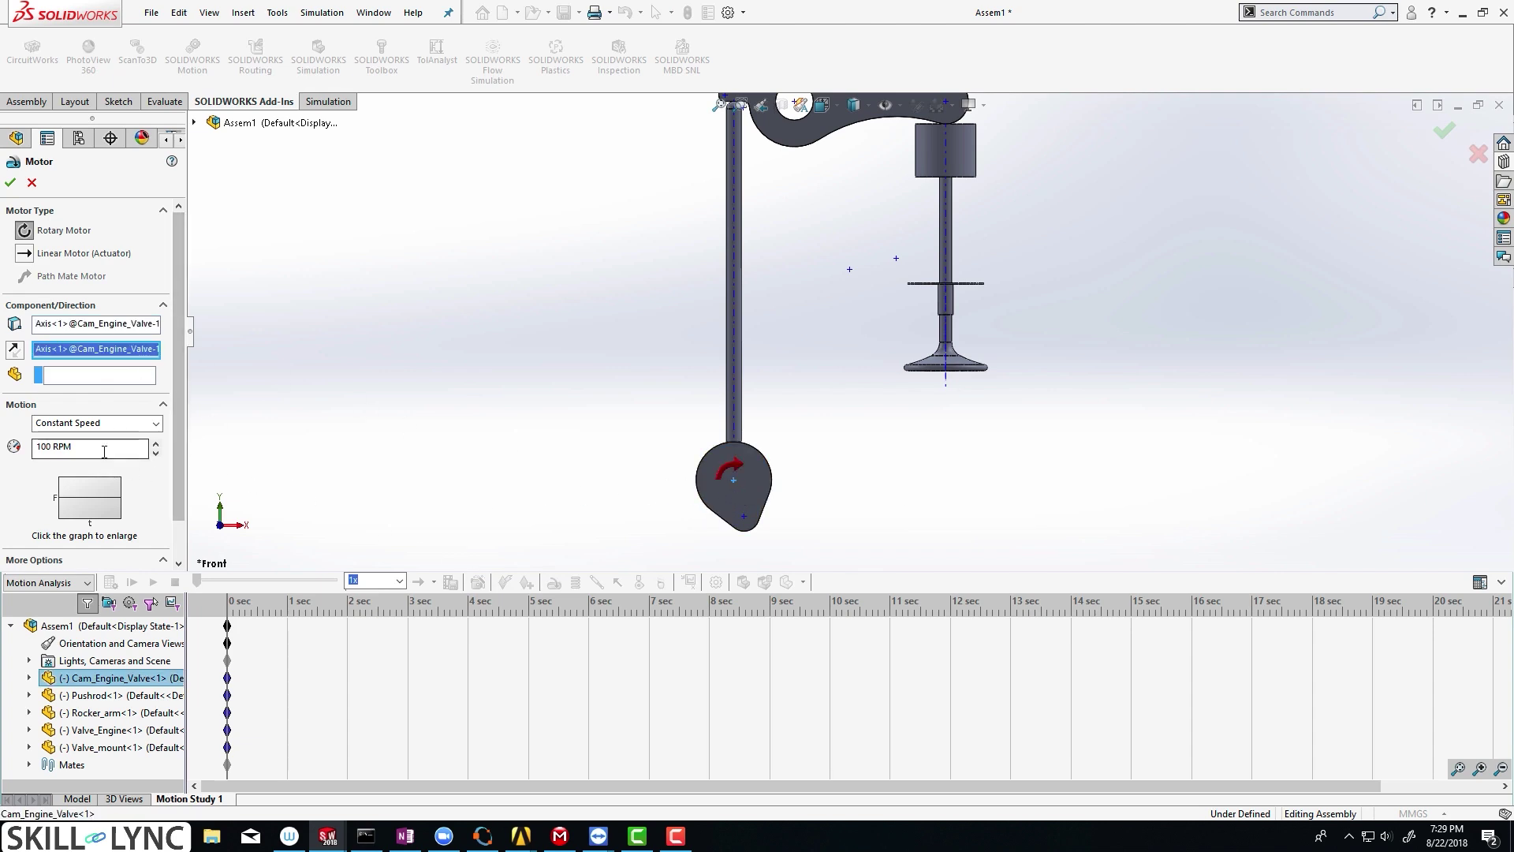
pyautogui.moveTo(79, 447); pyautogui.dragTo(27, 448)
pyautogui.write('1200')
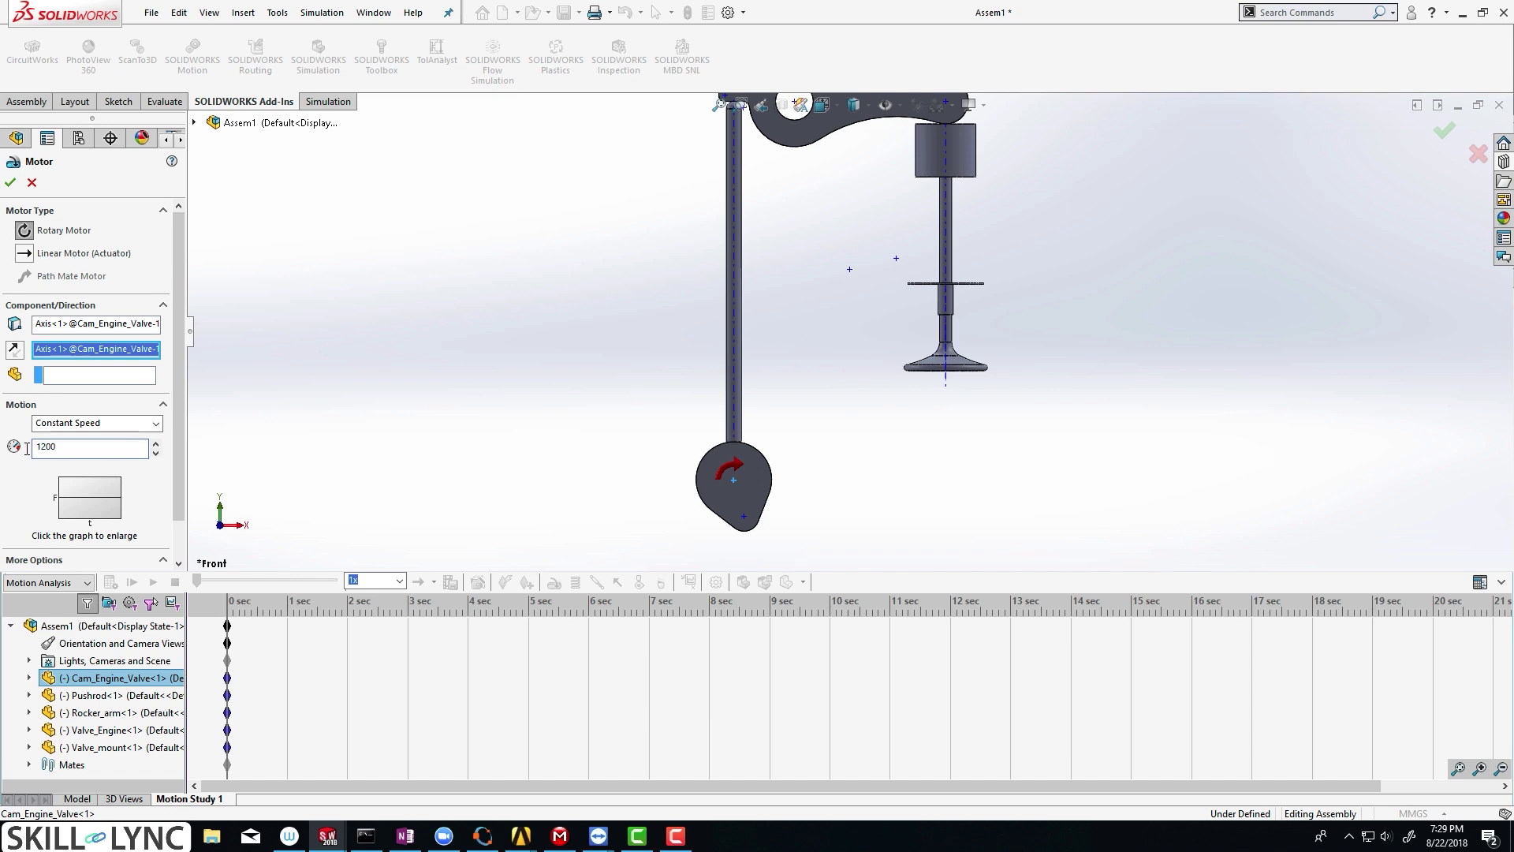
pyautogui.click(8, 182)
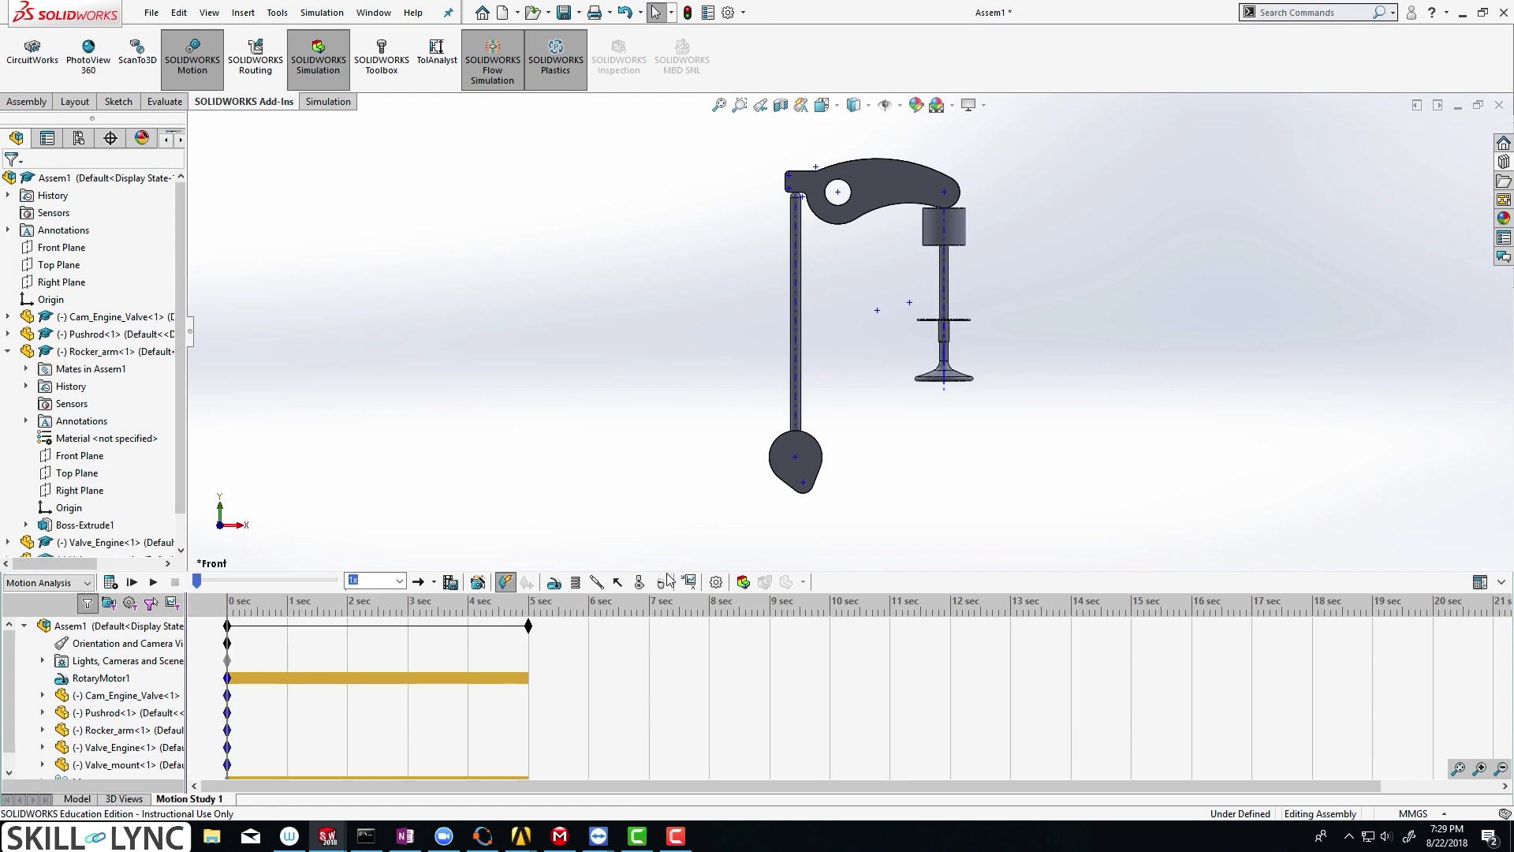
# - Start a solid body contact and select the cam and the pushrod as the contact pair
pyautogui.click(645, 586)
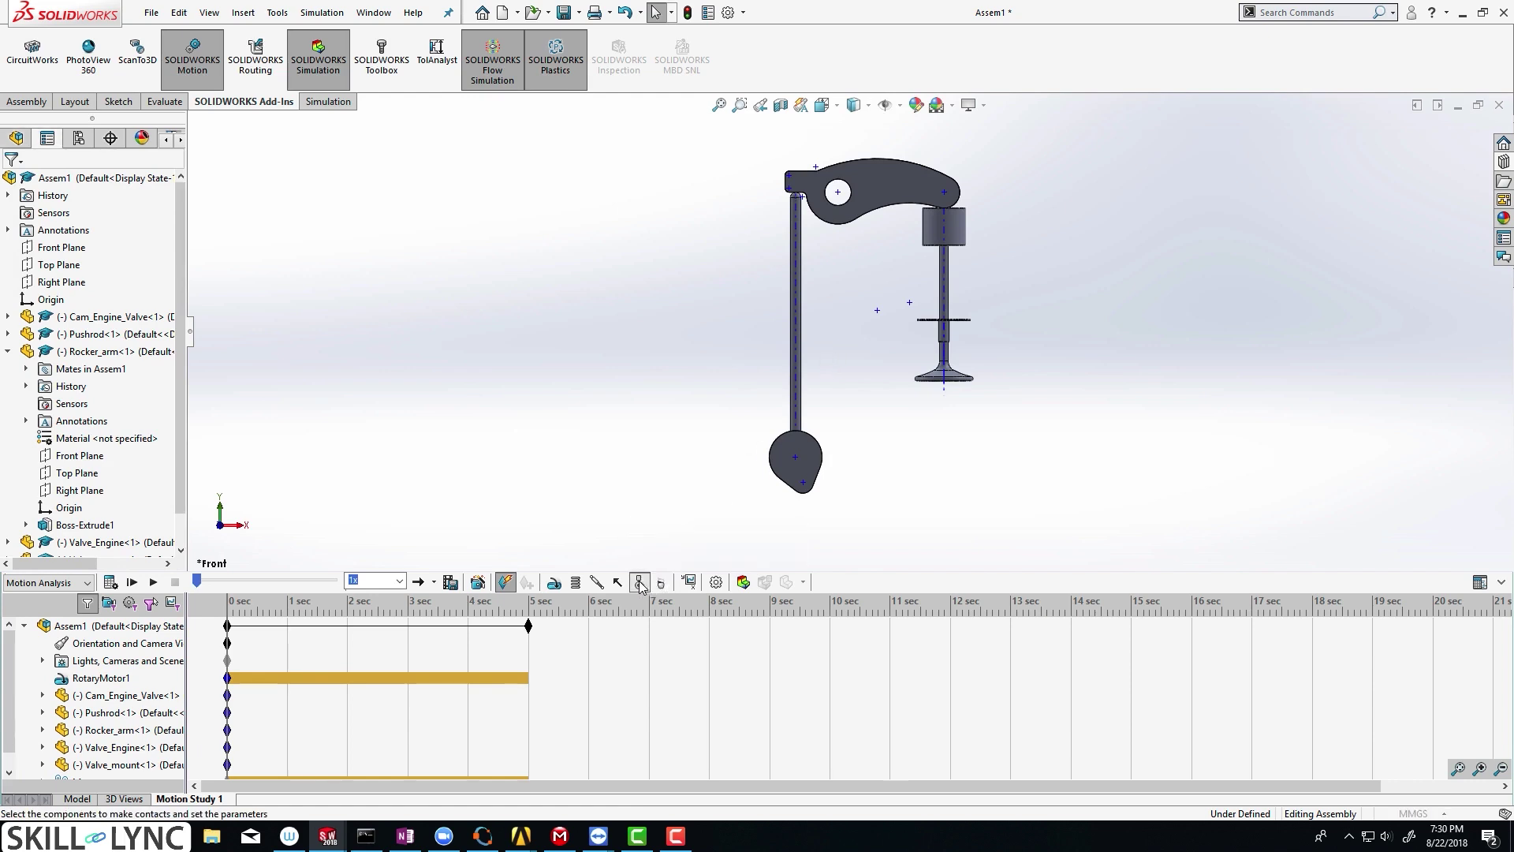
pyautogui.scroll(-4, 858, 442)
pyautogui.scroll(-2, 759, 422)
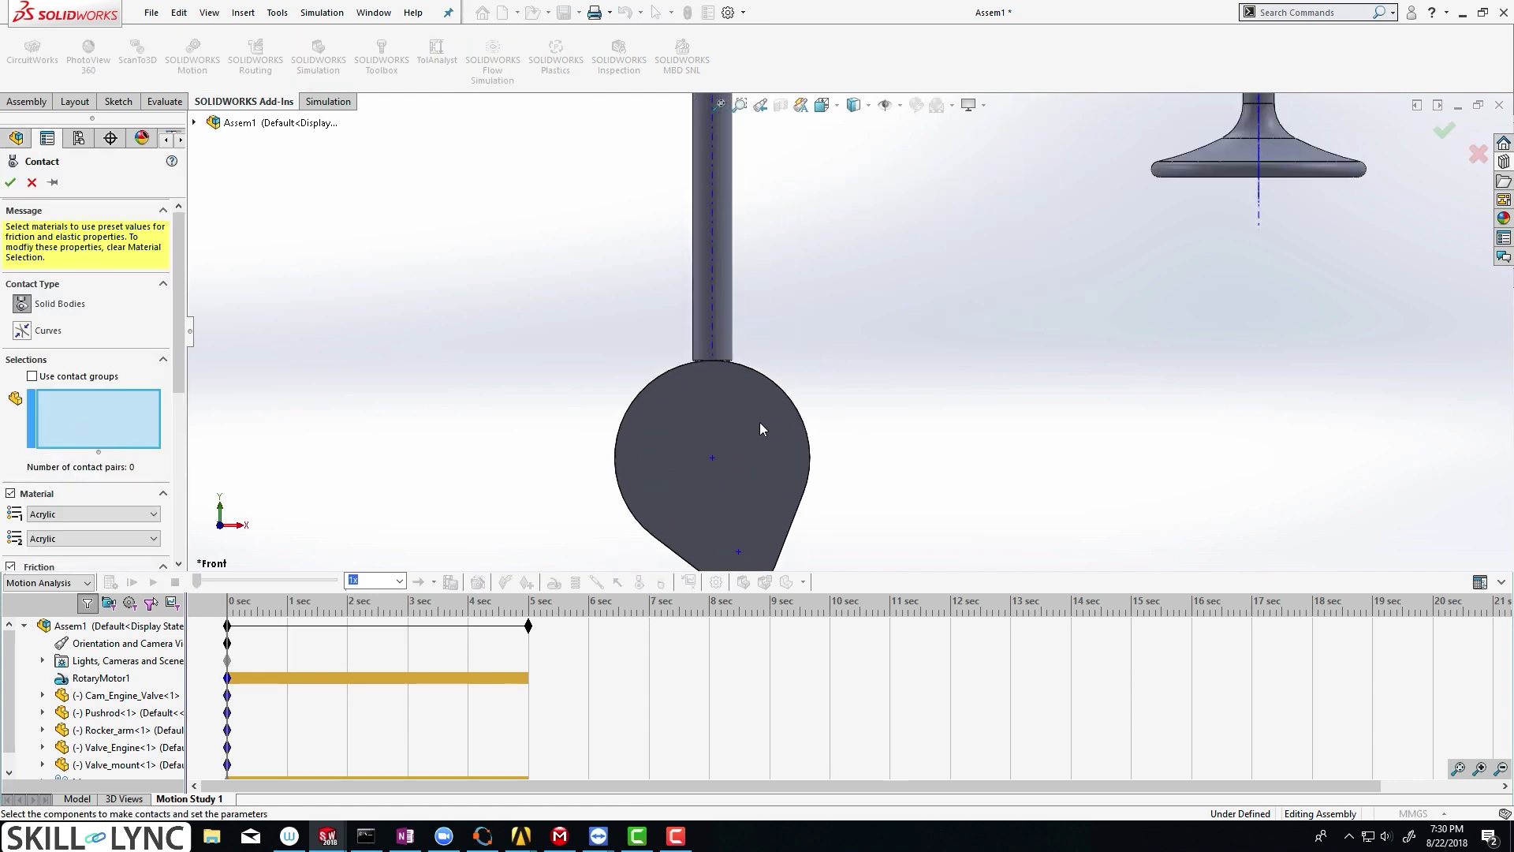
pyautogui.click(736, 392)
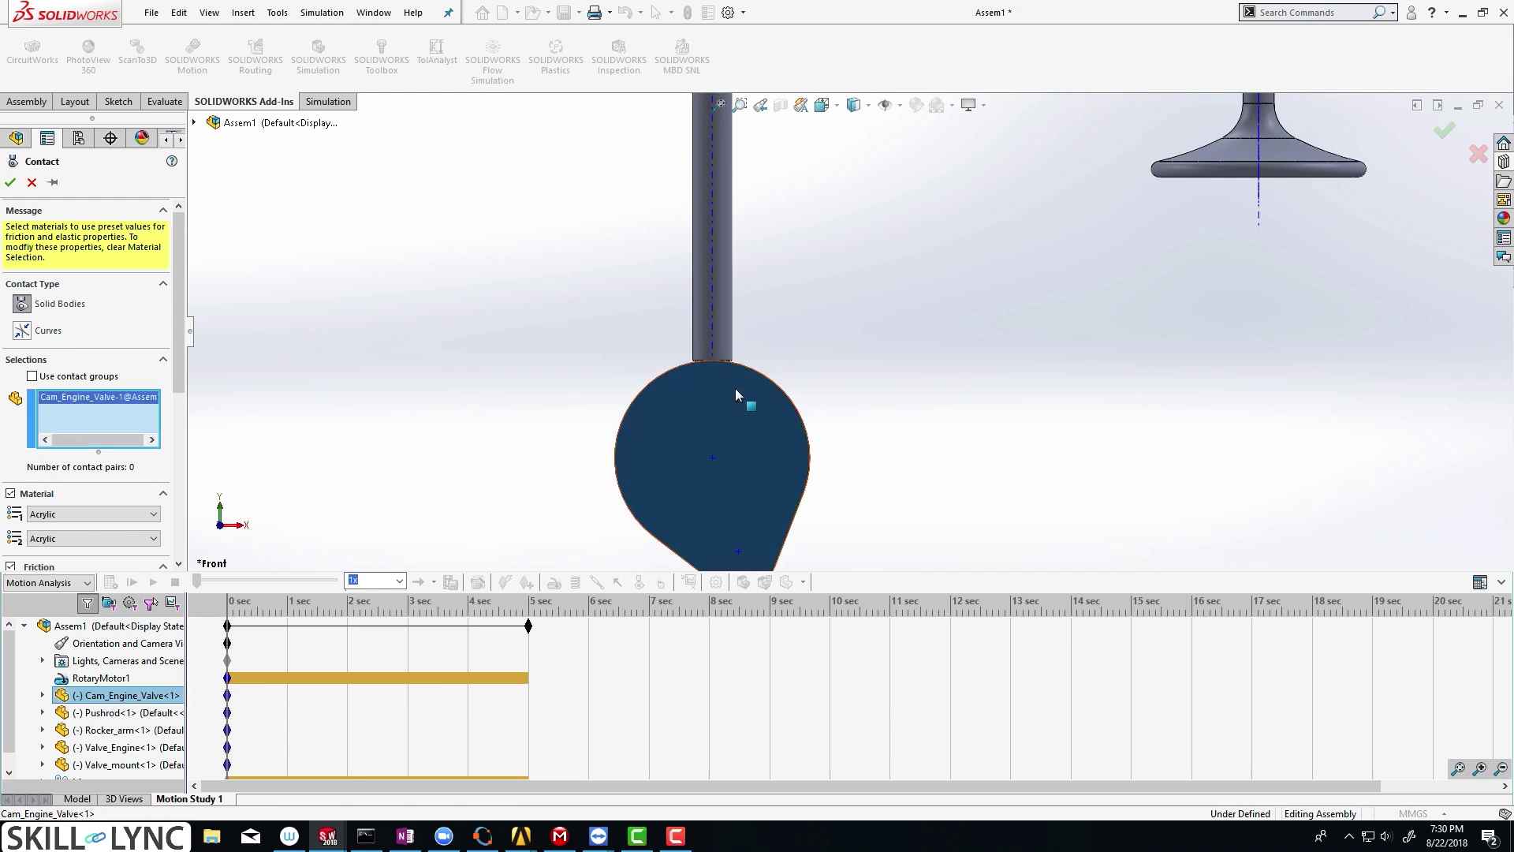
pyautogui.click(727, 350)
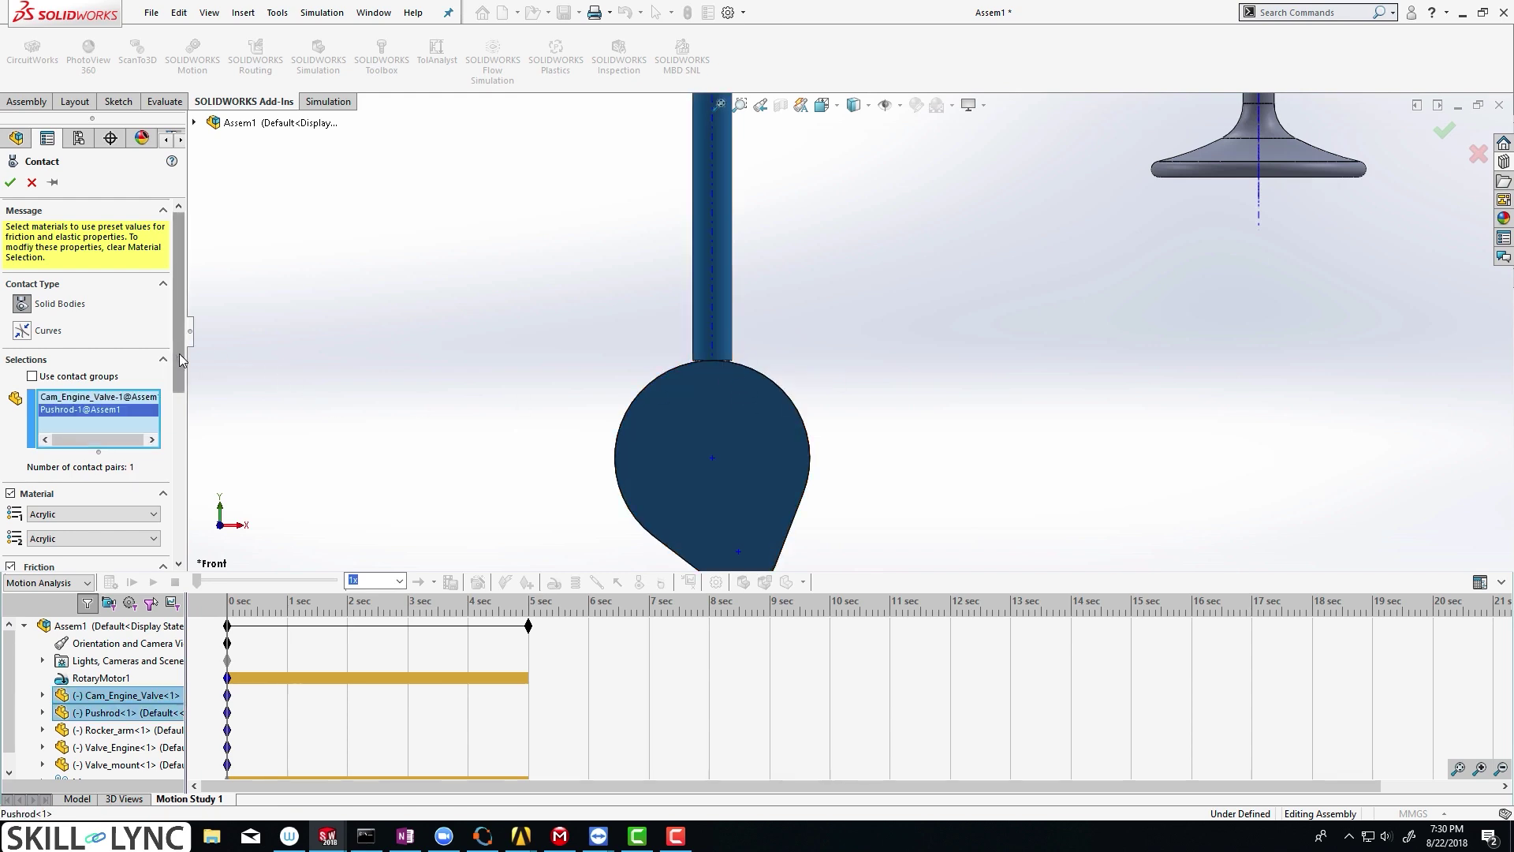
# - Set both materials of the cam and pushrod contact to Steel (Dry) and accept the contact
pyautogui.scroll(-4, 170, 359)
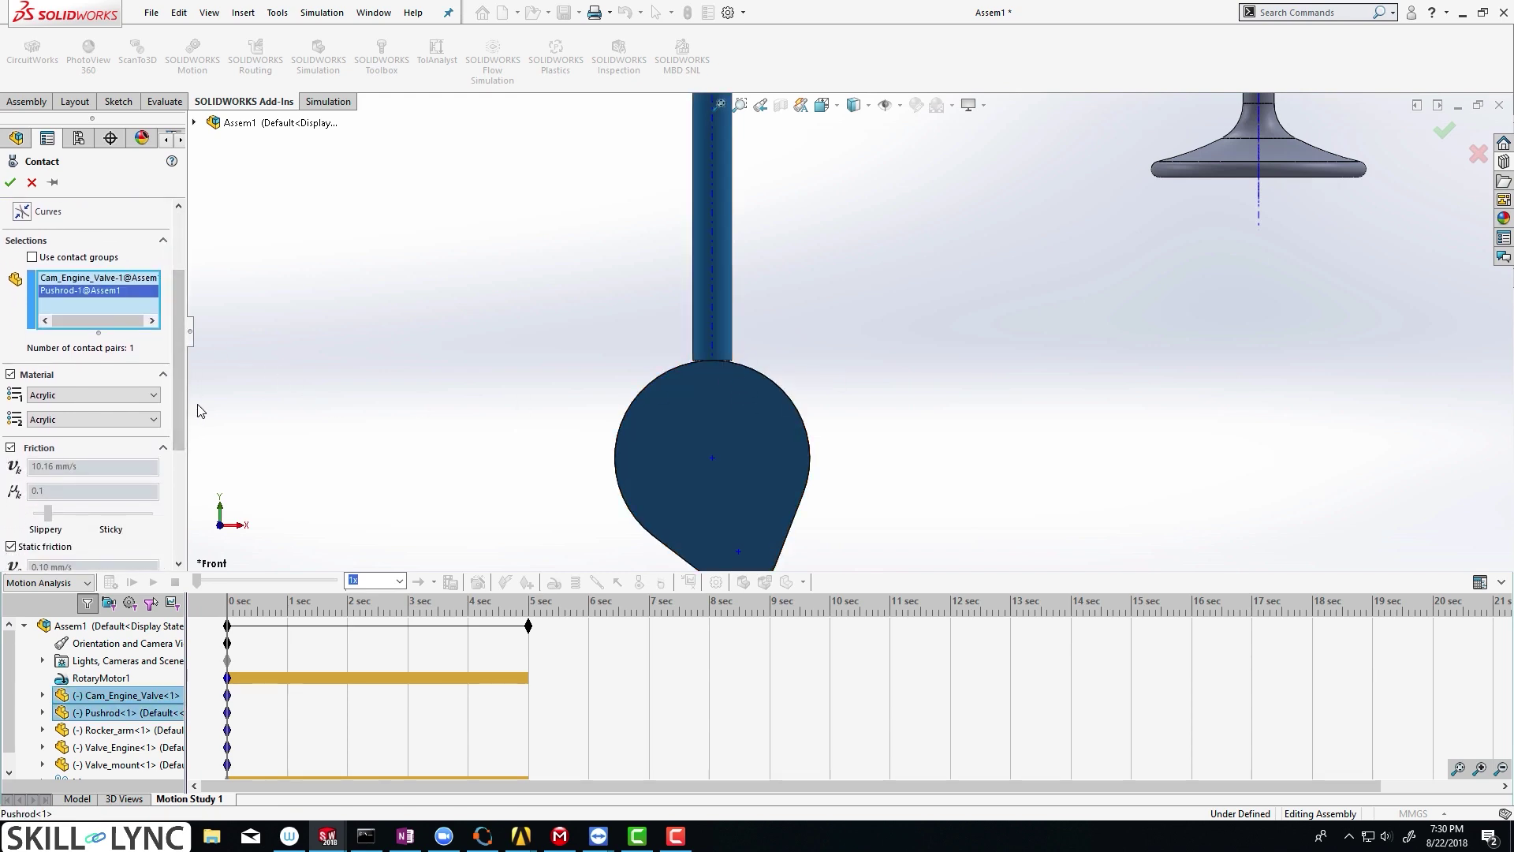
pyautogui.click(138, 397)
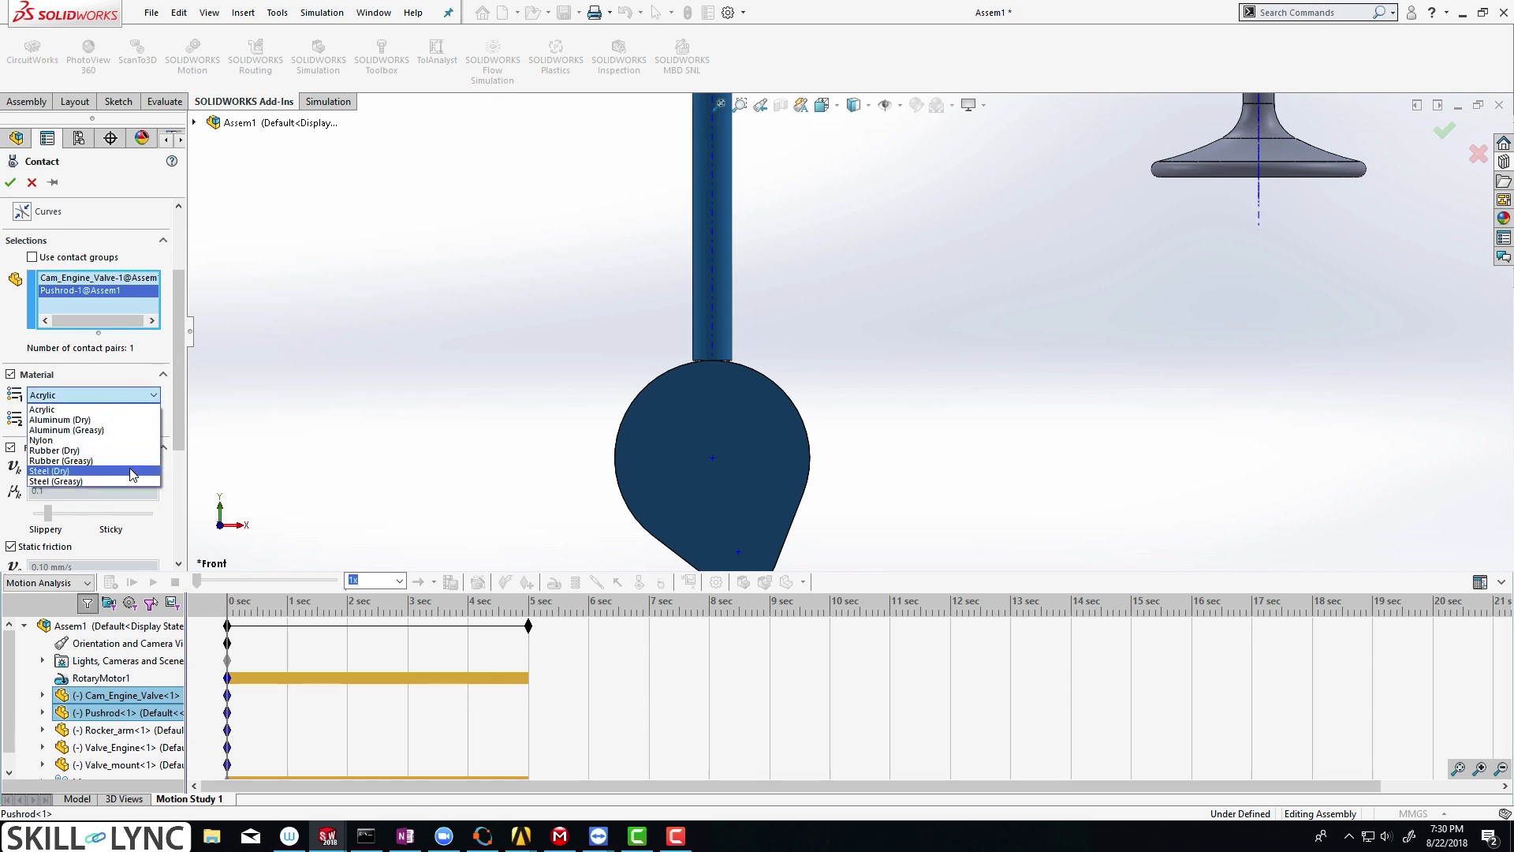
pyautogui.click(131, 471)
pyautogui.click(141, 420)
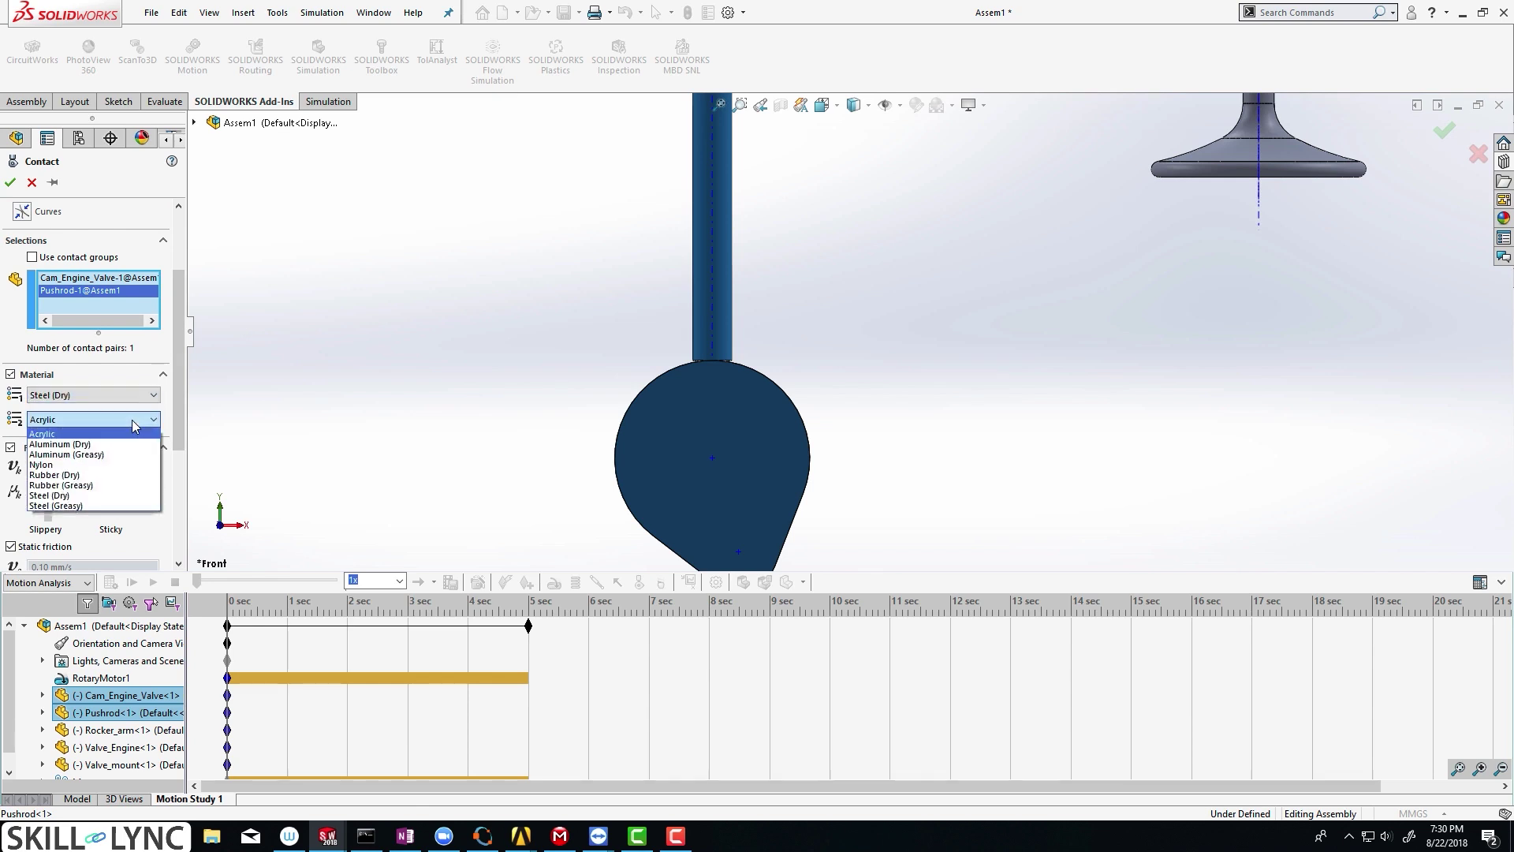
pyautogui.click(124, 495)
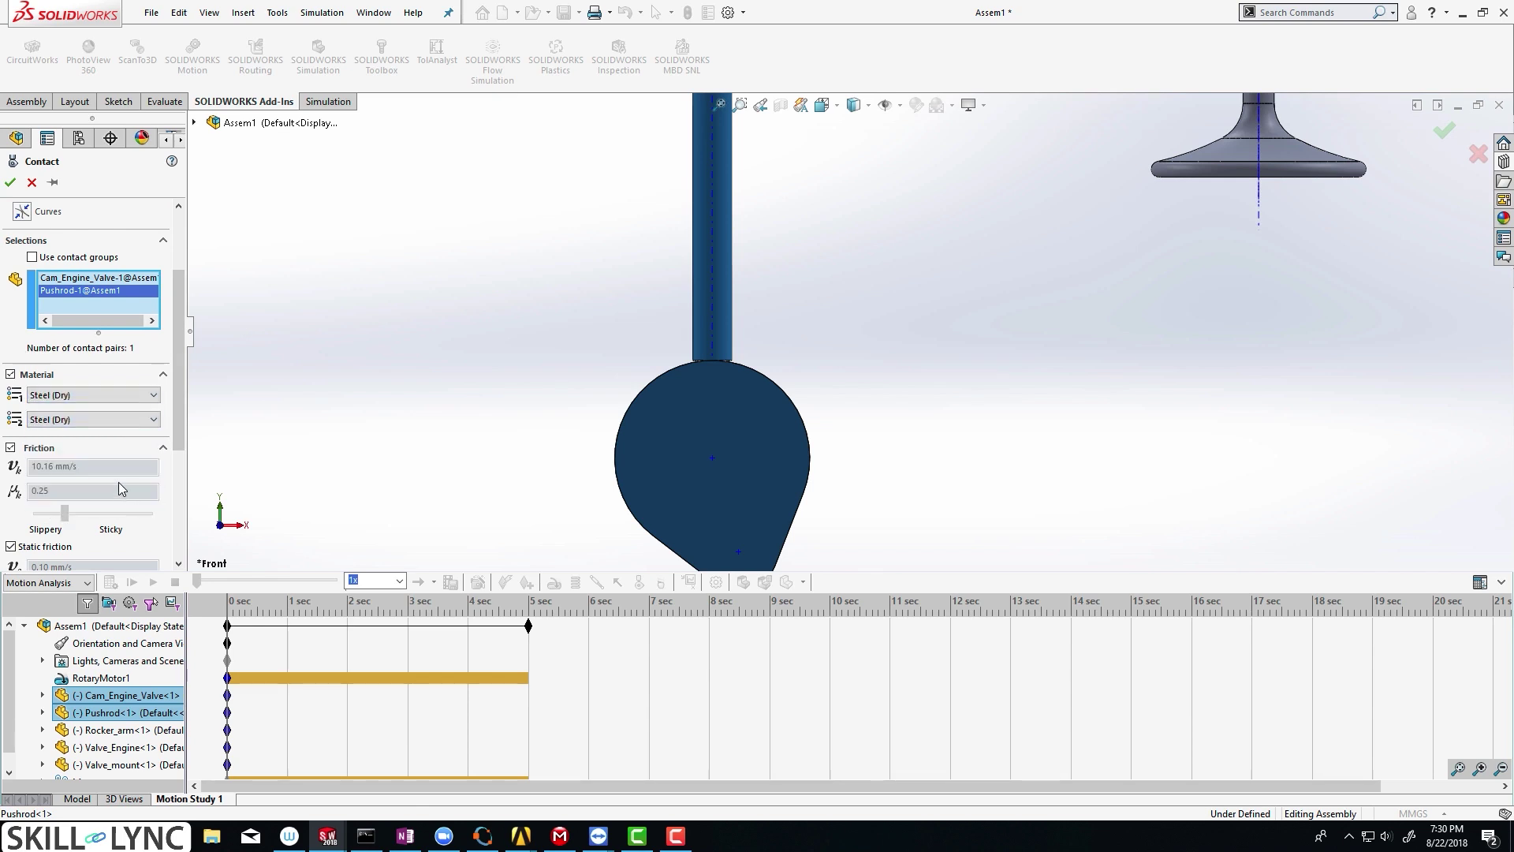
pyautogui.click(10, 182)
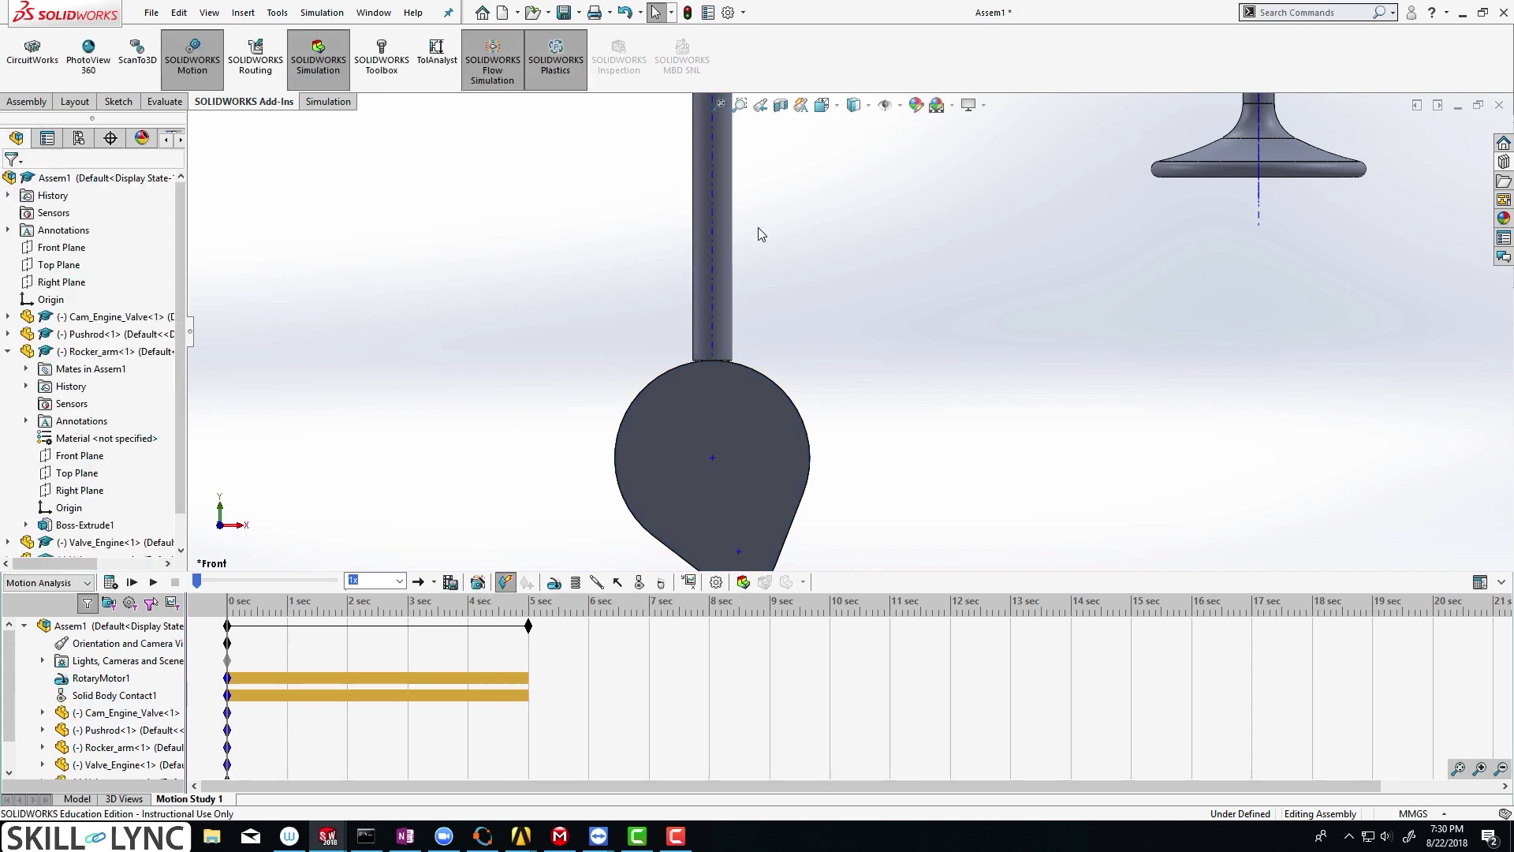
# - Start a second solid body contact and select the pushrod and the rocker arm as the contact pair
pyautogui.press('z')
pyautogui.press('z')
pyautogui.press('z')
pyautogui.press('z')
pyautogui.press('z')
pyautogui.press('z')
pyautogui.press('z')
pyautogui.press('f')
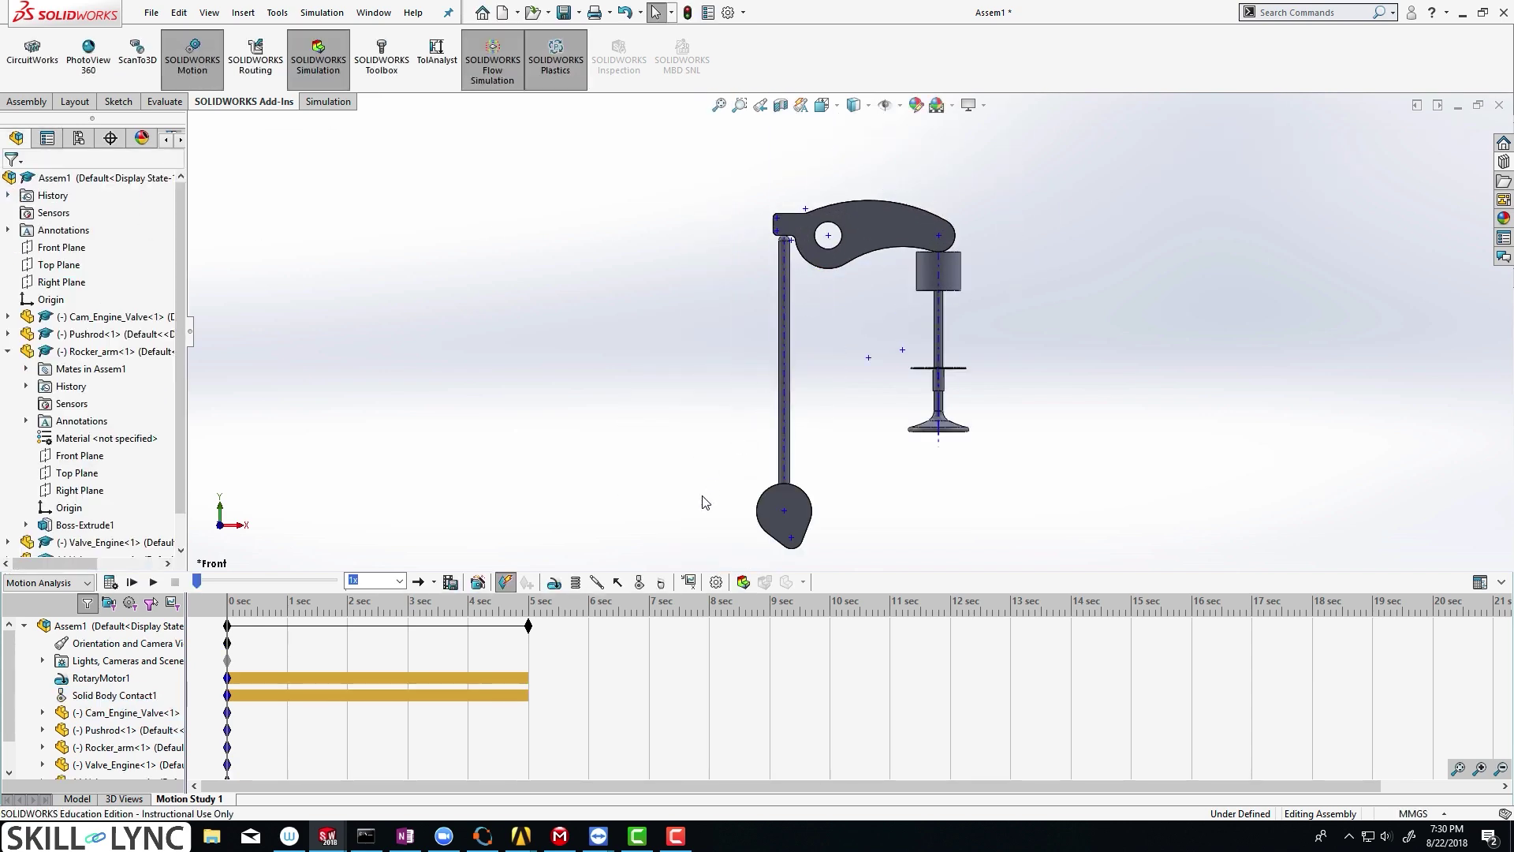
pyautogui.click(640, 583)
pyautogui.scroll(-5, 811, 205)
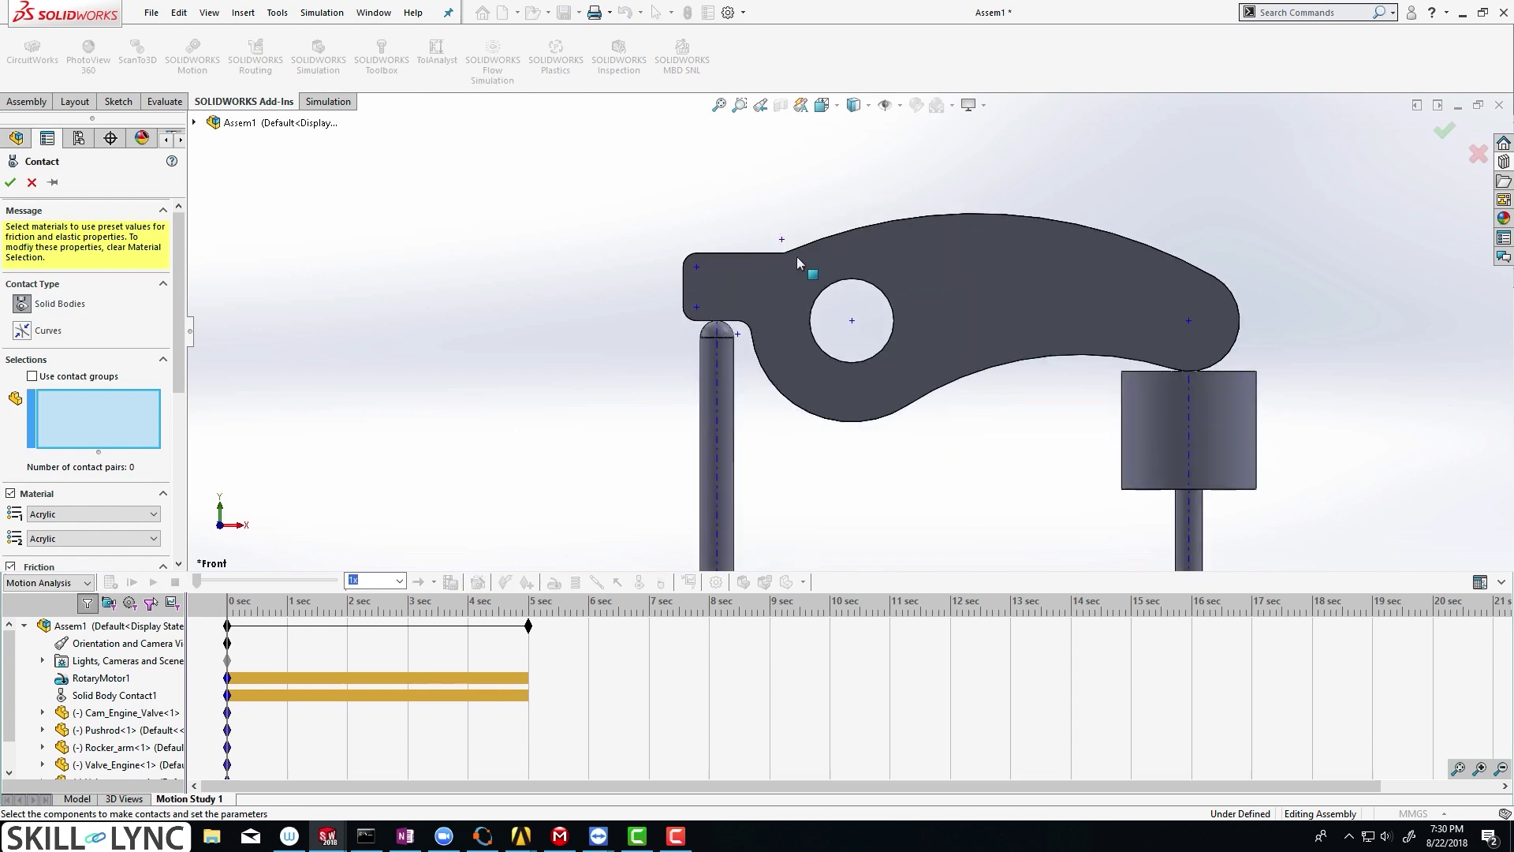
pyautogui.click(727, 404)
pyautogui.click(730, 281)
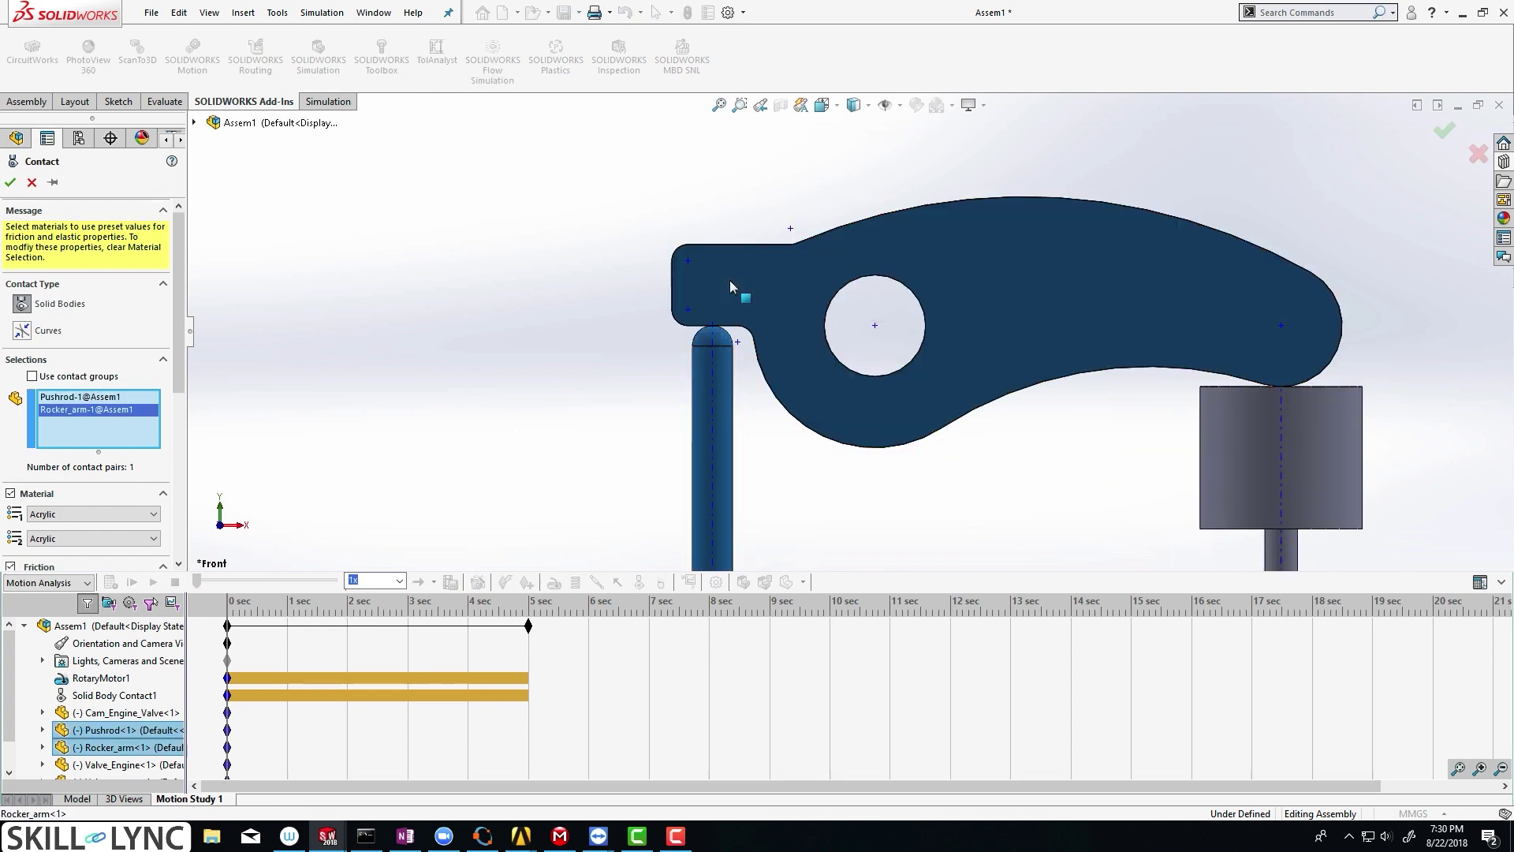
# - Set both materials of the pushrod and rocker arm contact to Steel (Dry) and accept the contact
pyautogui.moveTo(182, 361); pyautogui.dragTo(183, 428)
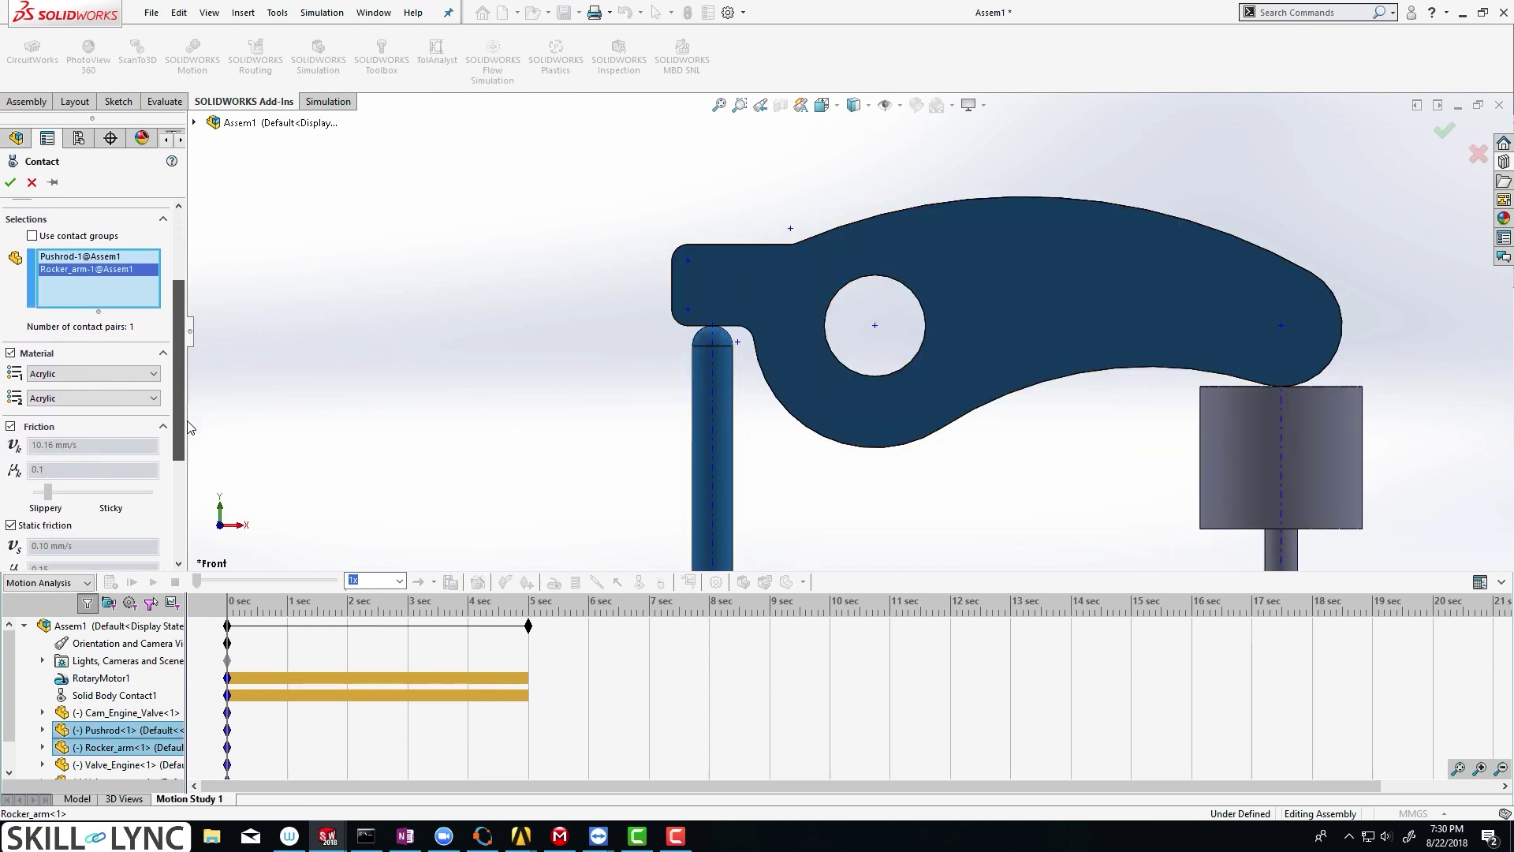
pyautogui.click(145, 375)
pyautogui.click(55, 449)
pyautogui.click(147, 398)
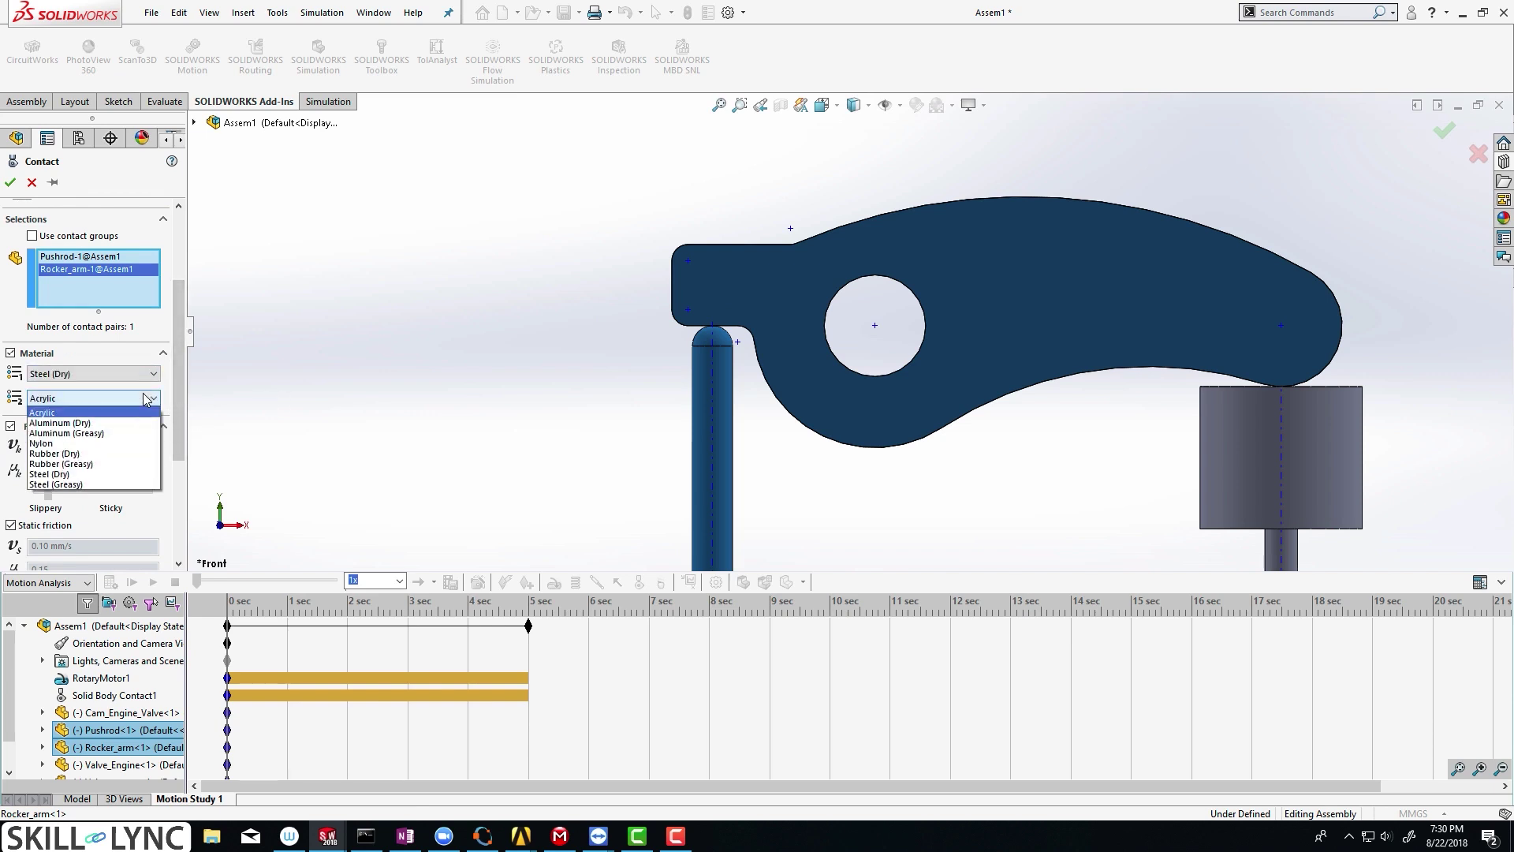
pyautogui.click(138, 473)
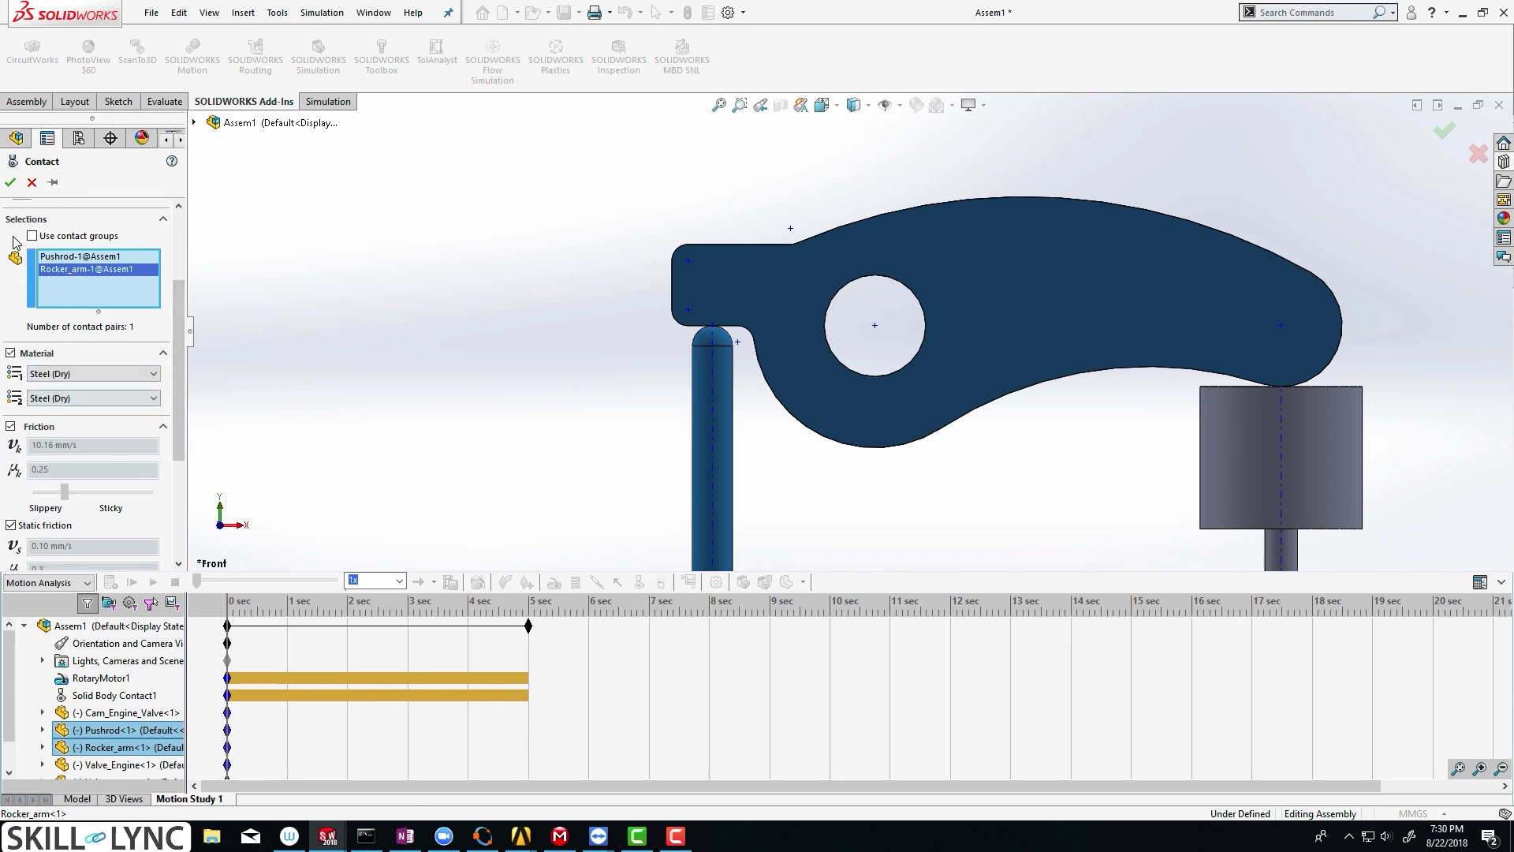
pyautogui.click(11, 182)
# - Start a third solid body contact and select the rocker arm and the engine valve as the contact pair
pyautogui.scroll(5, 915, 346)
pyautogui.scroll(-3, 974, 335)
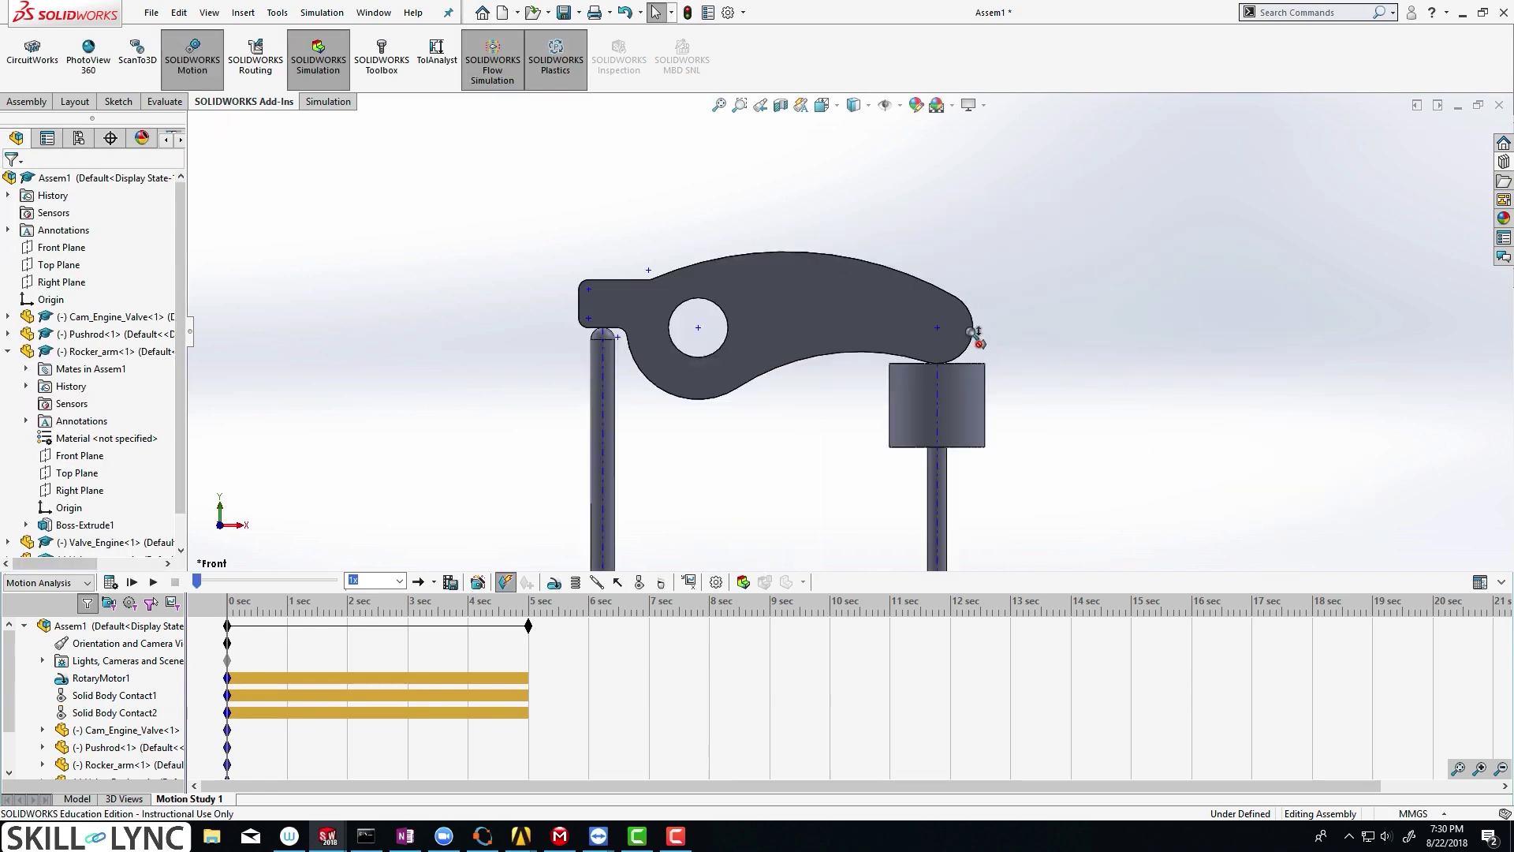
pyautogui.scroll(-1, 975, 335)
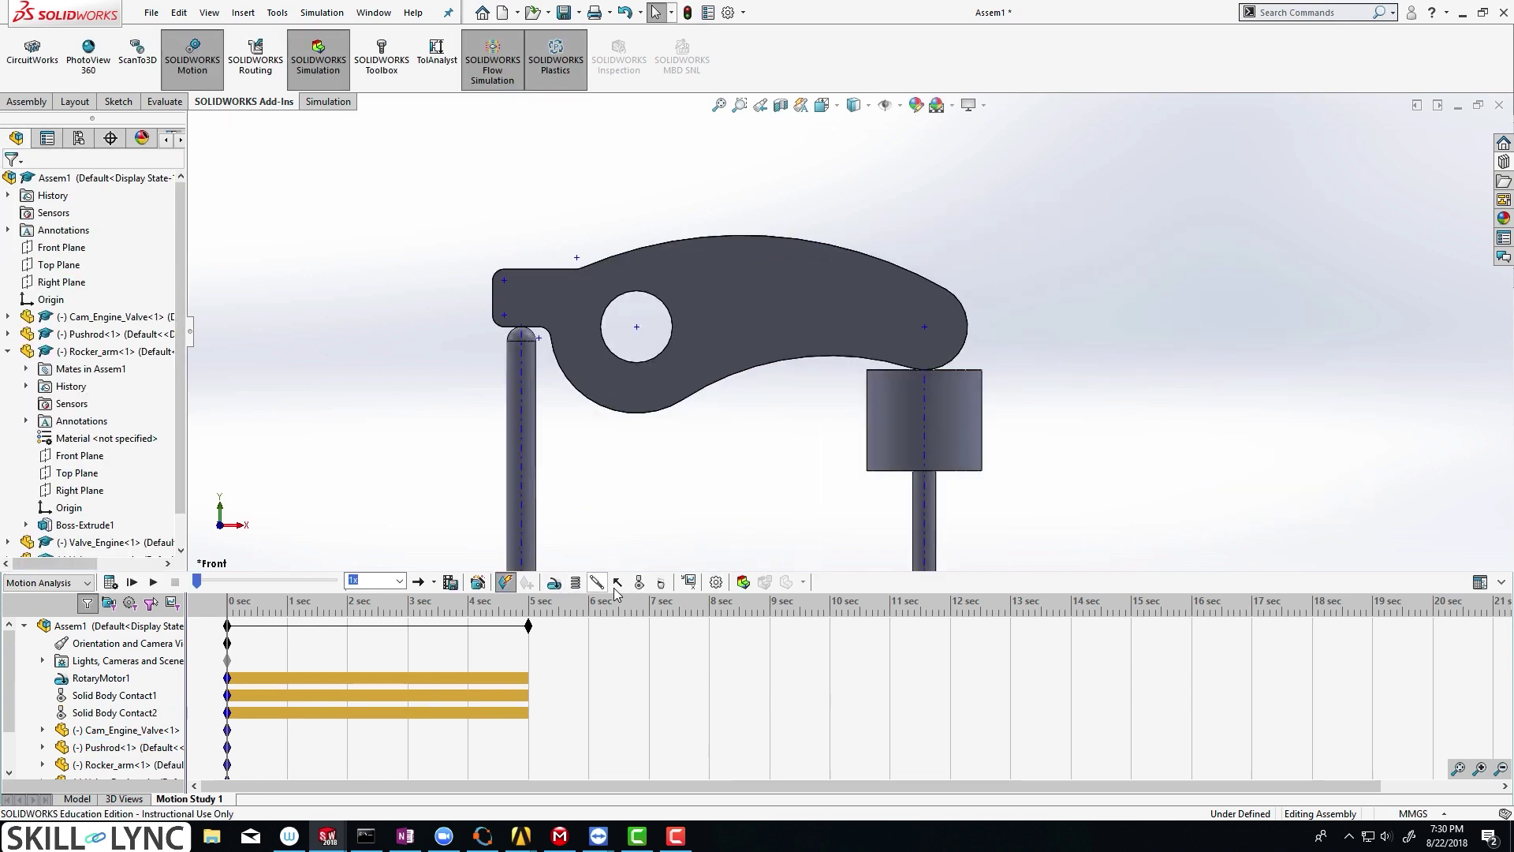
pyautogui.click(639, 582)
pyautogui.click(858, 313)
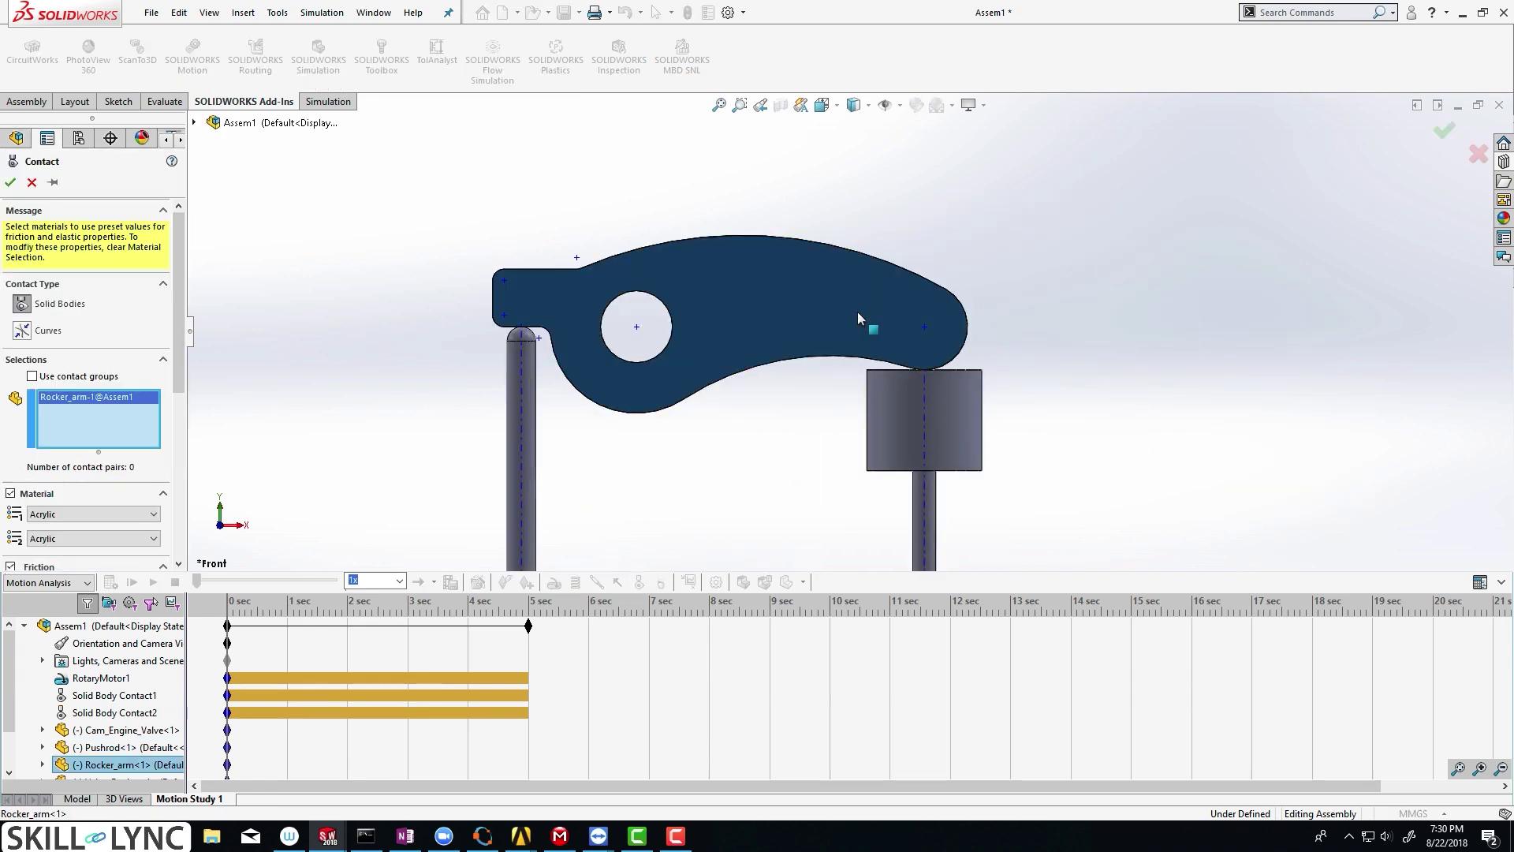
pyautogui.click(888, 402)
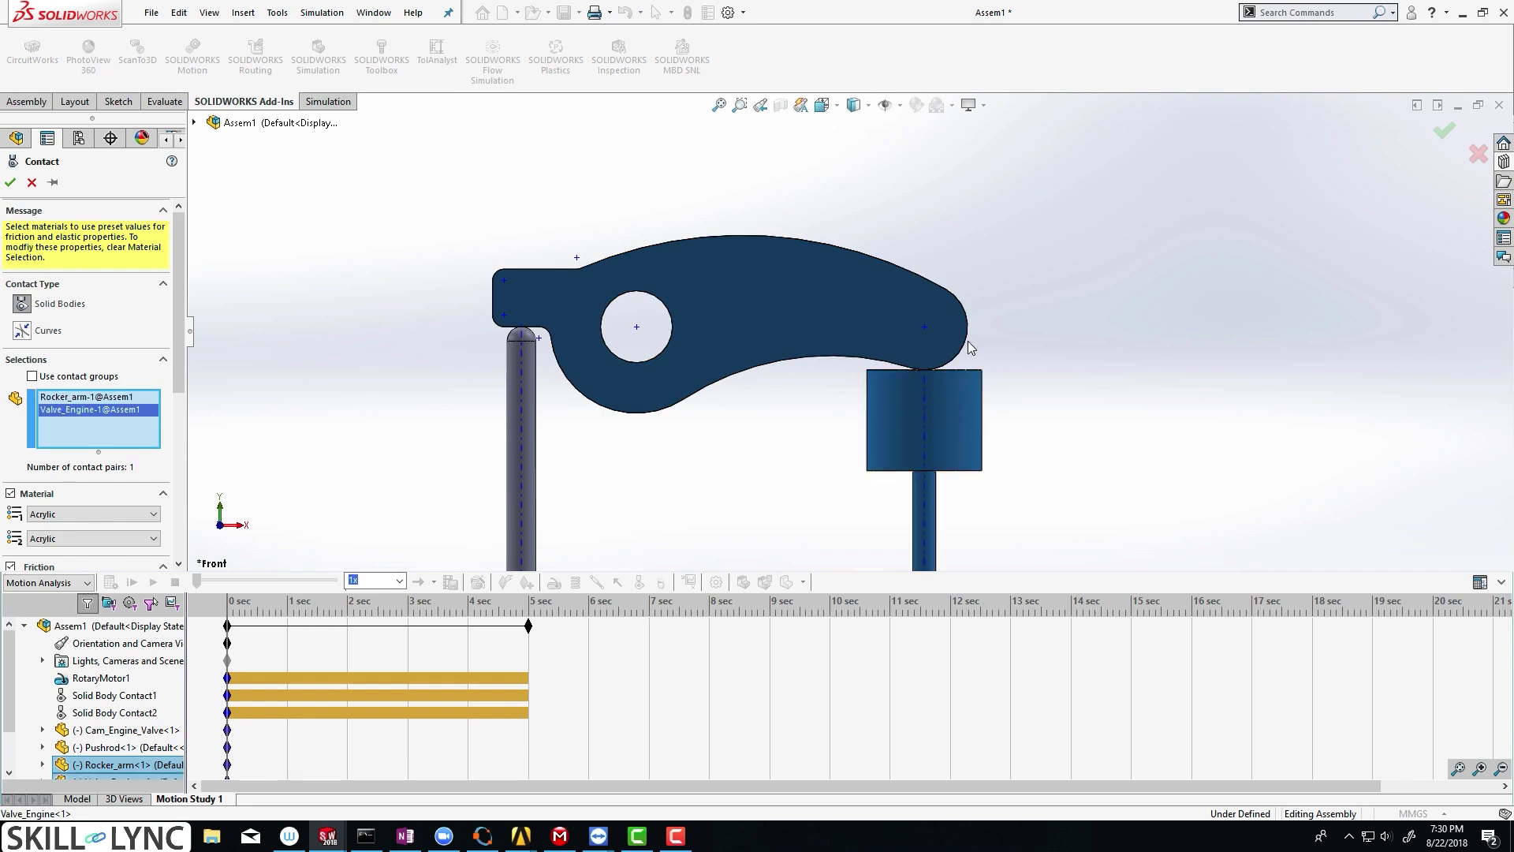
pyautogui.scroll(3, 968, 341)
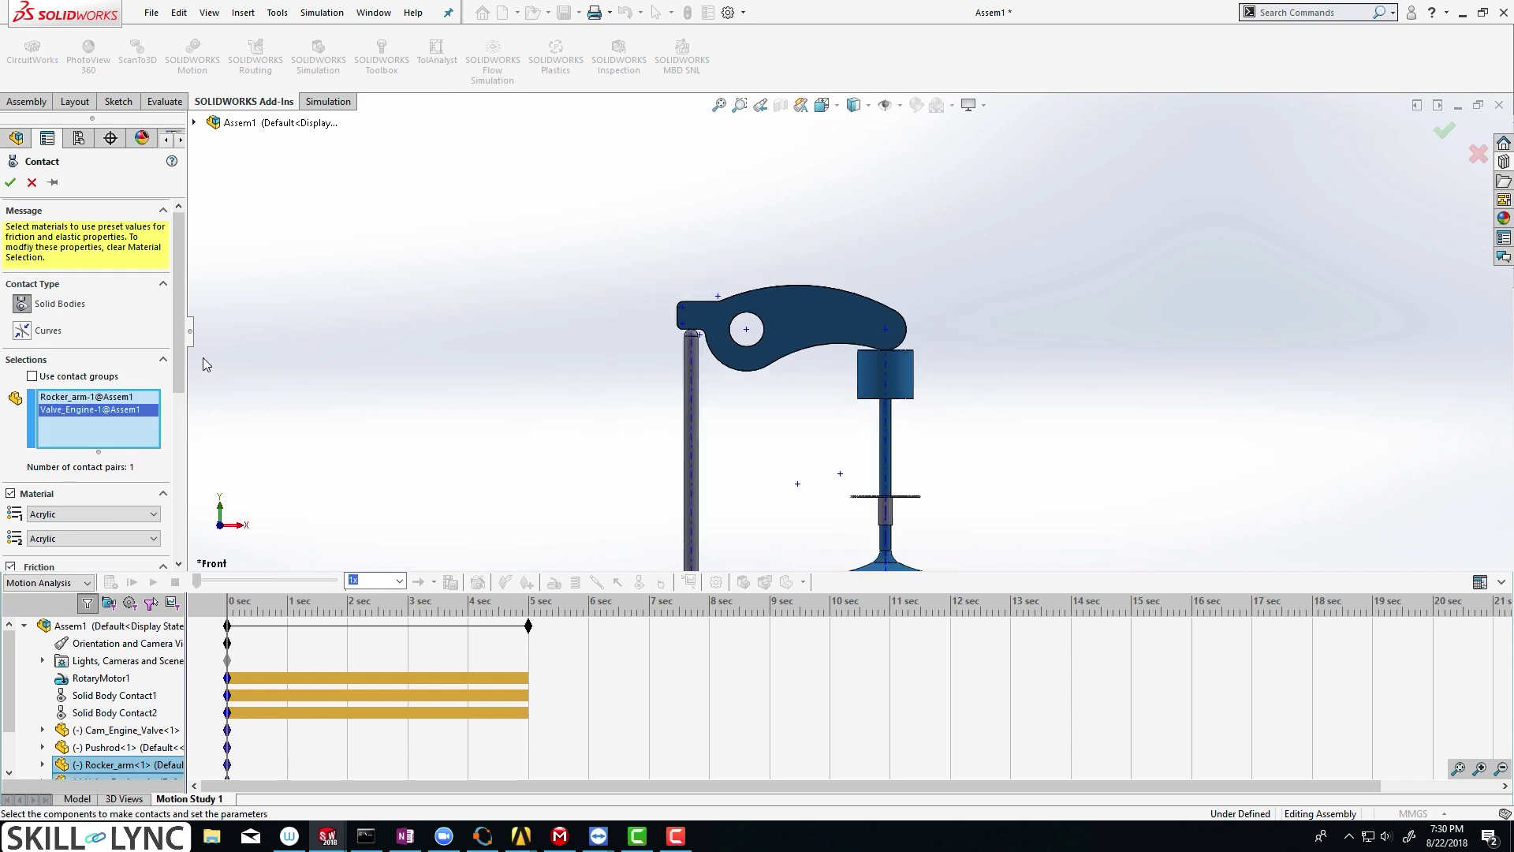
# - Set both materials of the rocker arm and engine valve contact to Steel (Dry) and accept the contact
pyautogui.moveTo(187, 375); pyautogui.dragTo(188, 439)
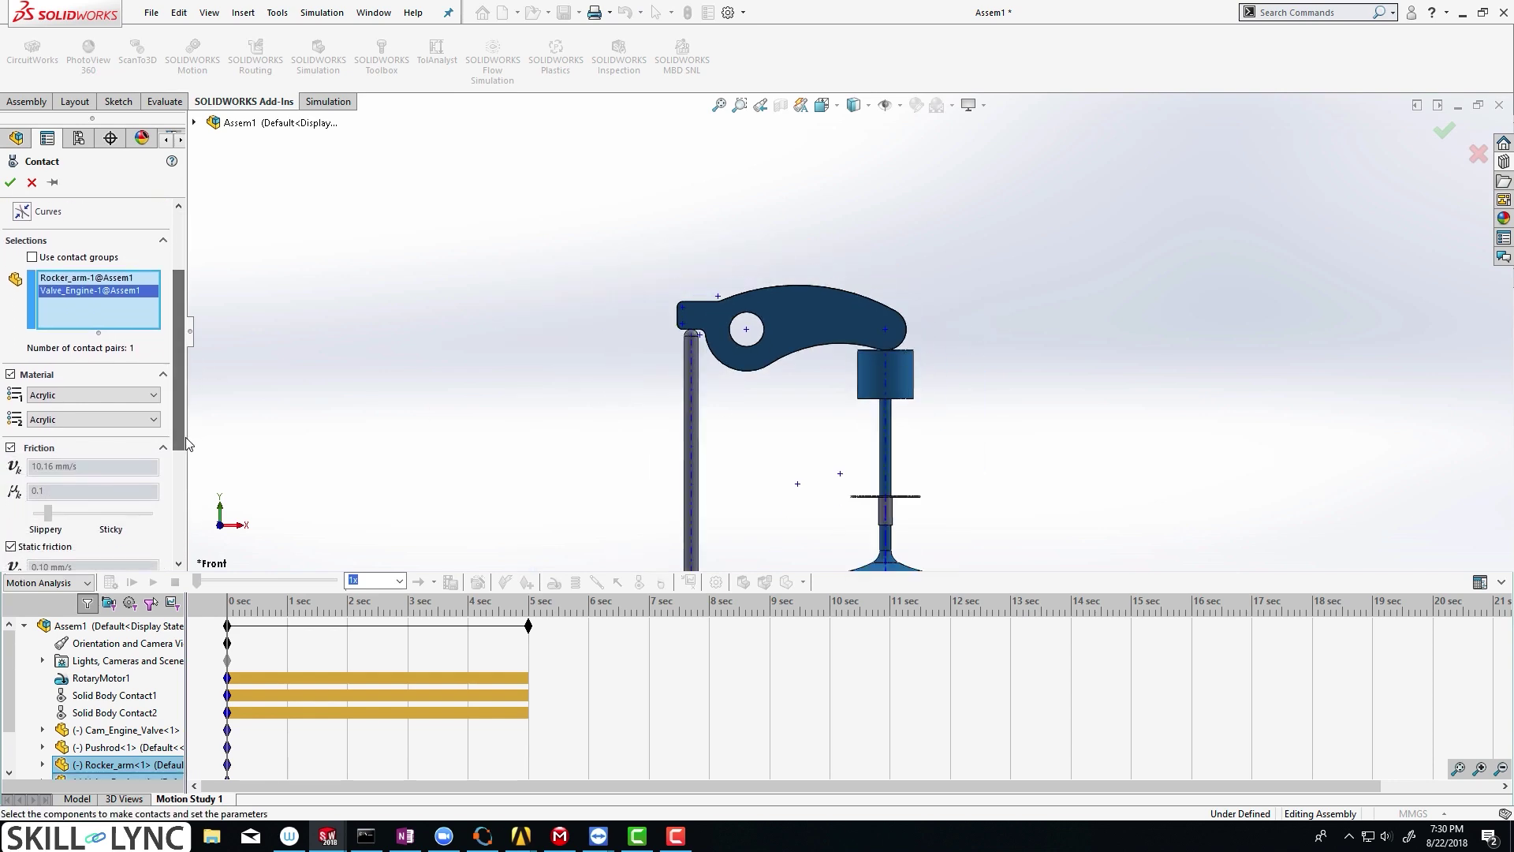
pyautogui.click(153, 394)
pyautogui.click(134, 471)
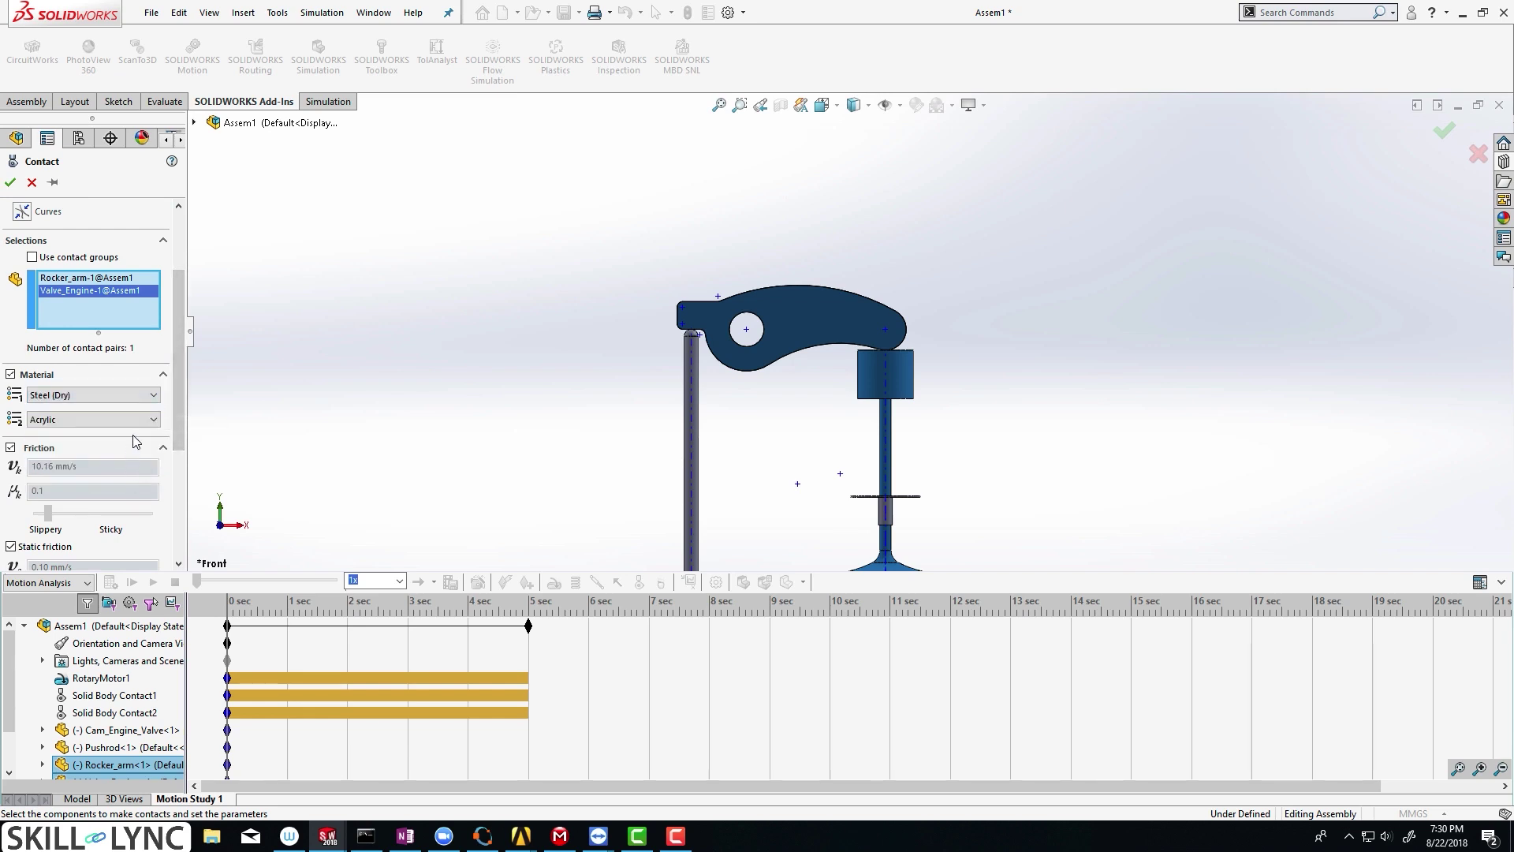
pyautogui.click(143, 420)
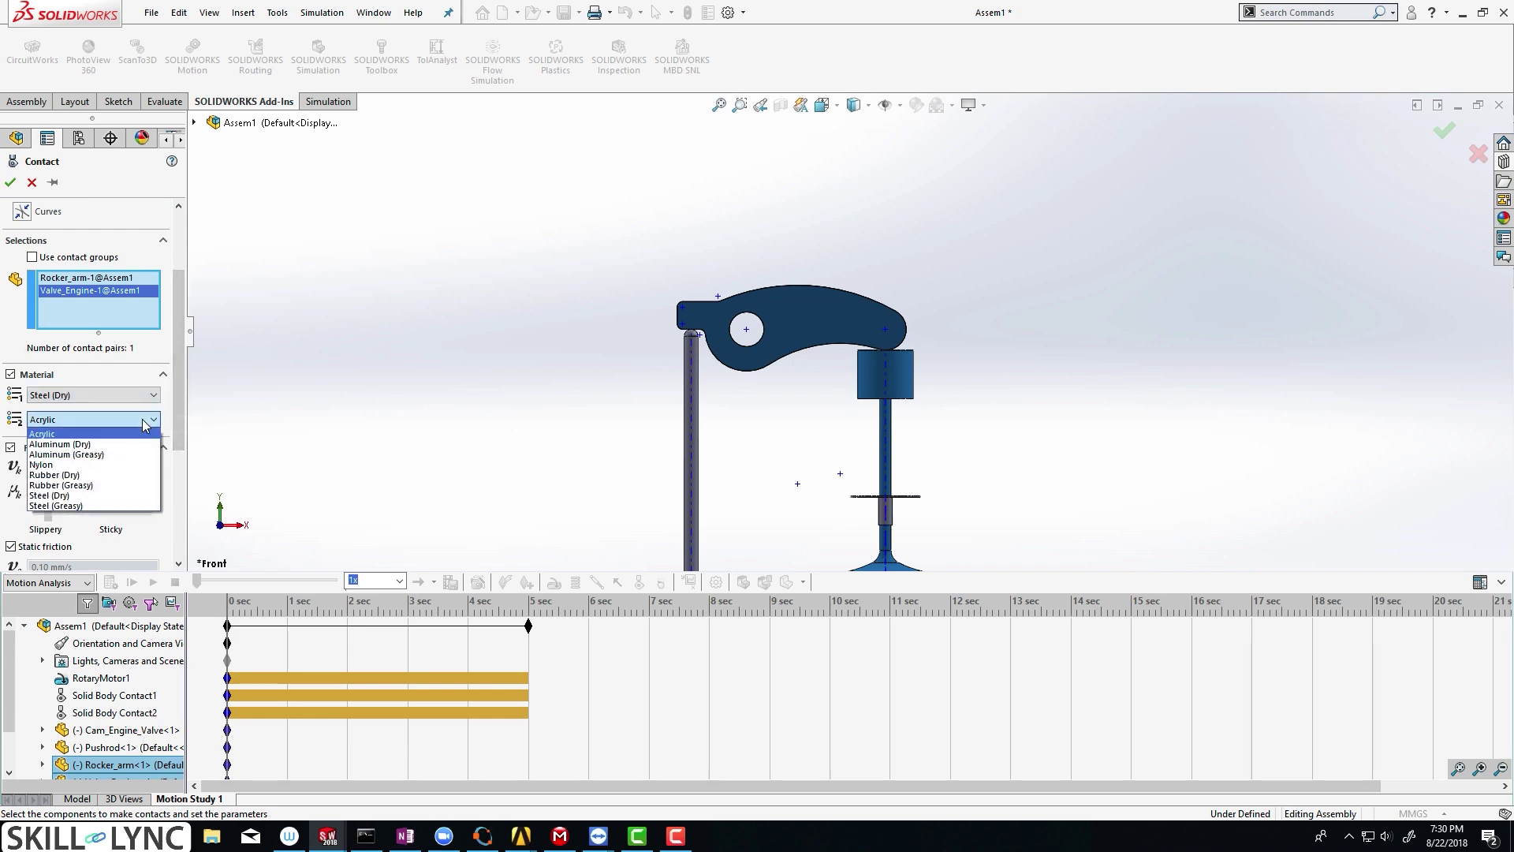
pyautogui.click(138, 497)
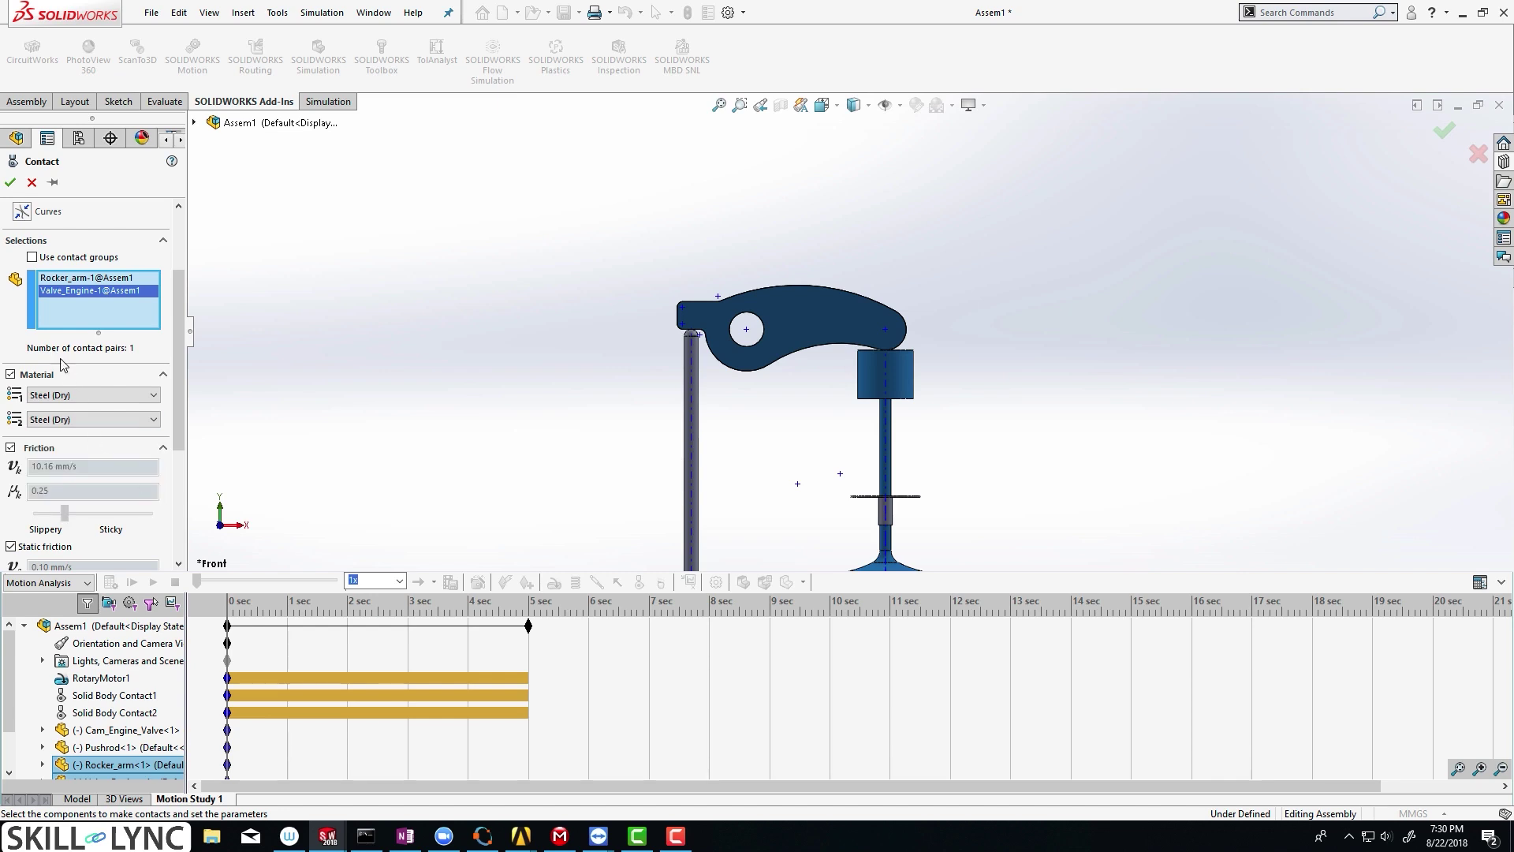
pyautogui.click(10, 183)
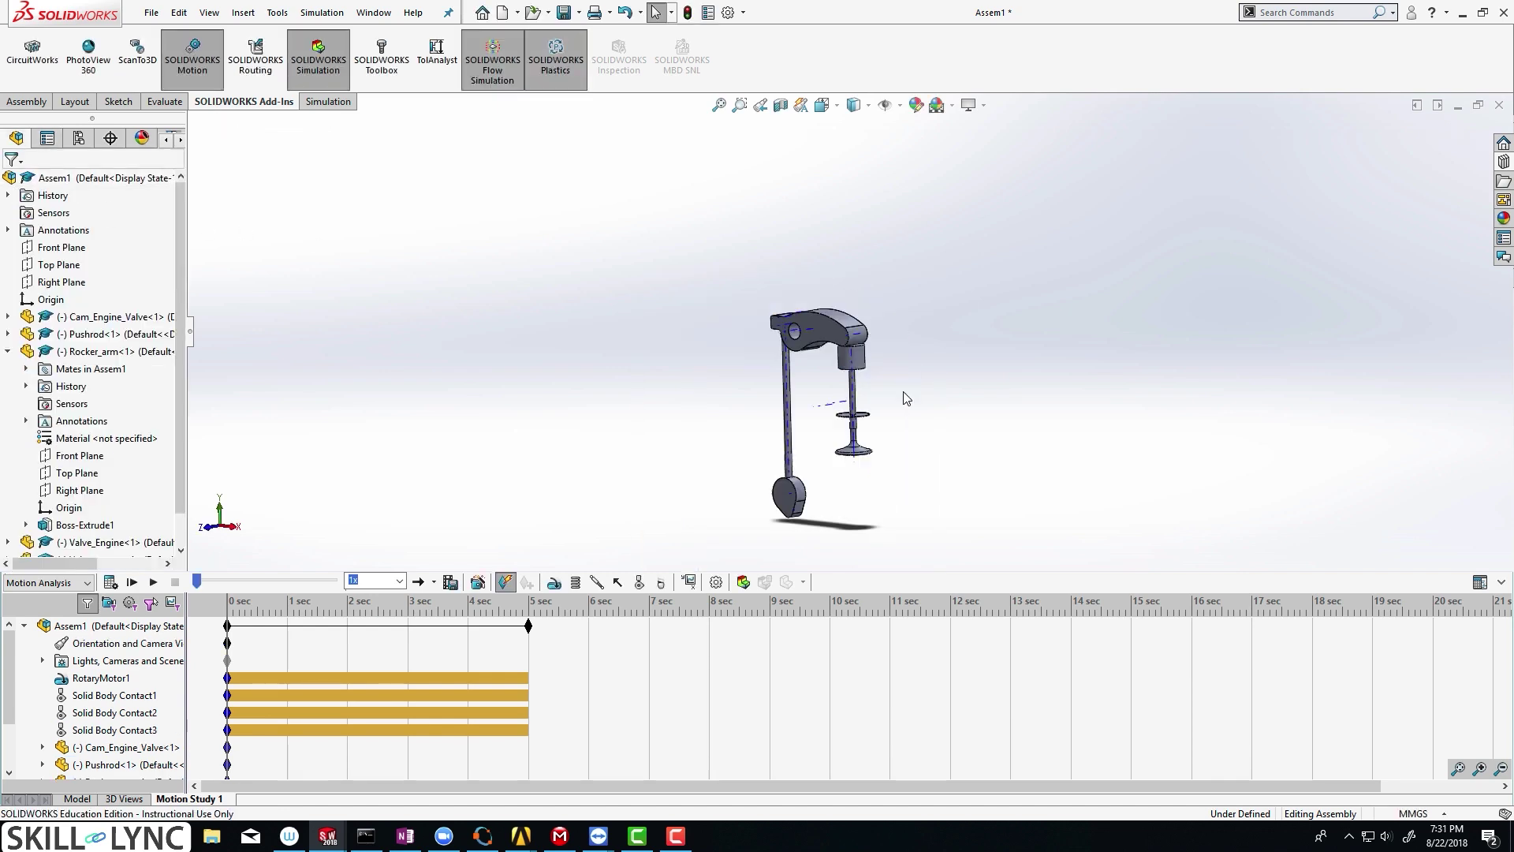
# - Start a linear spring between the valve mount's circular edge and the lower edge of the engine valve's upper cylinder
pyautogui.scroll(-6, 876, 387)
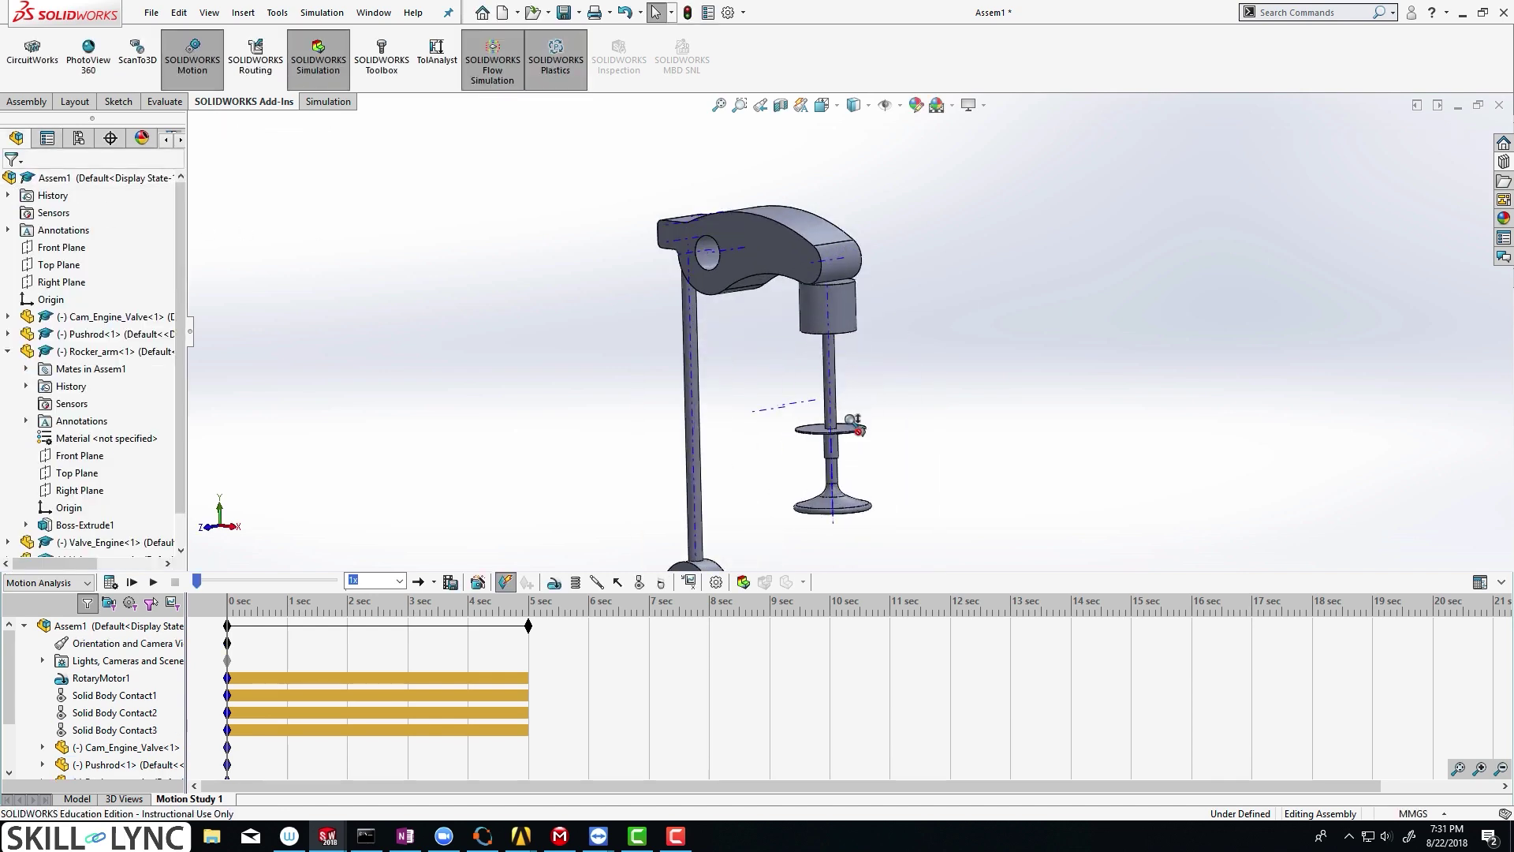
pyautogui.moveTo(846, 417); pyautogui.dragTo(875, 345, button='middle')
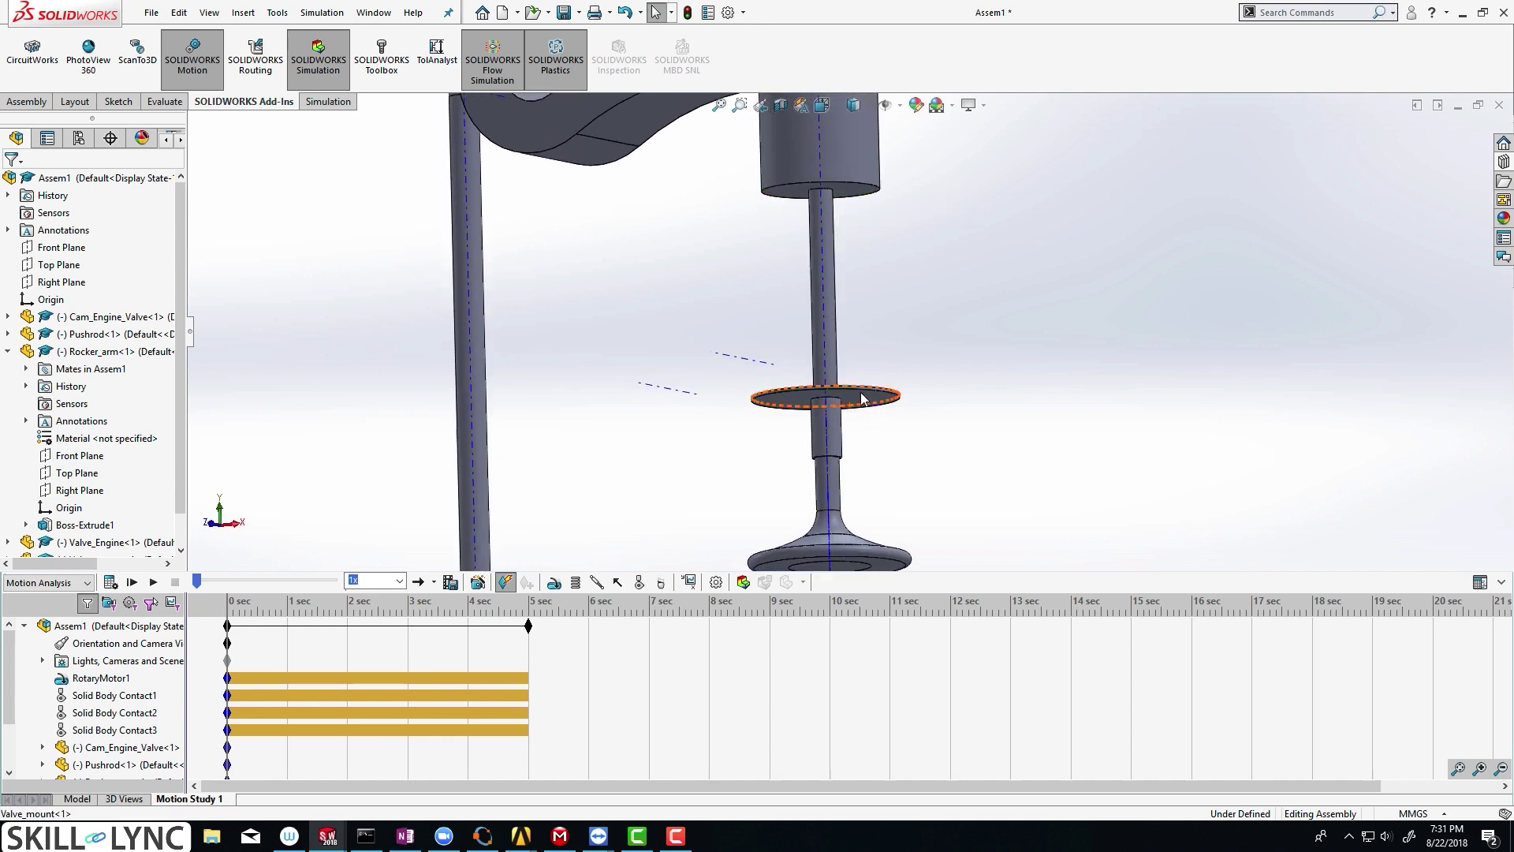
pyautogui.click(575, 584)
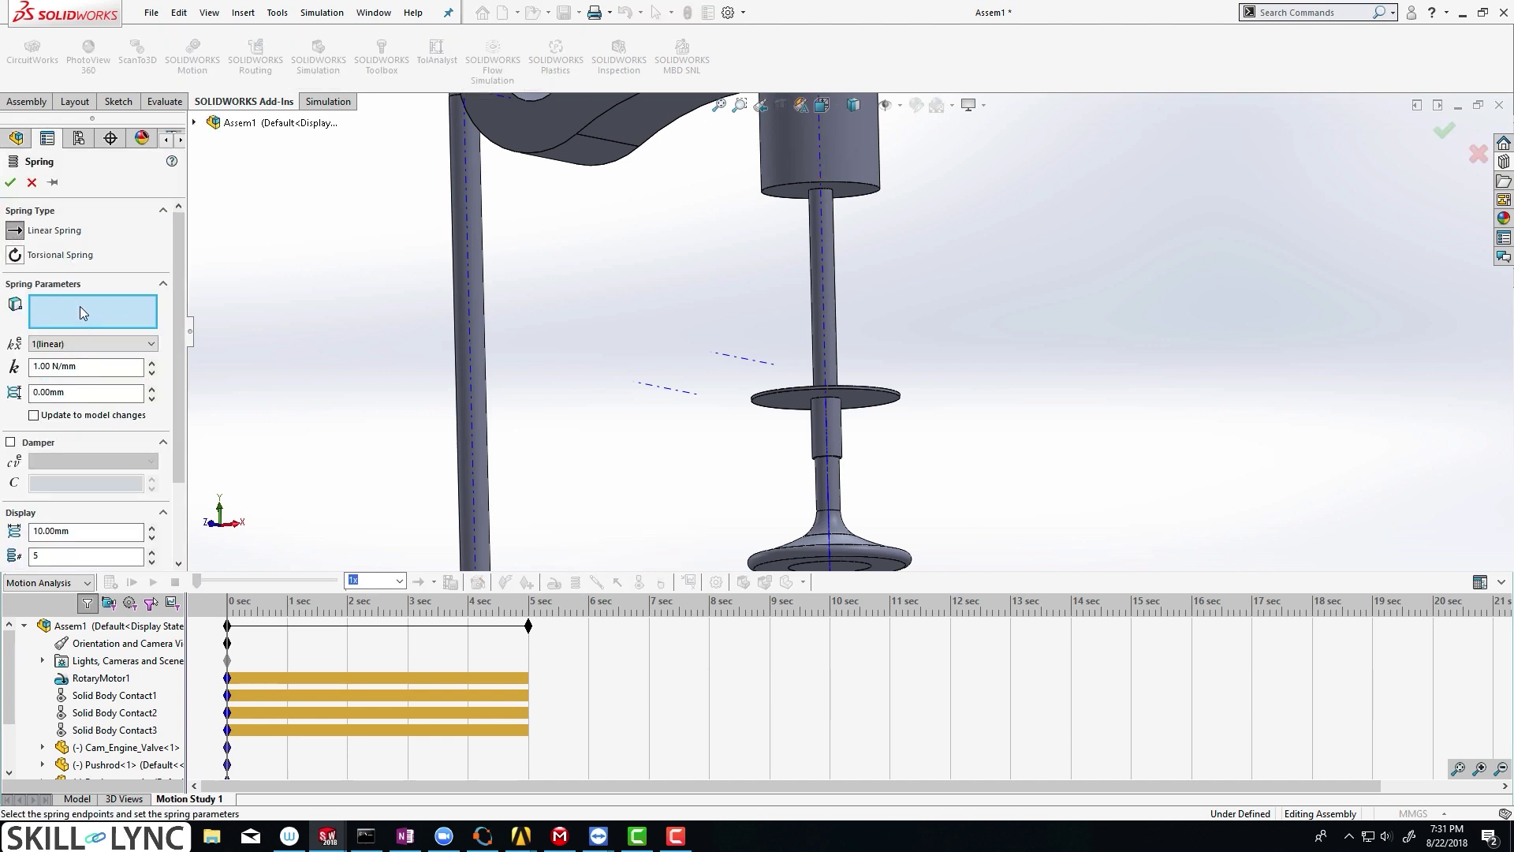
pyautogui.moveTo(938, 246); pyautogui.dragTo(816, 265, button='middle')
pyautogui.click(816, 264)
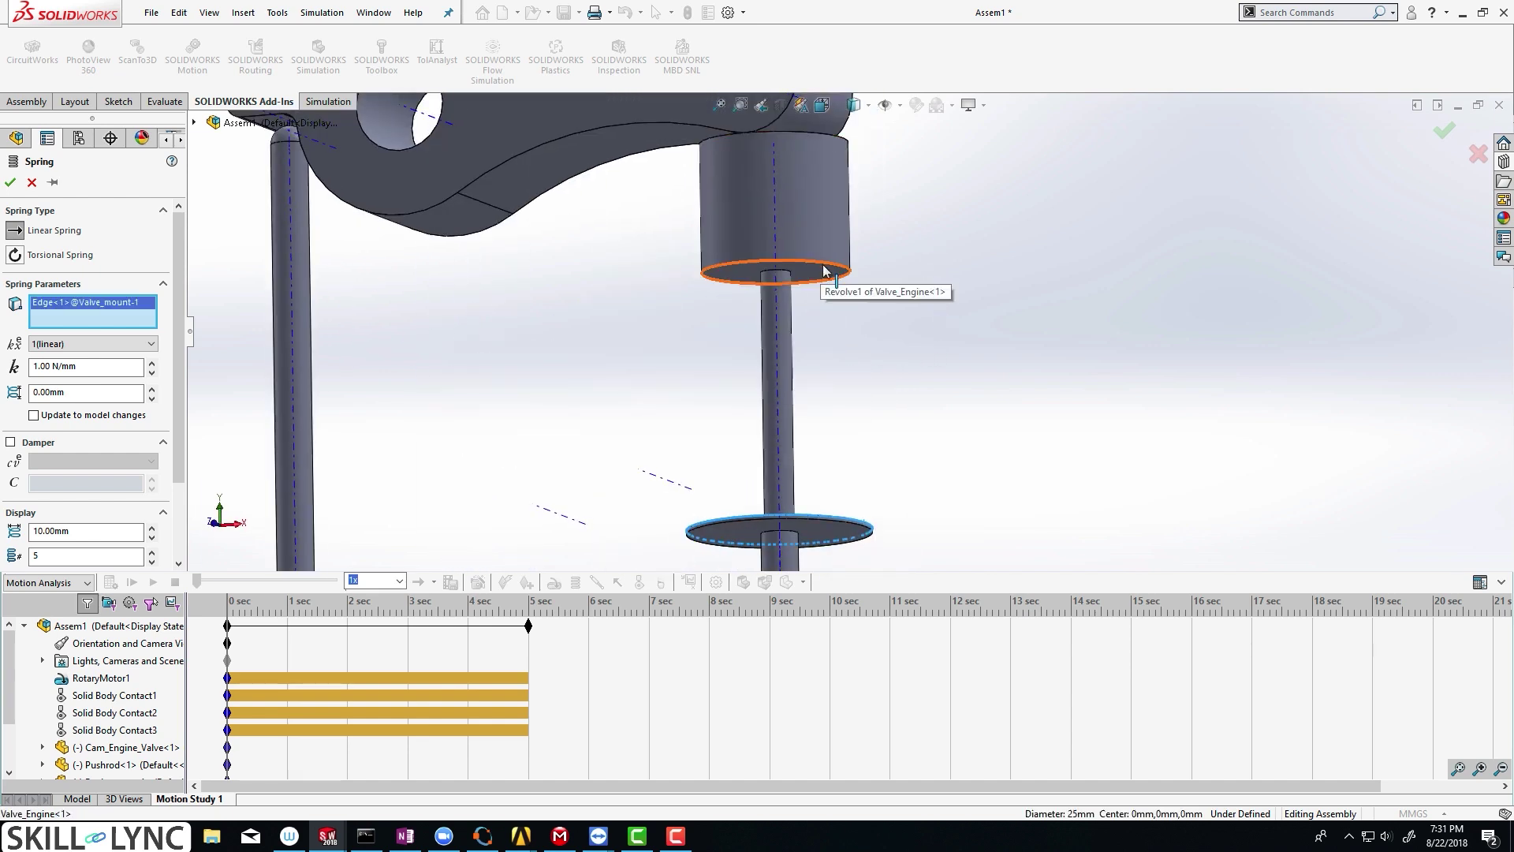
pyautogui.click(825, 268)
pyautogui.moveTo(850, 319); pyautogui.dragTo(891, 377, button='middle')
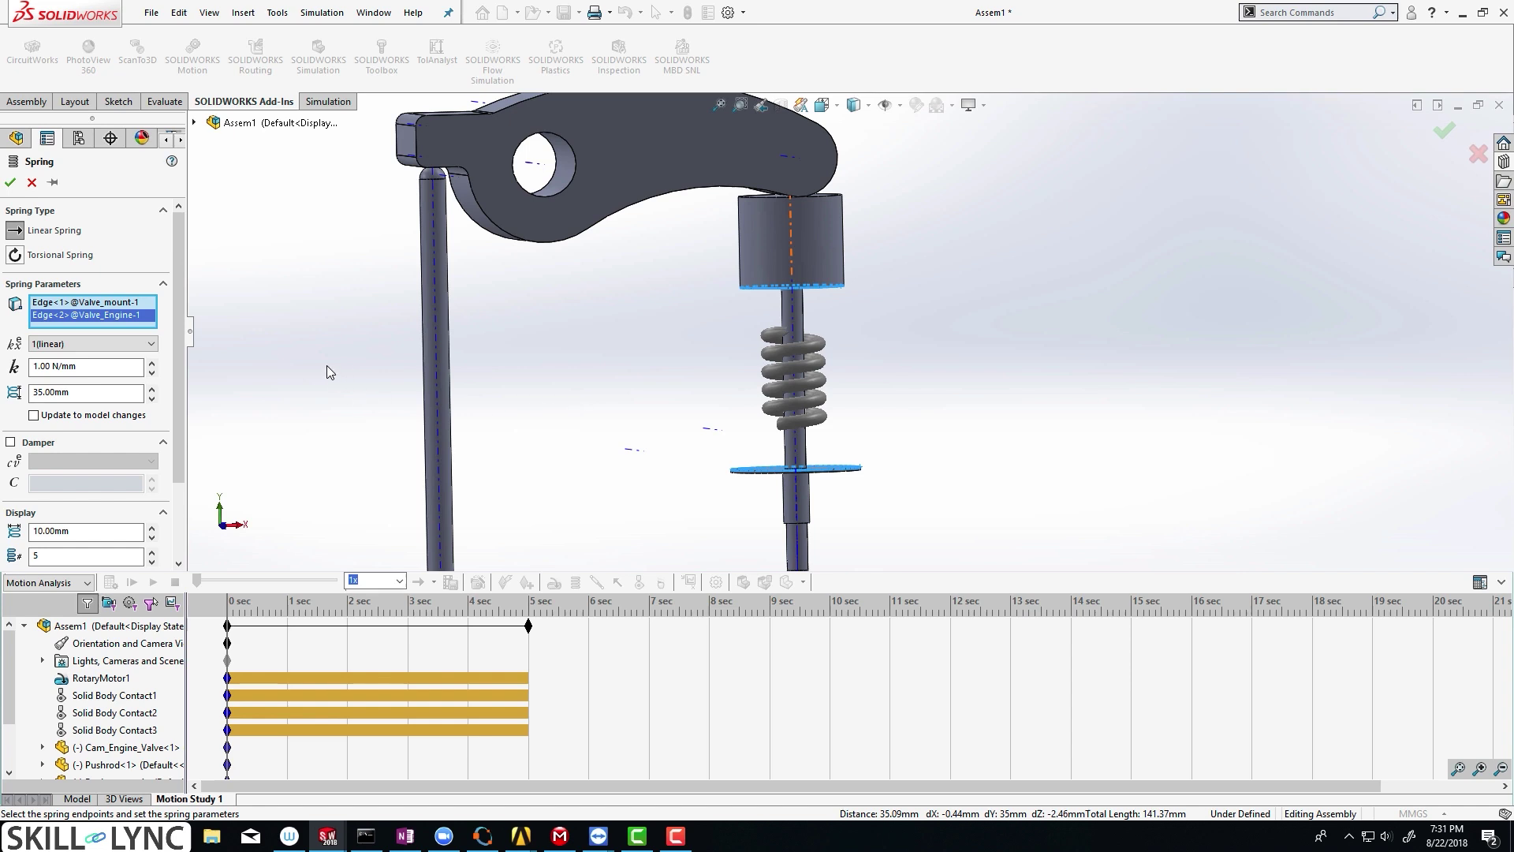
# - Set the free length of the linear spring around the valve stem to 45 mm
pyautogui.scroll(-4, 797, 316)
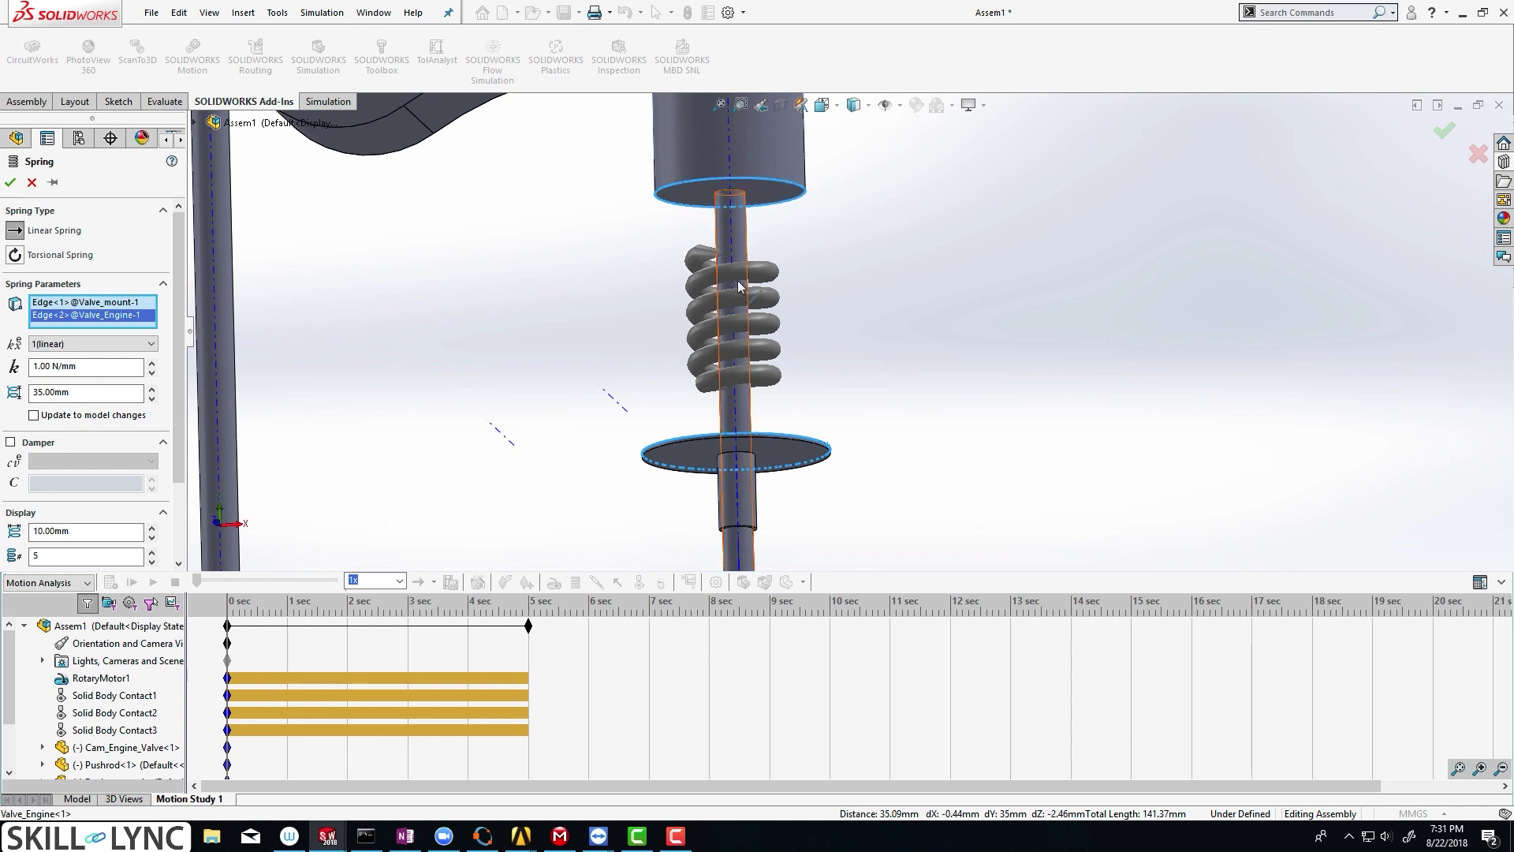
pyautogui.scroll(8, 886, 314)
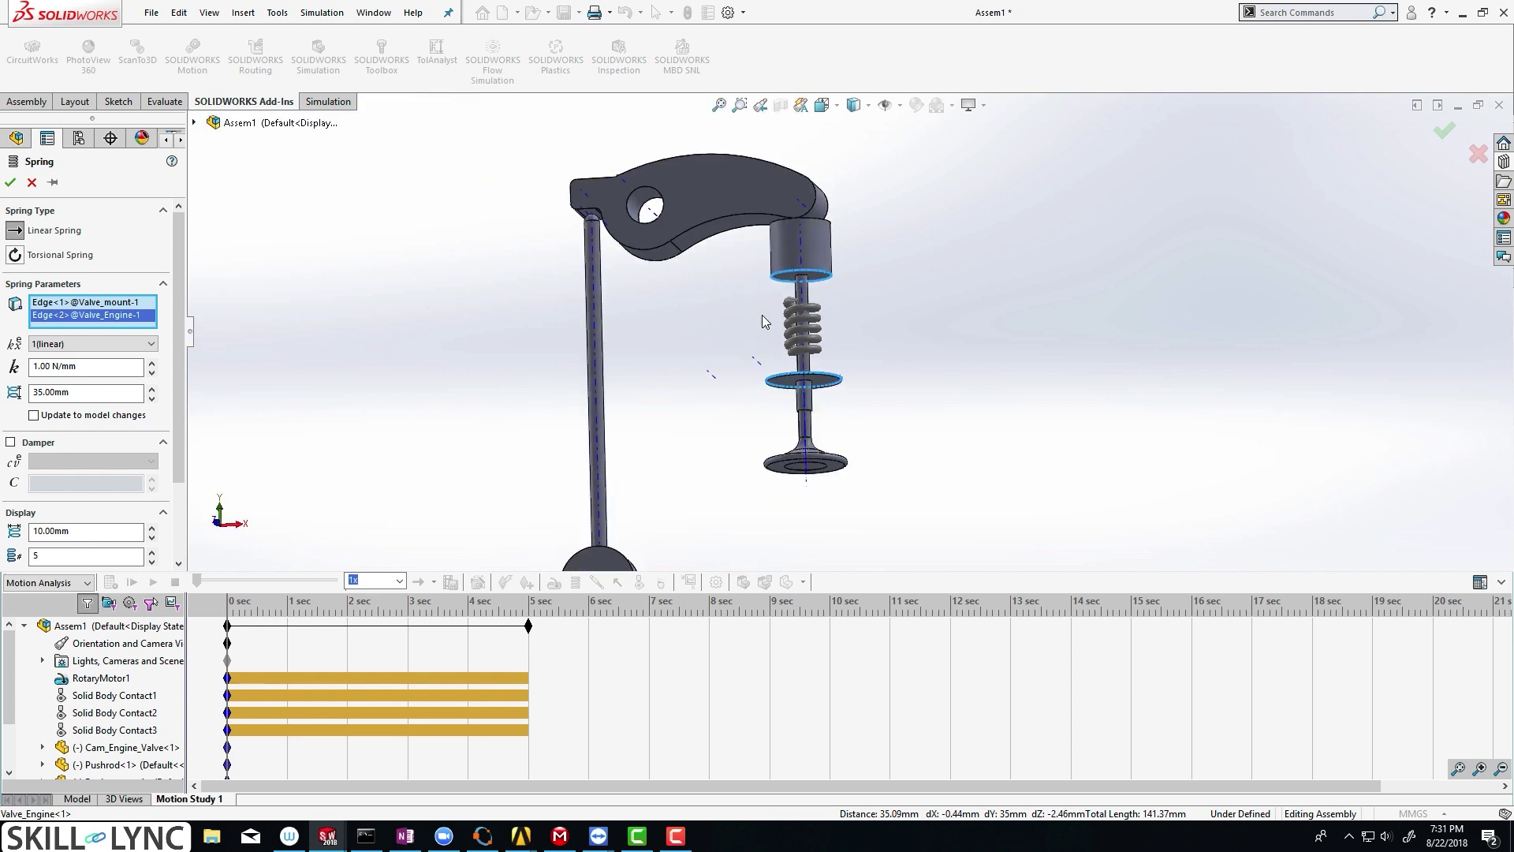
pyautogui.scroll(-2, 875, 338)
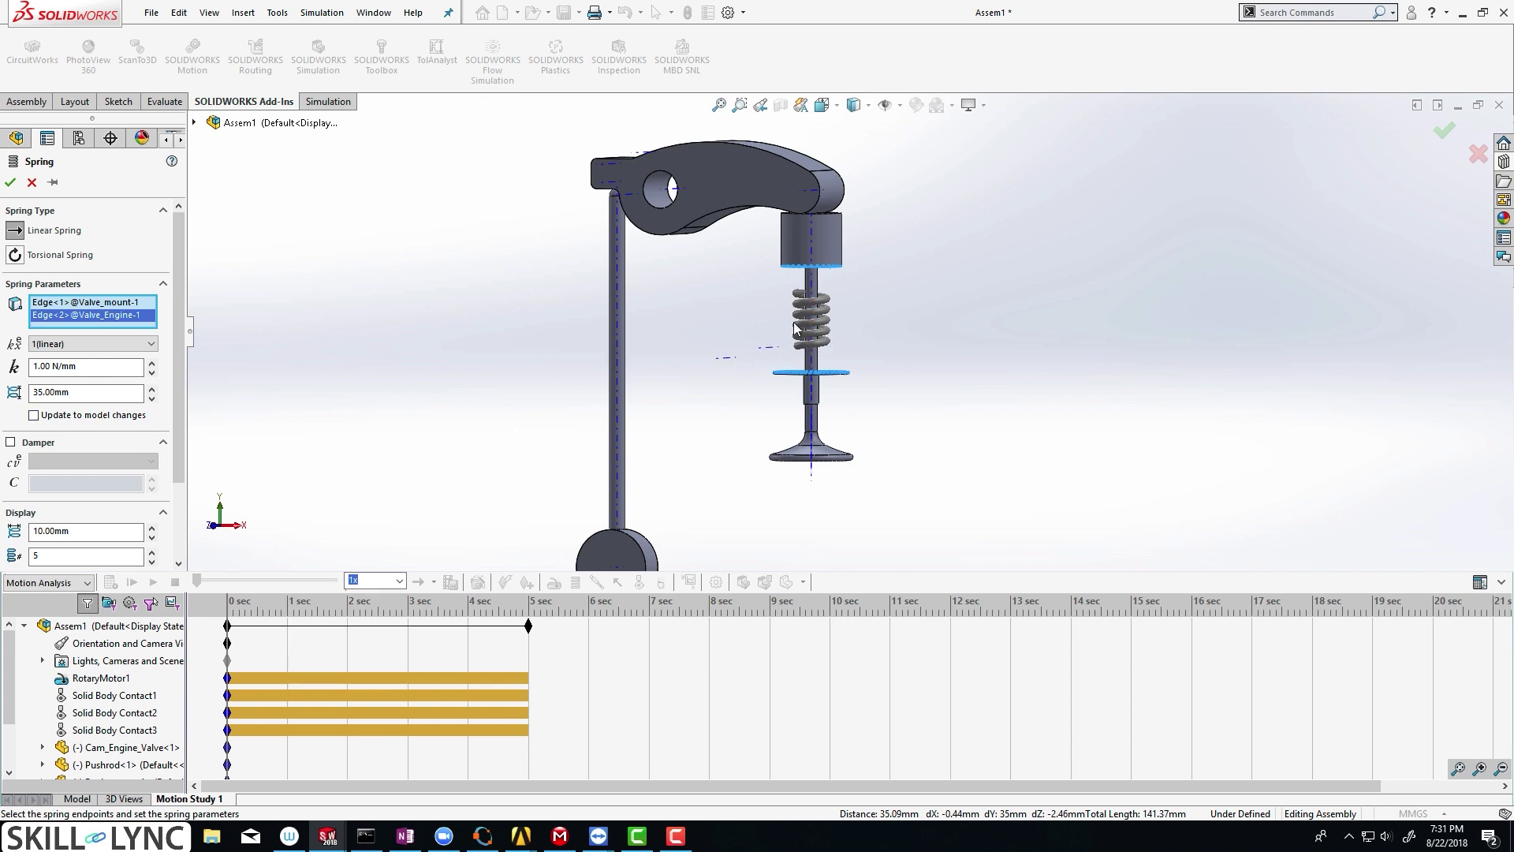
pyautogui.moveTo(885, 324); pyautogui.dragTo(806, 335, button='middle')
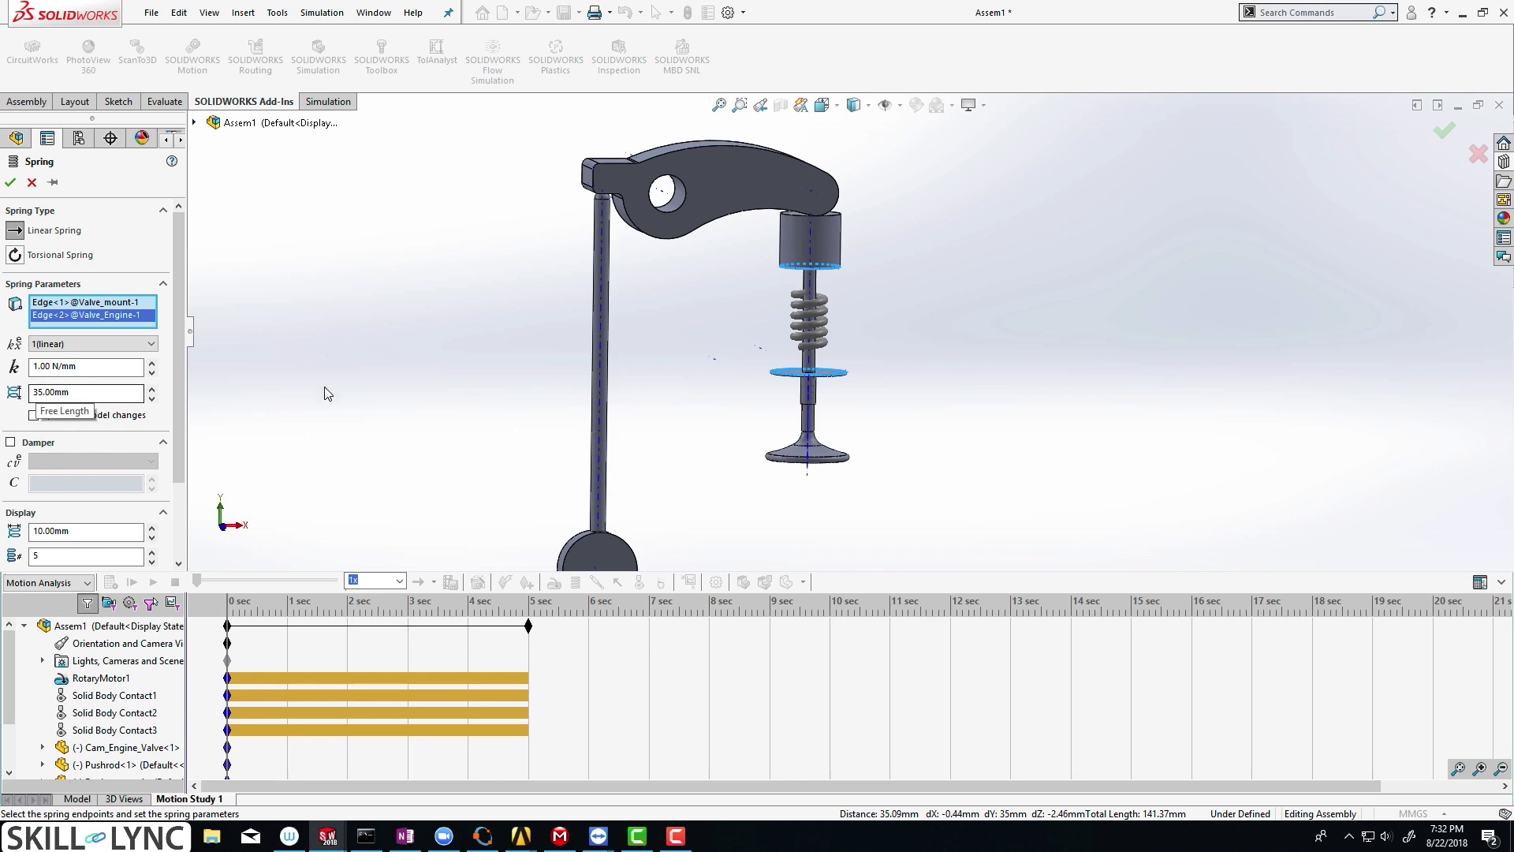
pyautogui.scroll(-2, 836, 319)
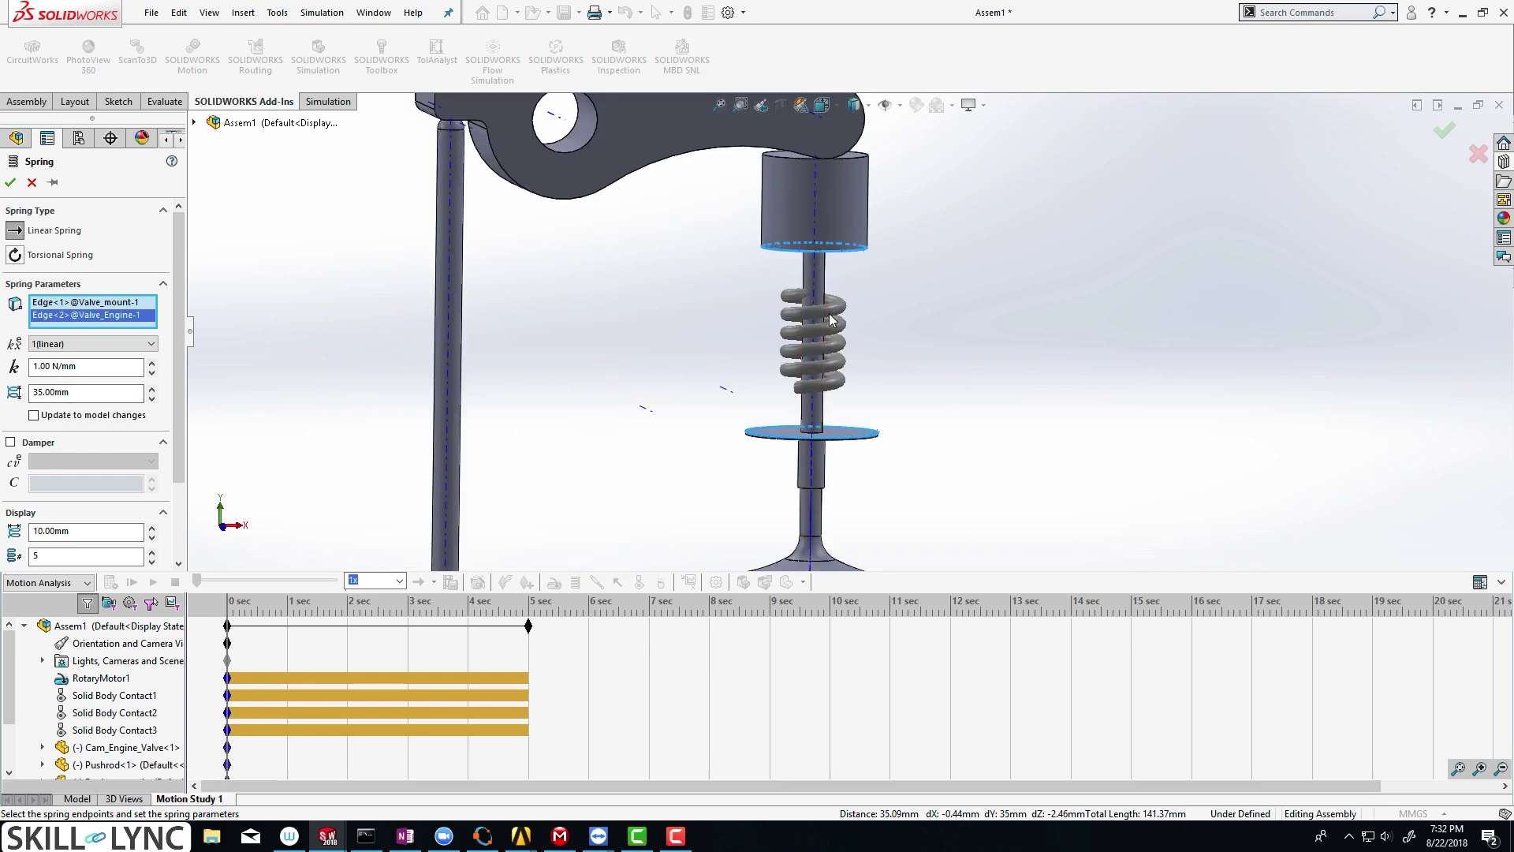
pyautogui.scroll(5, 835, 327)
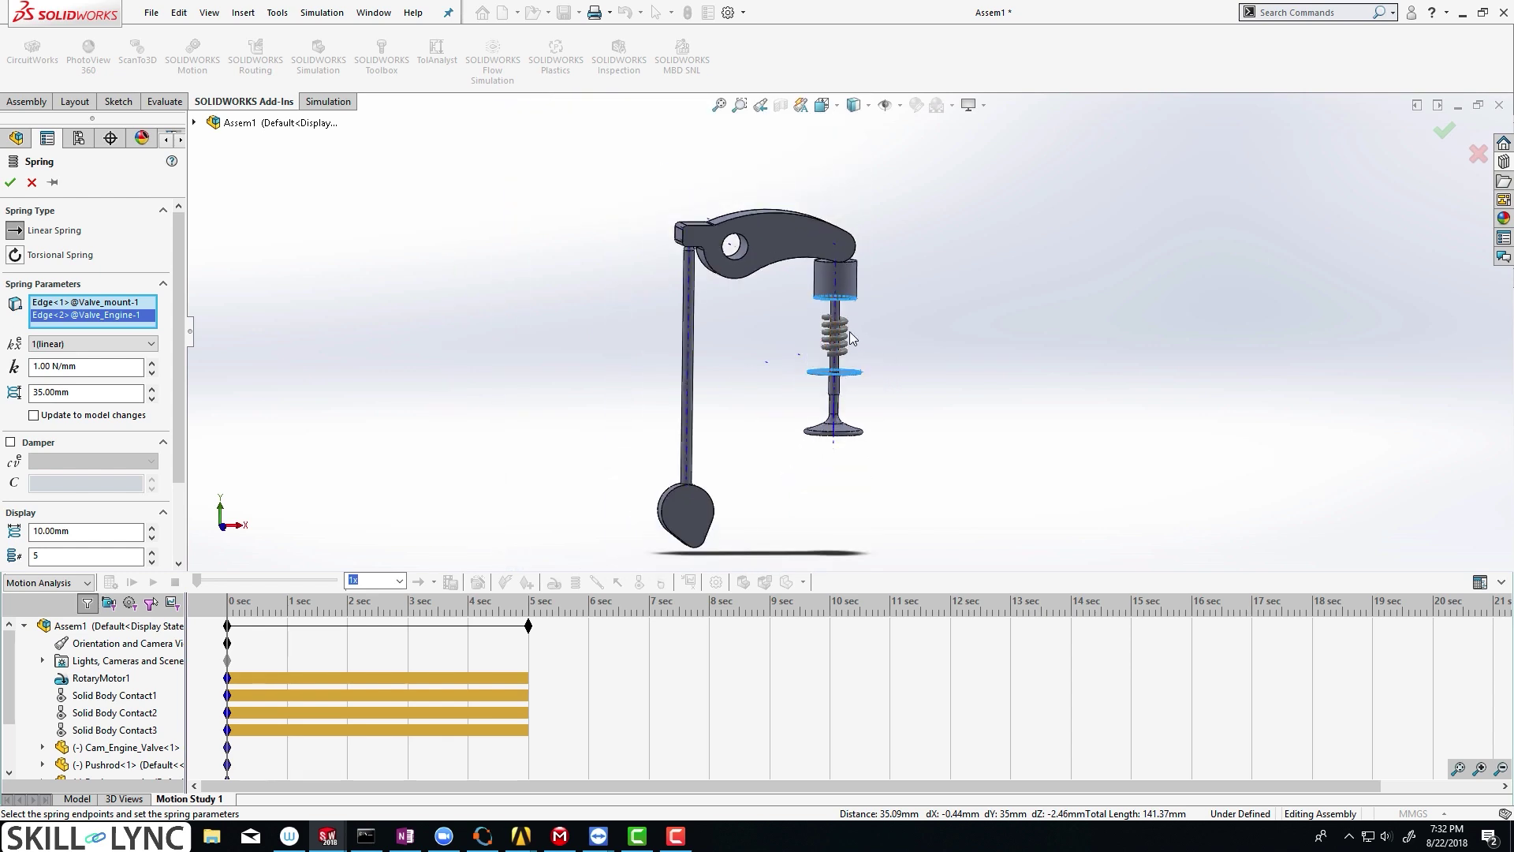
pyautogui.moveTo(808, 357); pyautogui.dragTo(775, 384, button='middle')
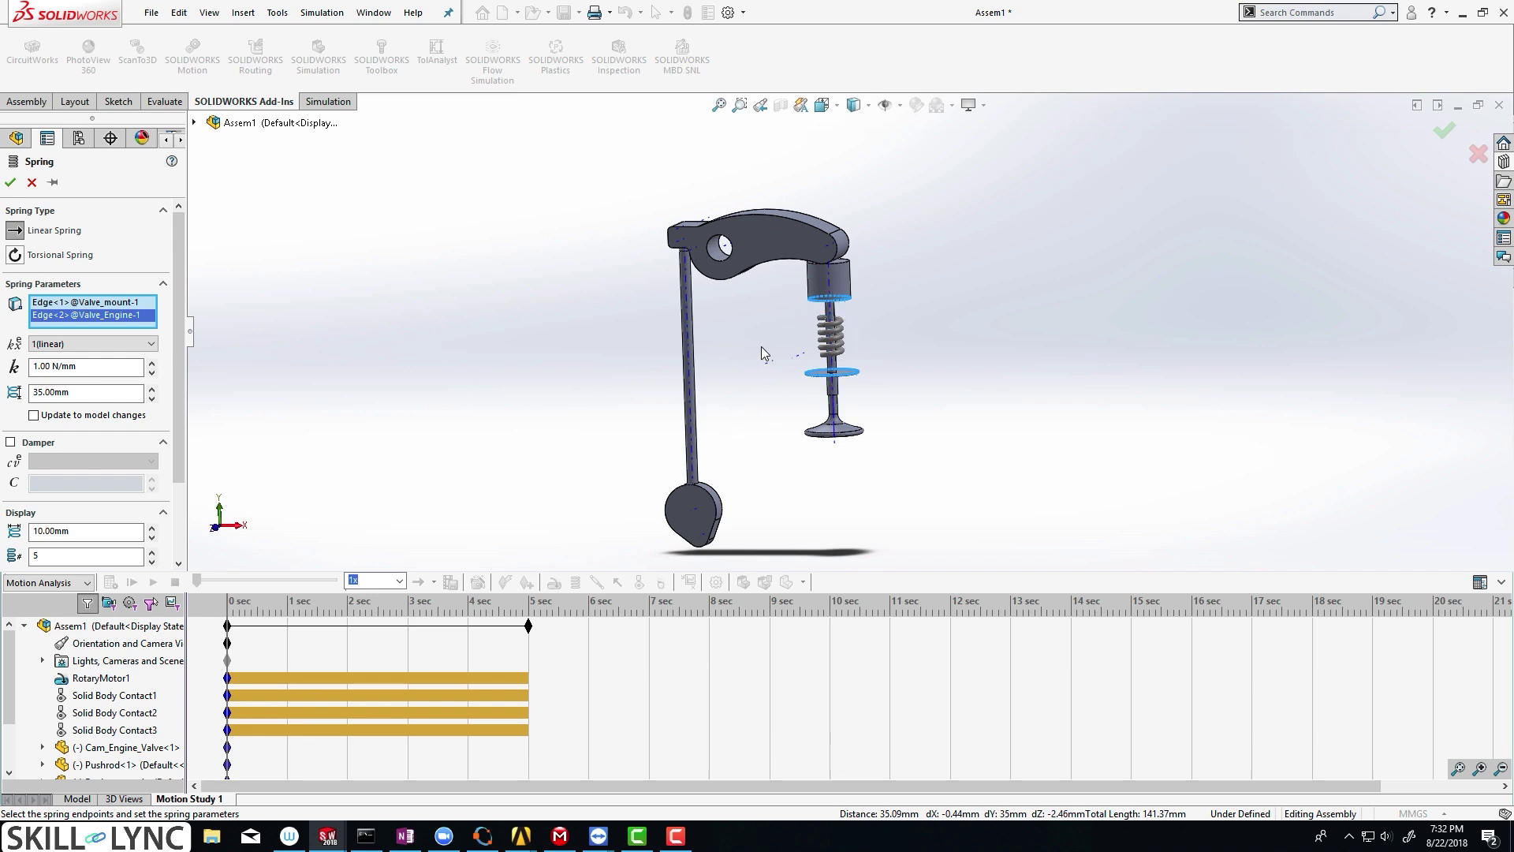
pyautogui.moveTo(765, 353); pyautogui.dragTo(781, 328, button='middle')
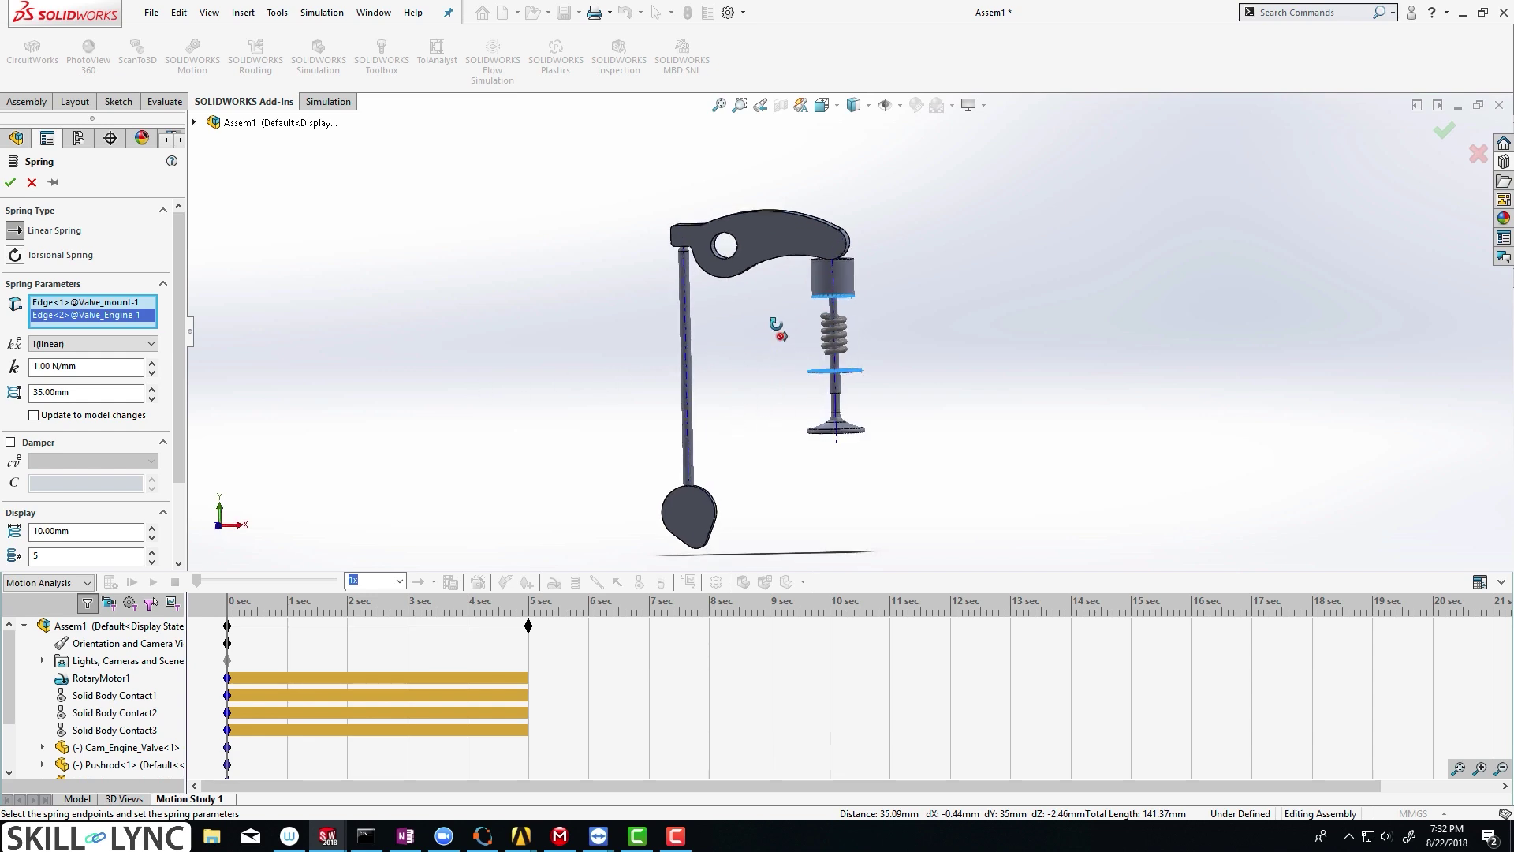
pyautogui.doubleClick(137, 390)
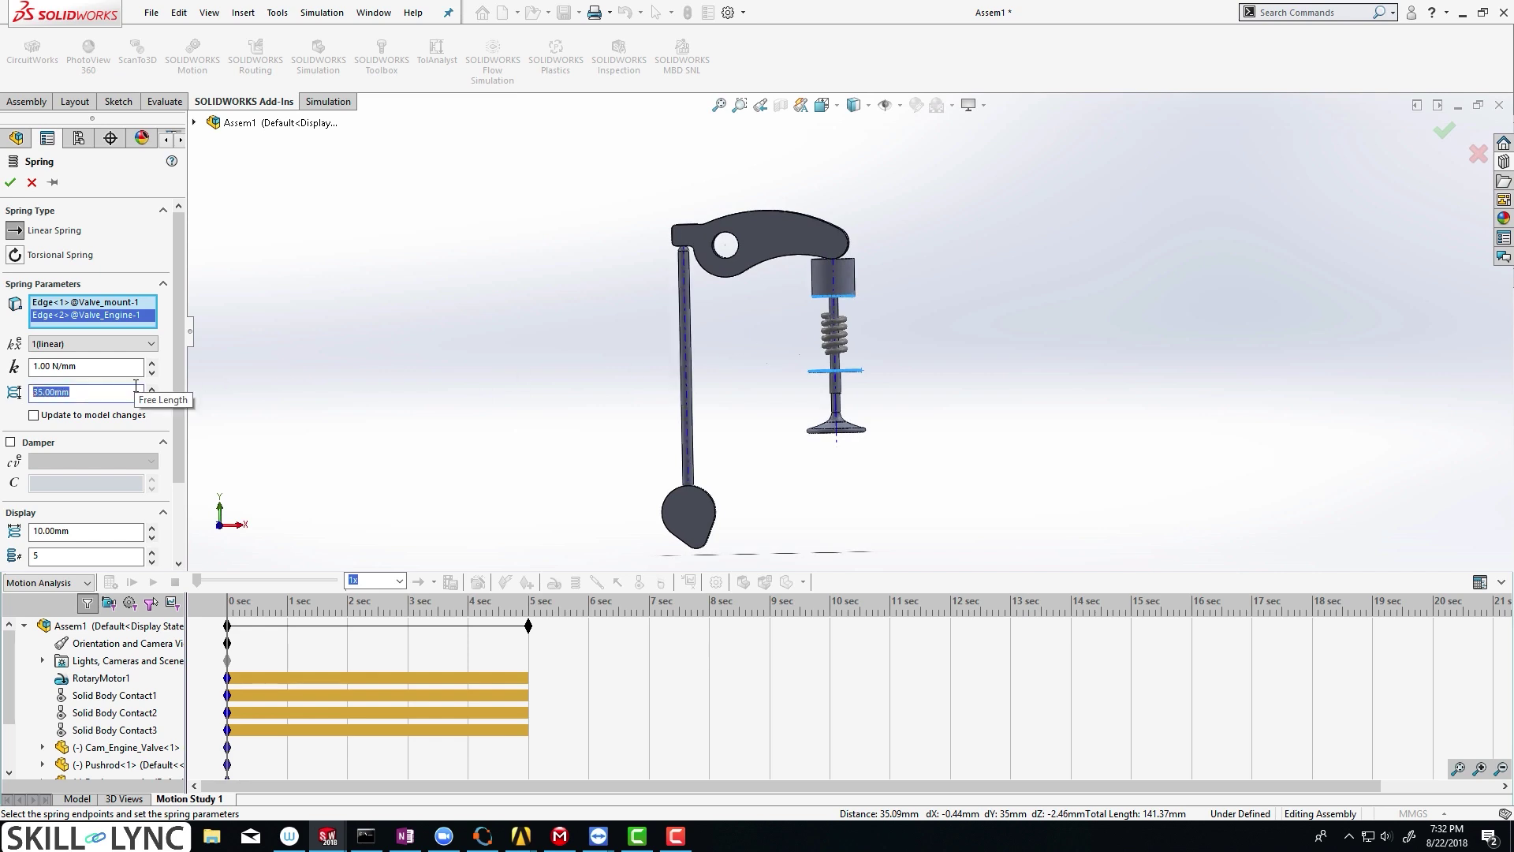
pyautogui.write('45')
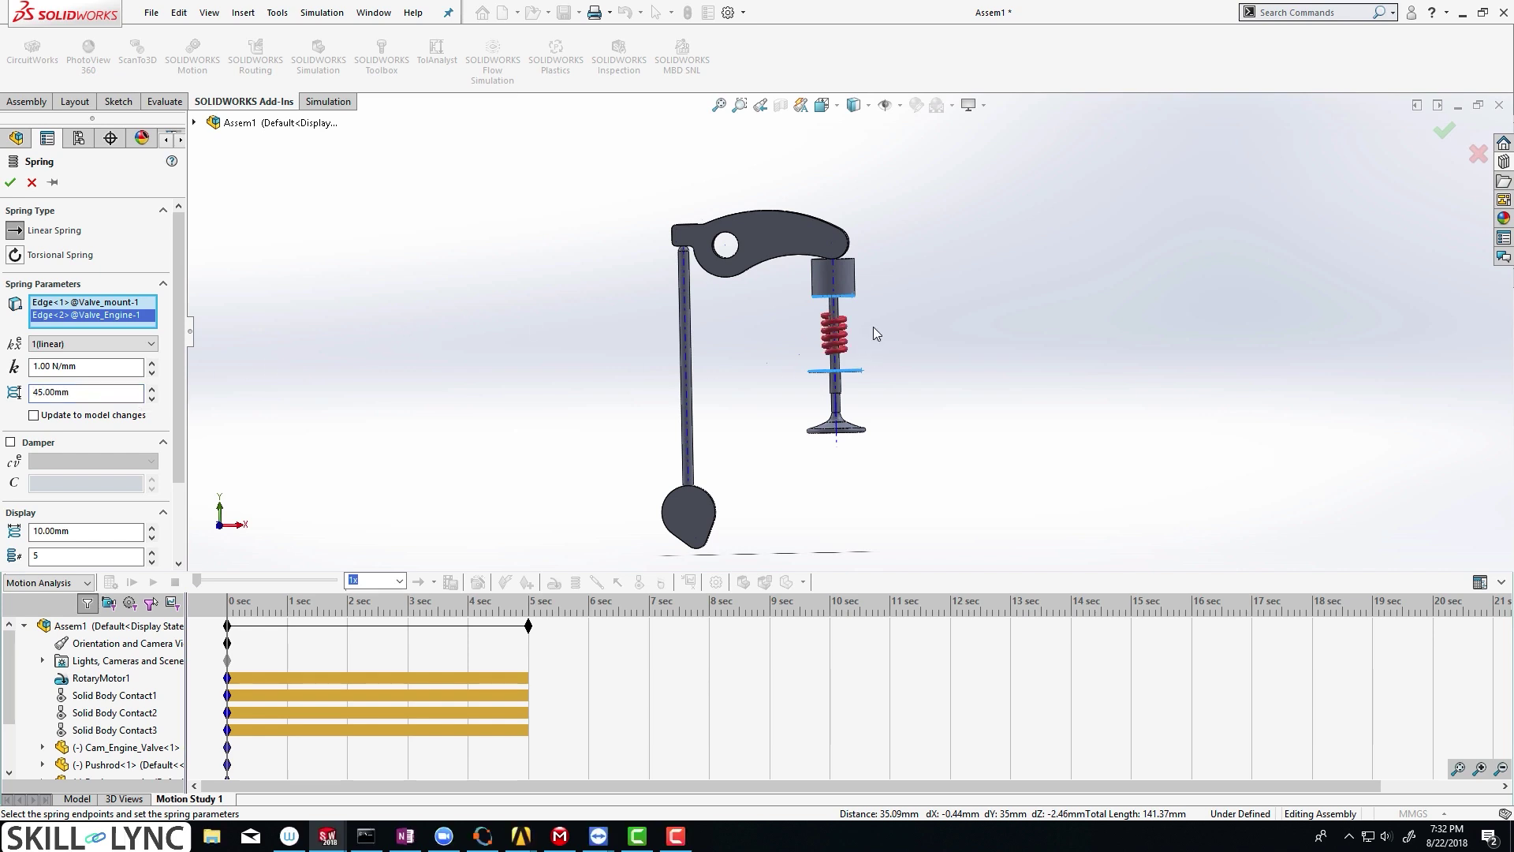
# - Collapse the motion study timeline and accept the linear spring with its remaining default settings
pyautogui.scroll(-5, 873, 333)
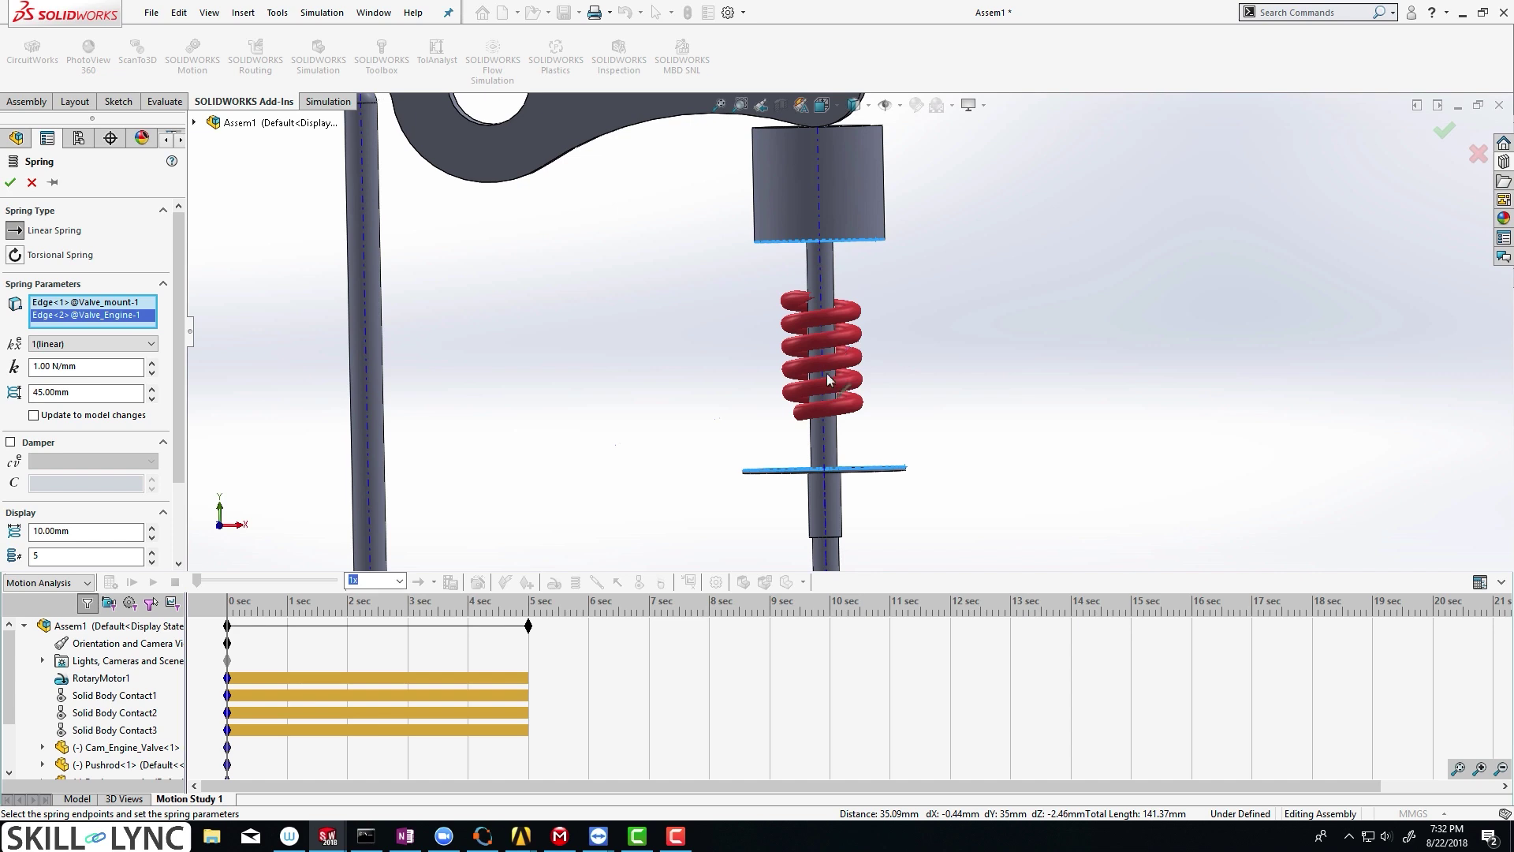
pyautogui.click(1501, 582)
pyautogui.scroll(5, 907, 437)
pyautogui.moveTo(907, 437); pyautogui.dragTo(878, 467, button='middle')
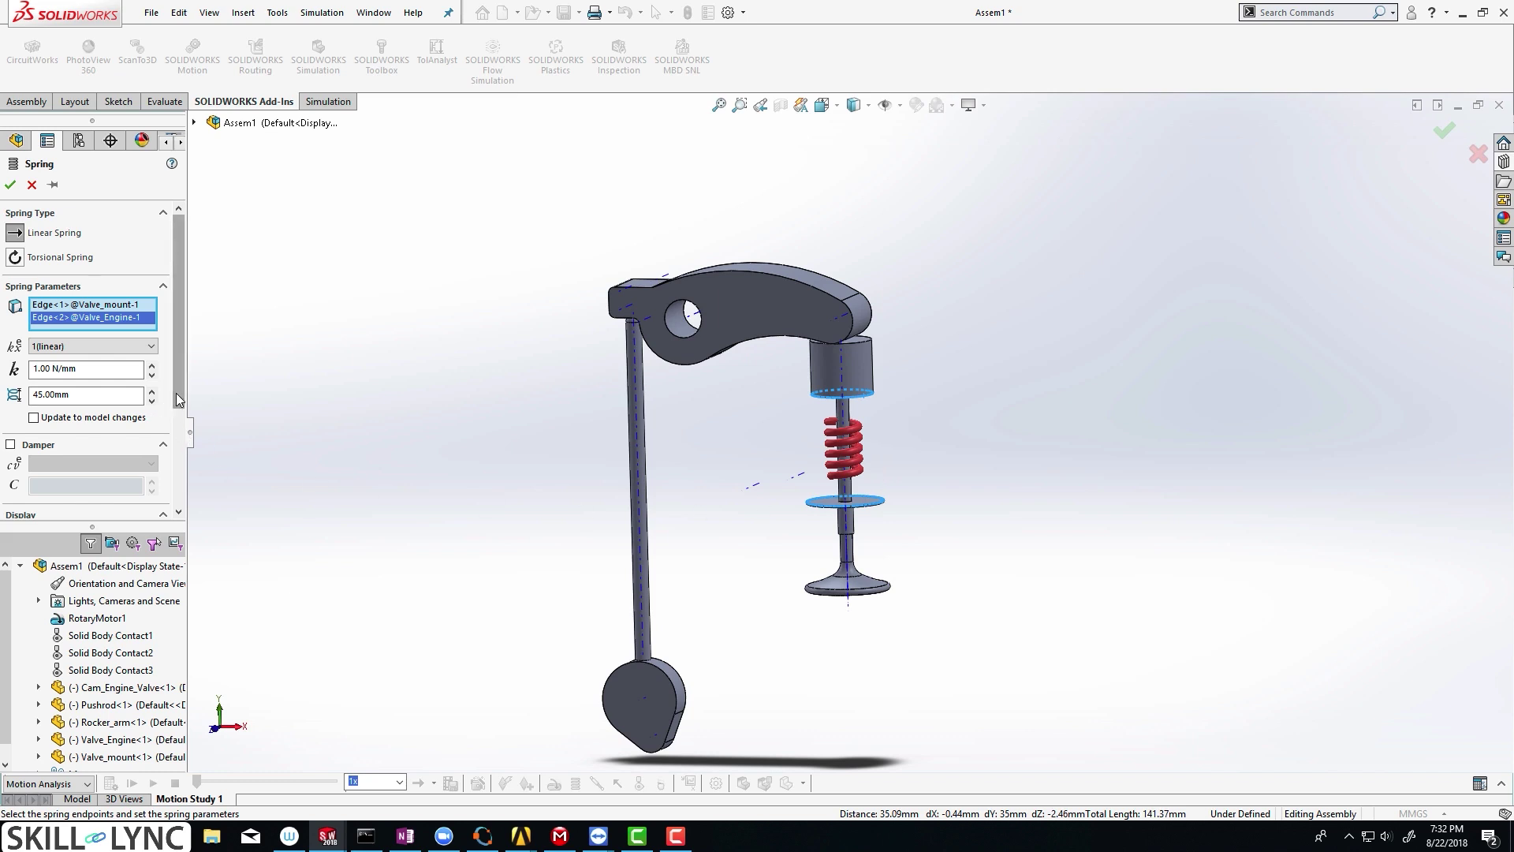
pyautogui.scroll(-2, 180, 435)
pyautogui.scroll(2, 180, 435)
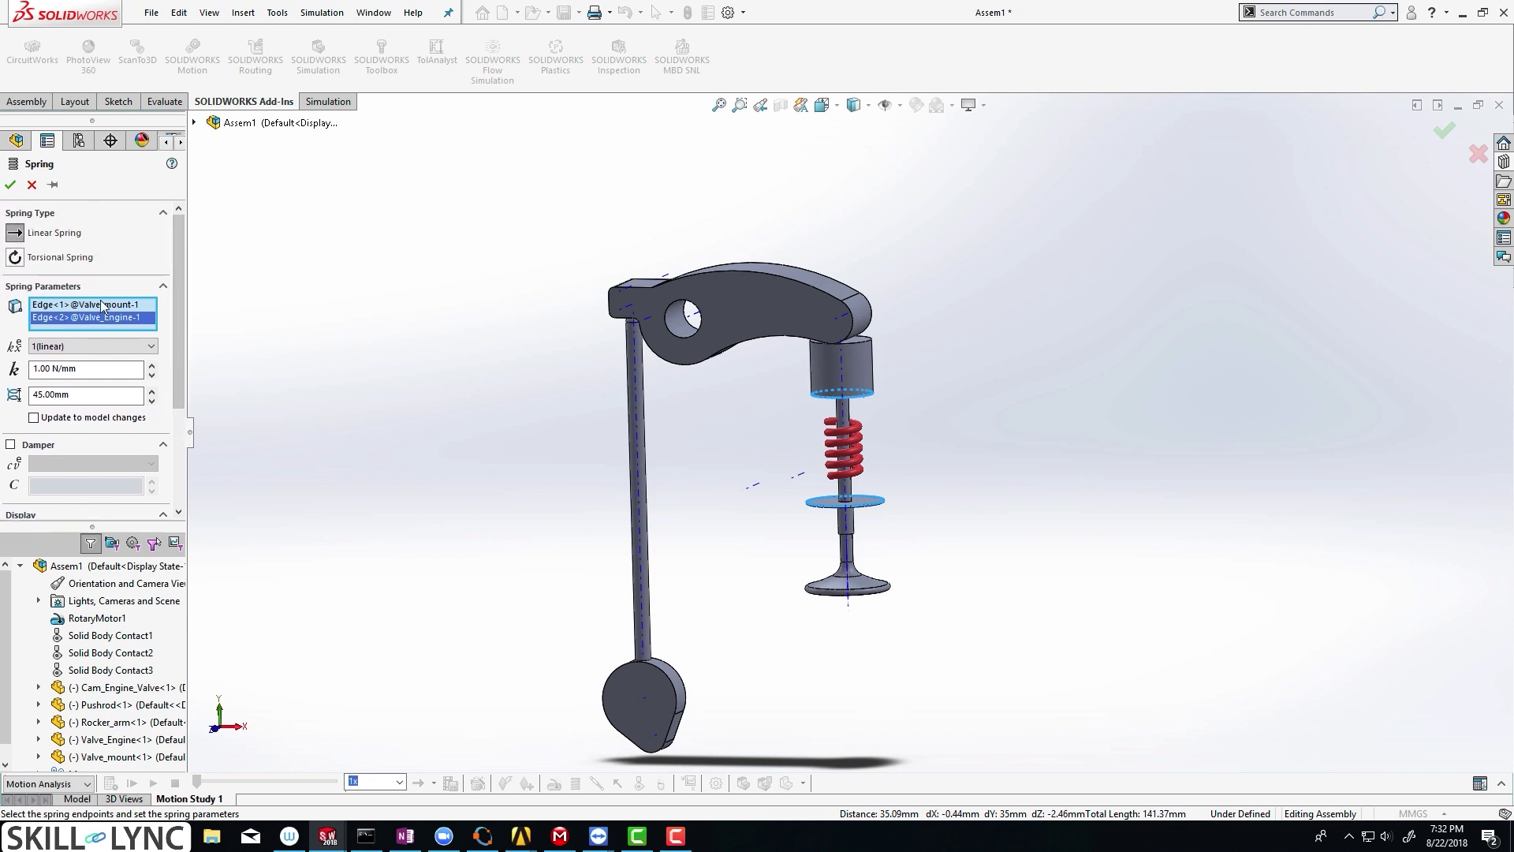
pyautogui.click(11, 186)
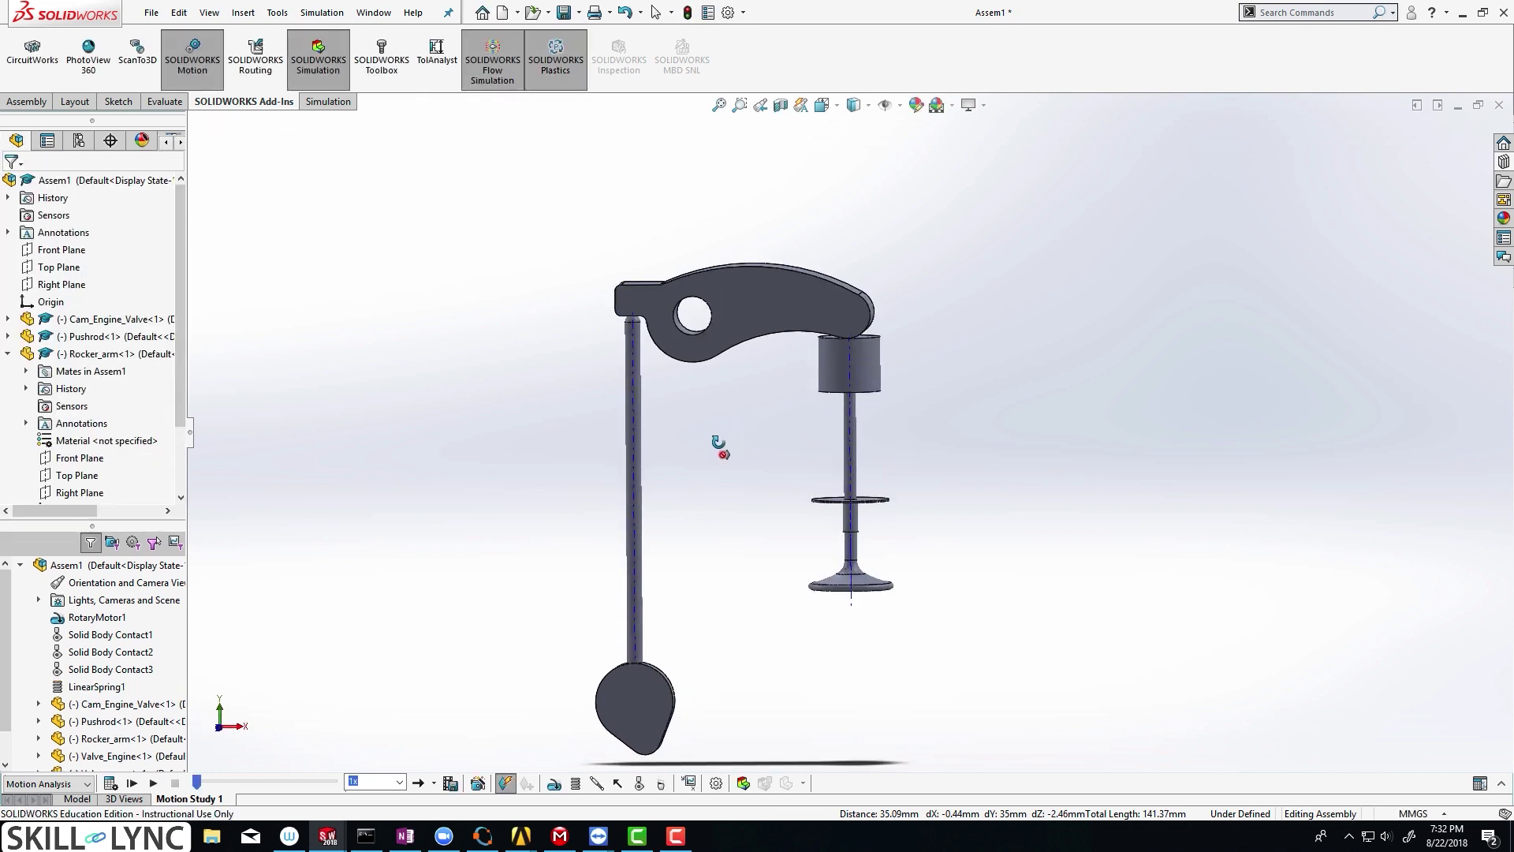
# - Calculate the motion study and stop the calculation before it completes
pyautogui.scroll(3, 717, 443)
pyautogui.scroll(-4, 764, 448)
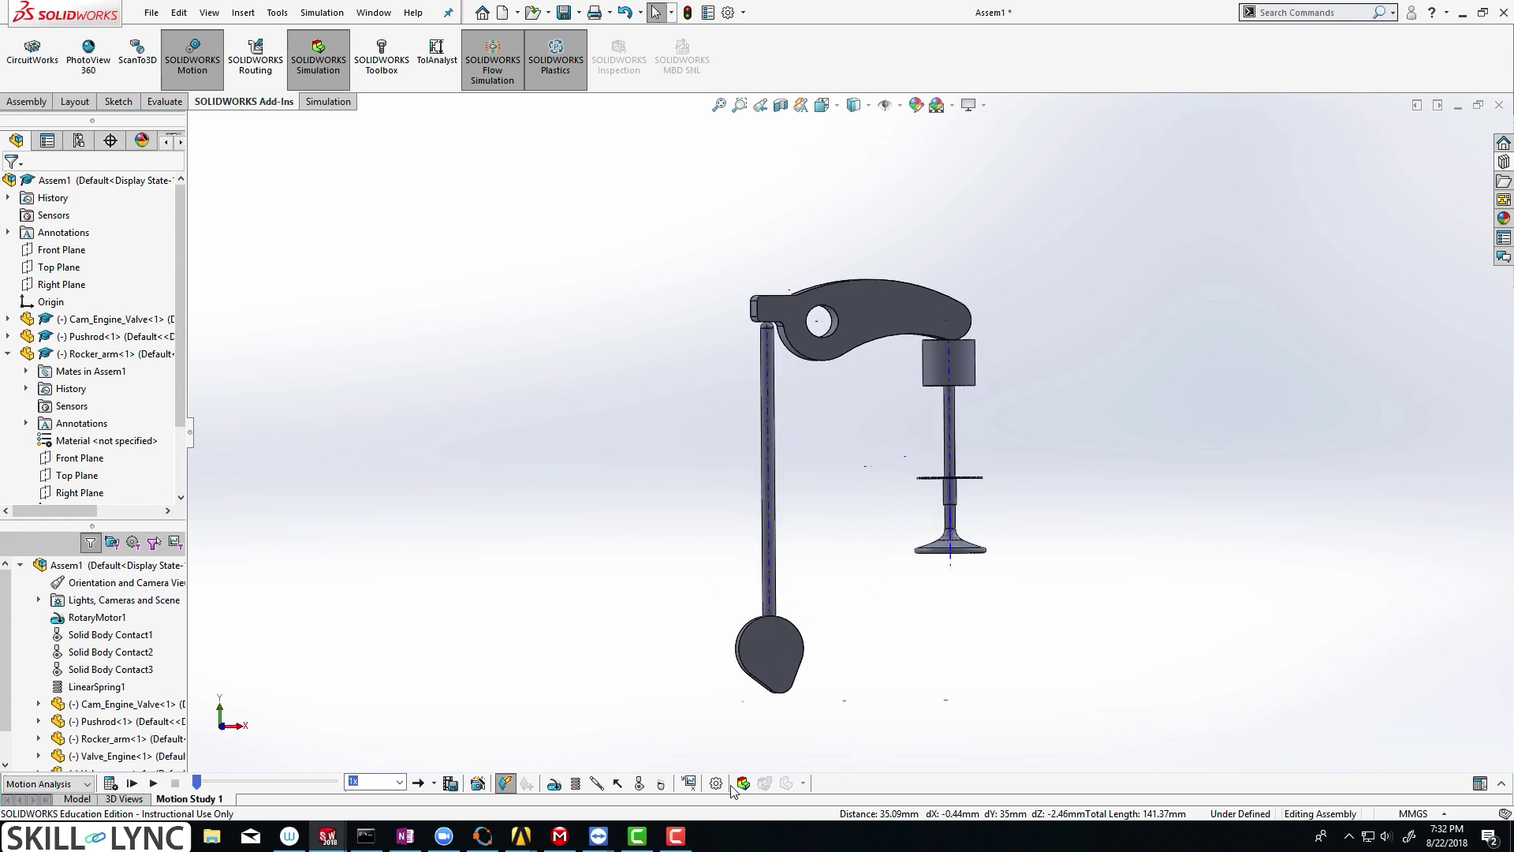
pyautogui.click(110, 785)
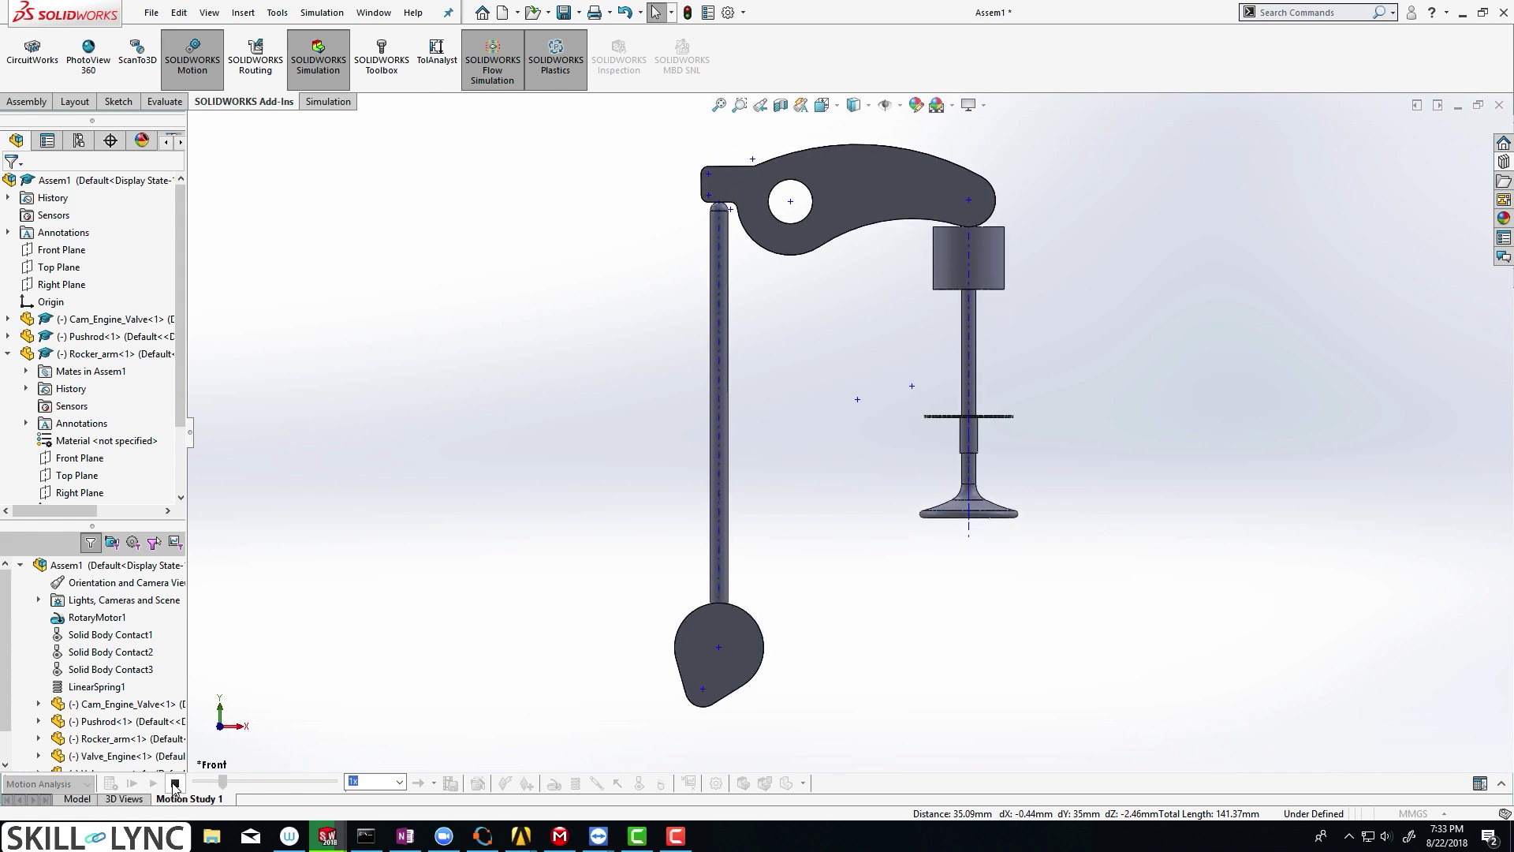
pyautogui.click(175, 783)
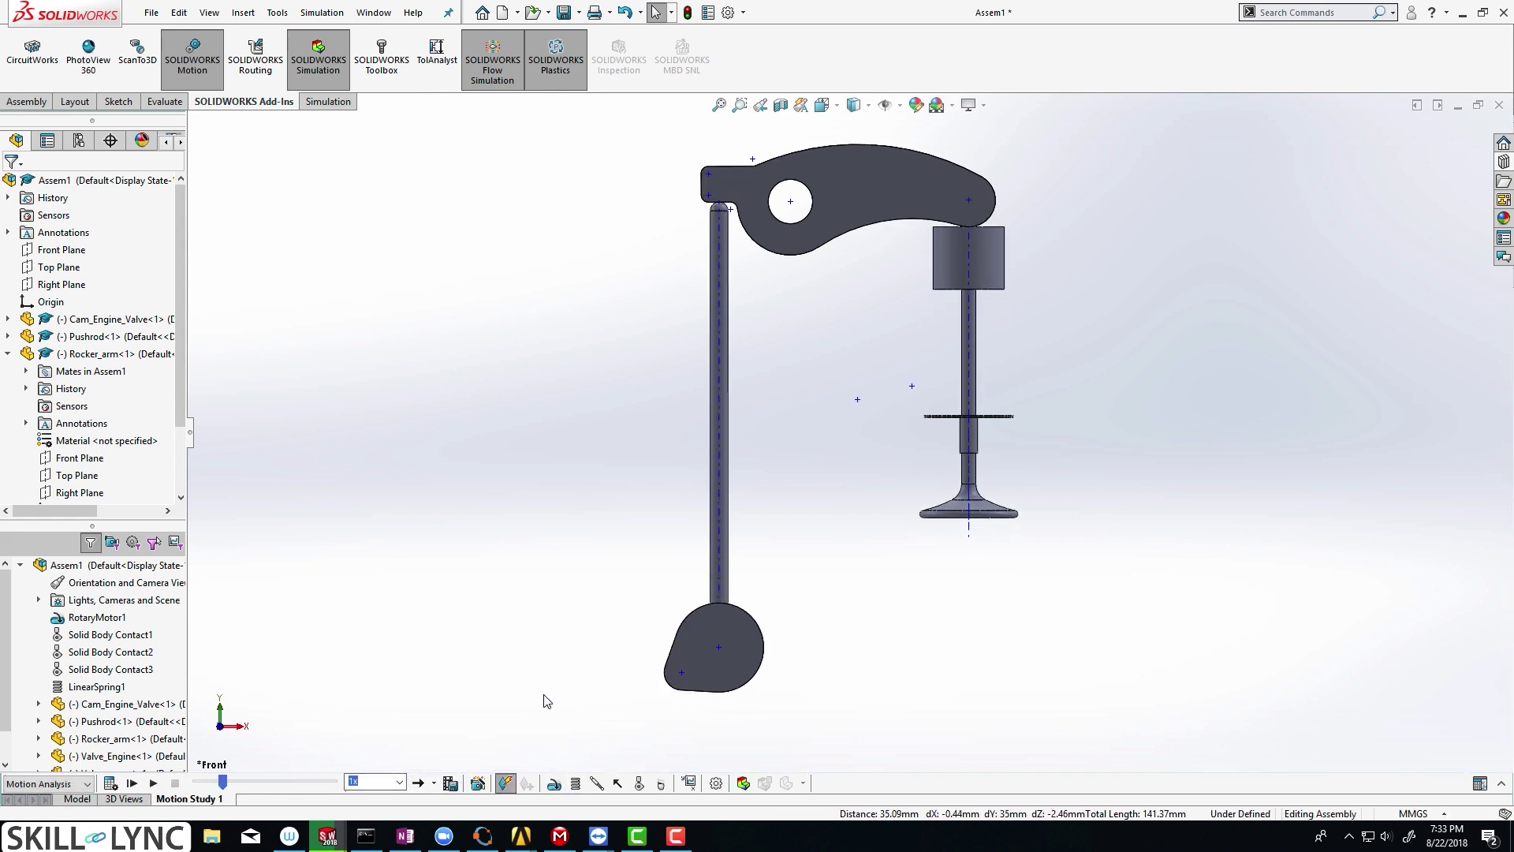
# - Start a new results plot and select the flat underside face of the engine valve as its measured element
pyautogui.click(691, 783)
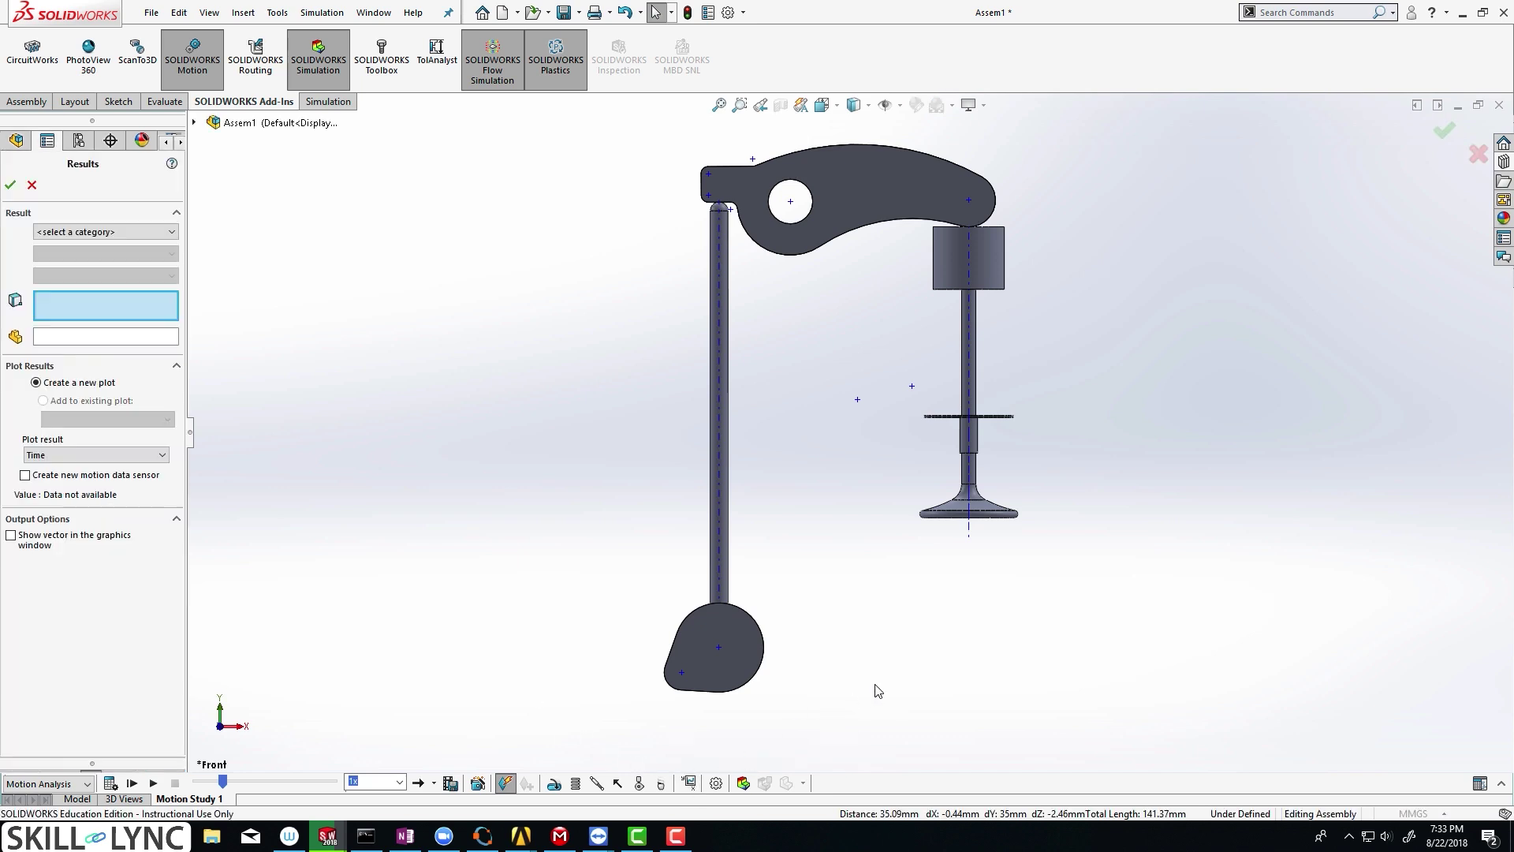
pyautogui.moveTo(873, 686); pyautogui.dragTo(883, 556, button='middle')
pyautogui.scroll(-3, 998, 506)
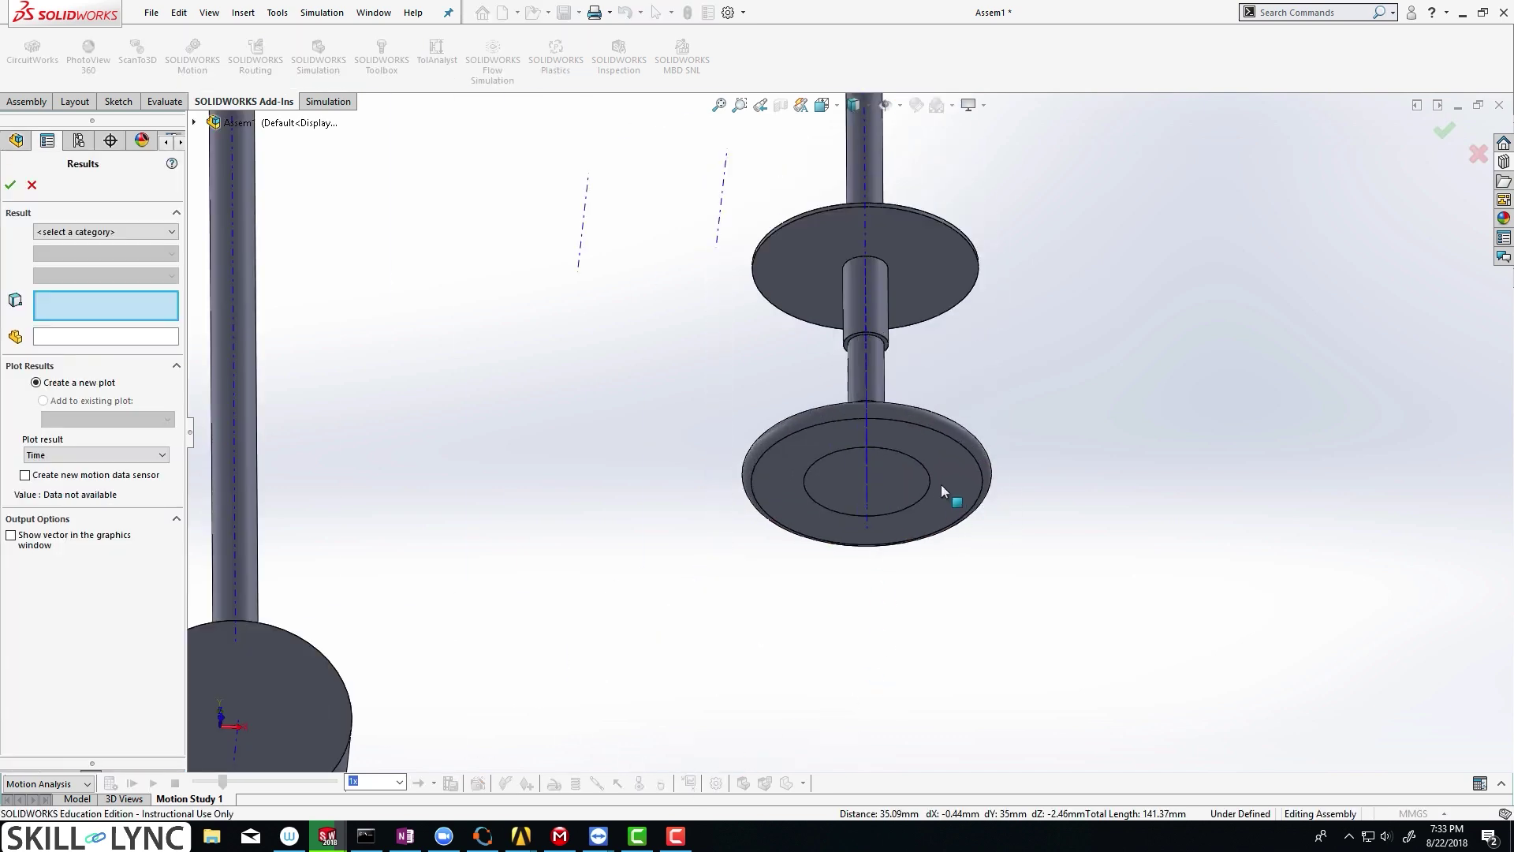
pyautogui.click(916, 436)
pyautogui.moveTo(916, 436); pyautogui.dragTo(913, 561, button='middle')
# - Set the plot to Displacement/Velocity/Acceleration, Linear Displacement, Magnitude against time and create it
pyautogui.click(69, 232)
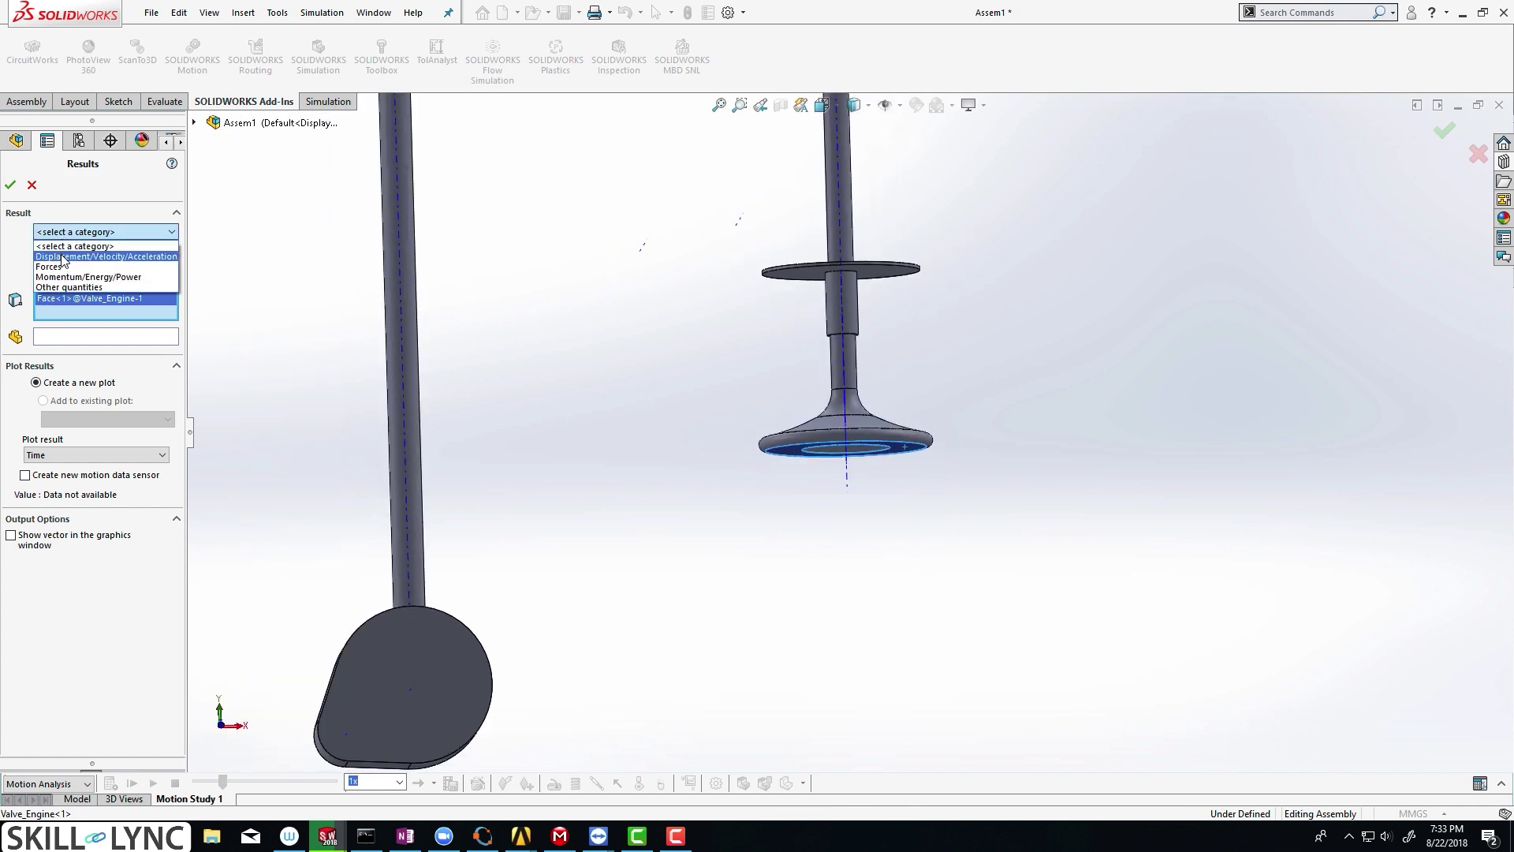
pyautogui.click(63, 257)
pyautogui.click(70, 254)
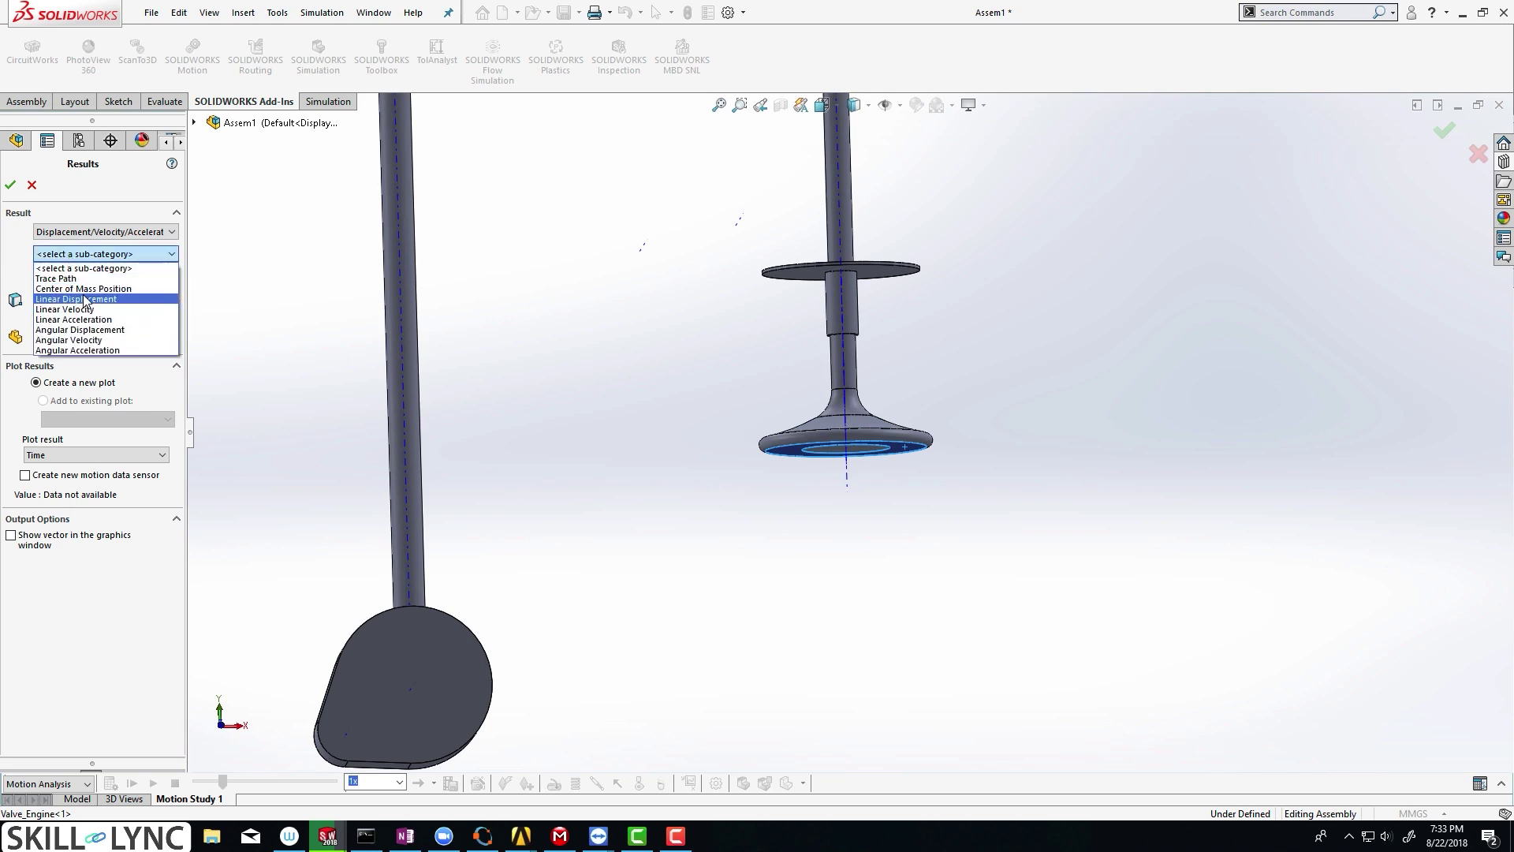
pyautogui.click(85, 300)
pyautogui.click(87, 277)
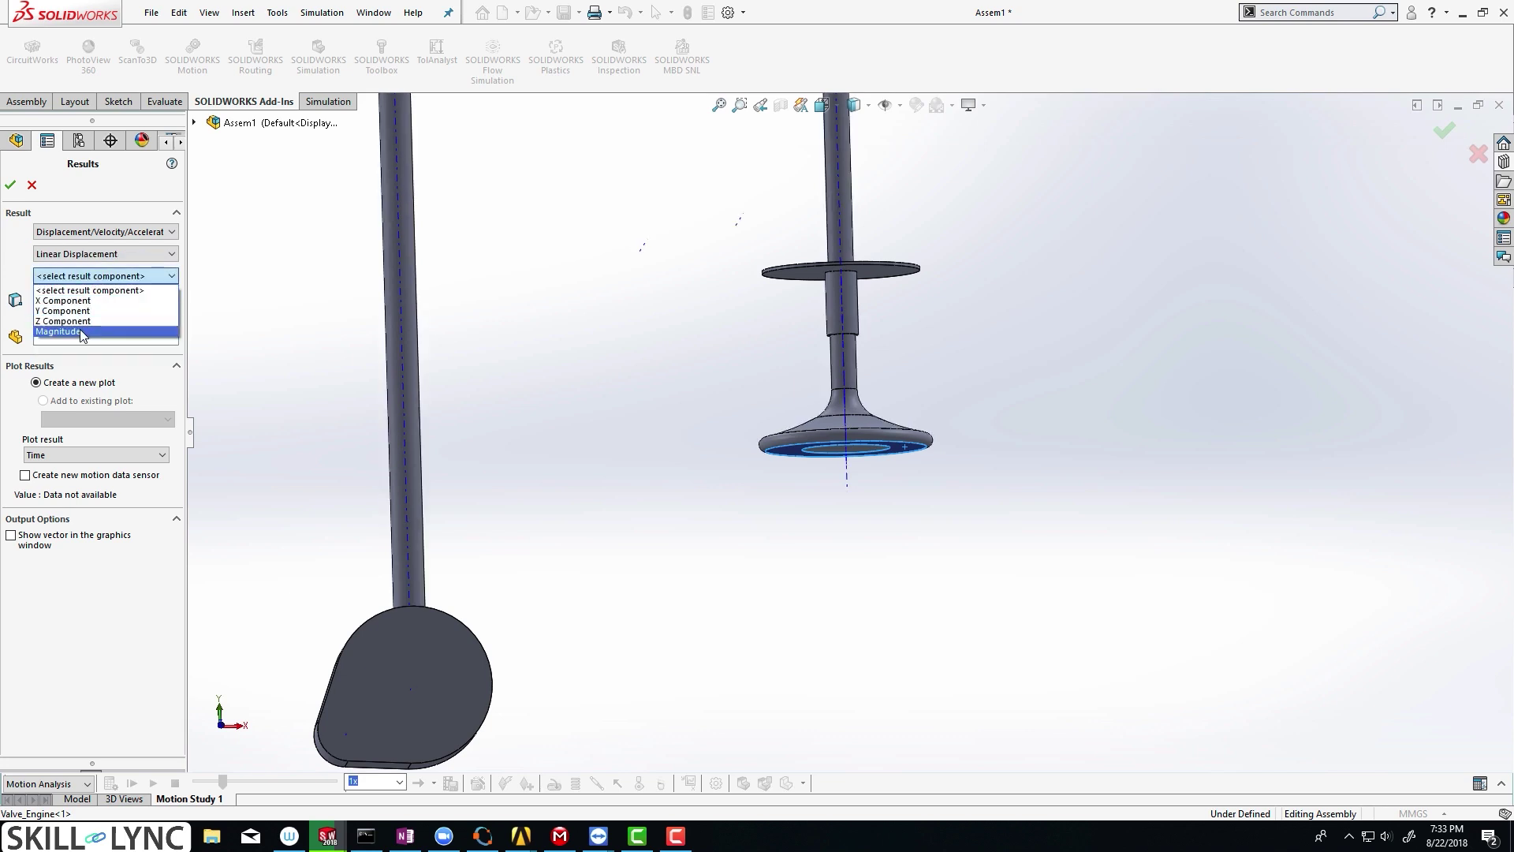
pyautogui.click(82, 332)
pyautogui.scroll(4, 716, 322)
pyautogui.moveTo(716, 321); pyautogui.dragTo(447, 398, button='middle')
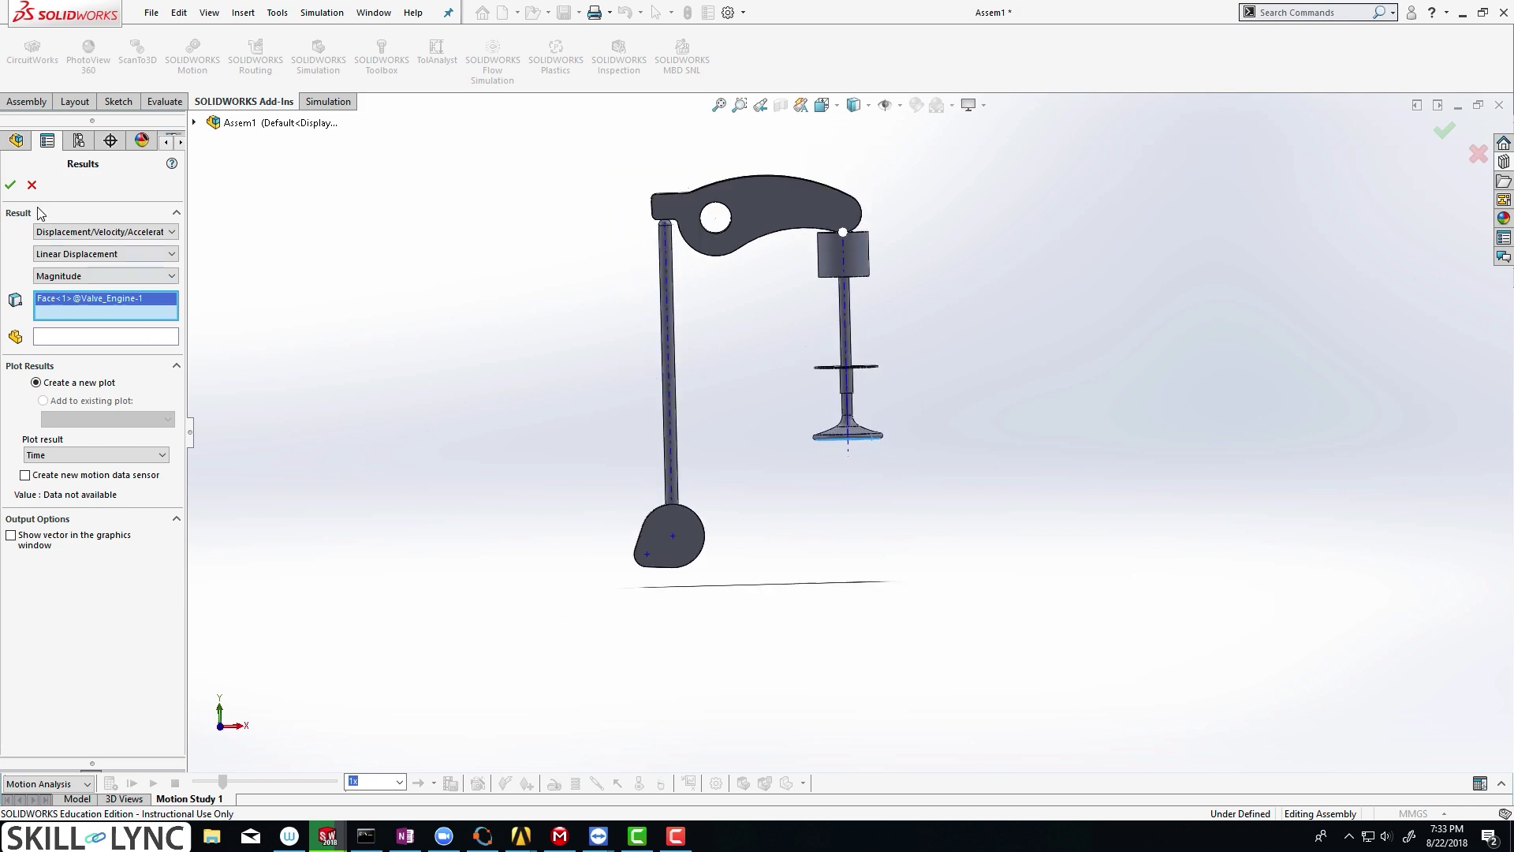
pyautogui.click(11, 185)
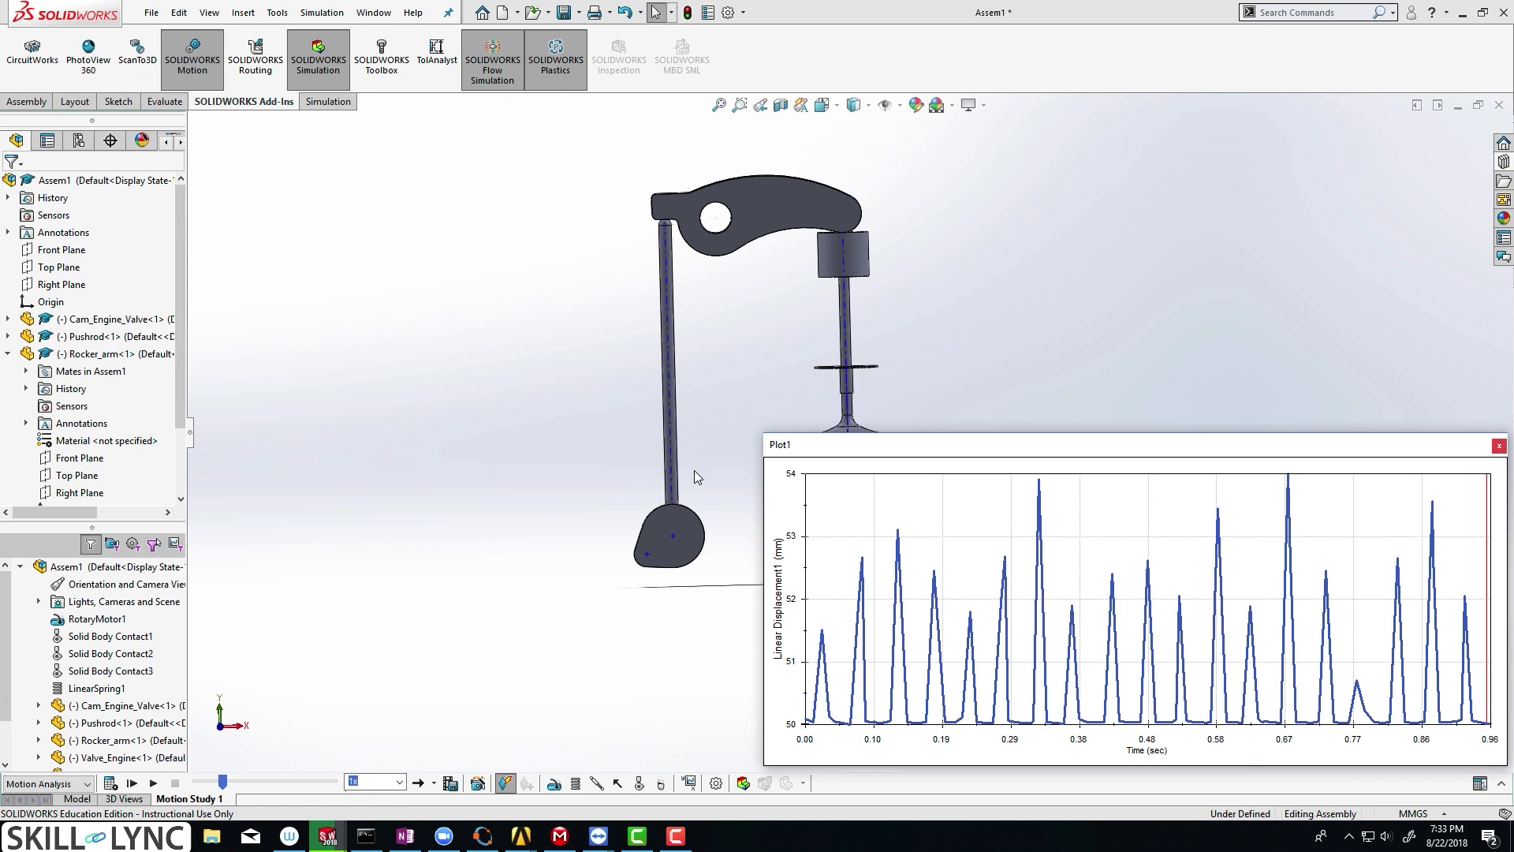
# - Move the valve displacement plot clear of the valve, examine its lift peaks over time and close the plot
pyautogui.moveTo(1045, 448); pyautogui.dragTo(266, 33)
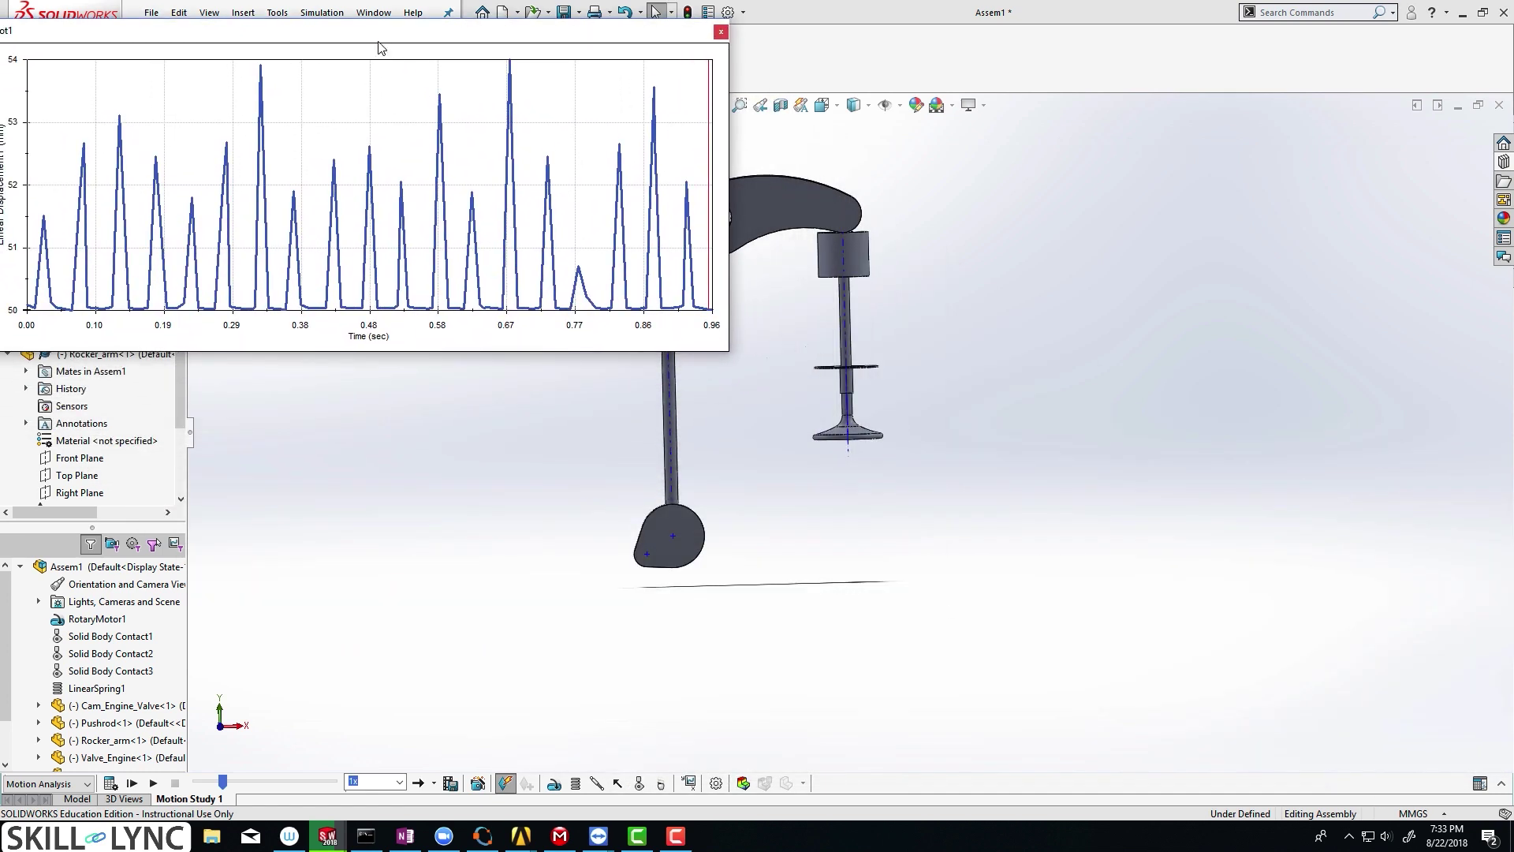
pyautogui.moveTo(396, 36); pyautogui.dragTo(429, 39)
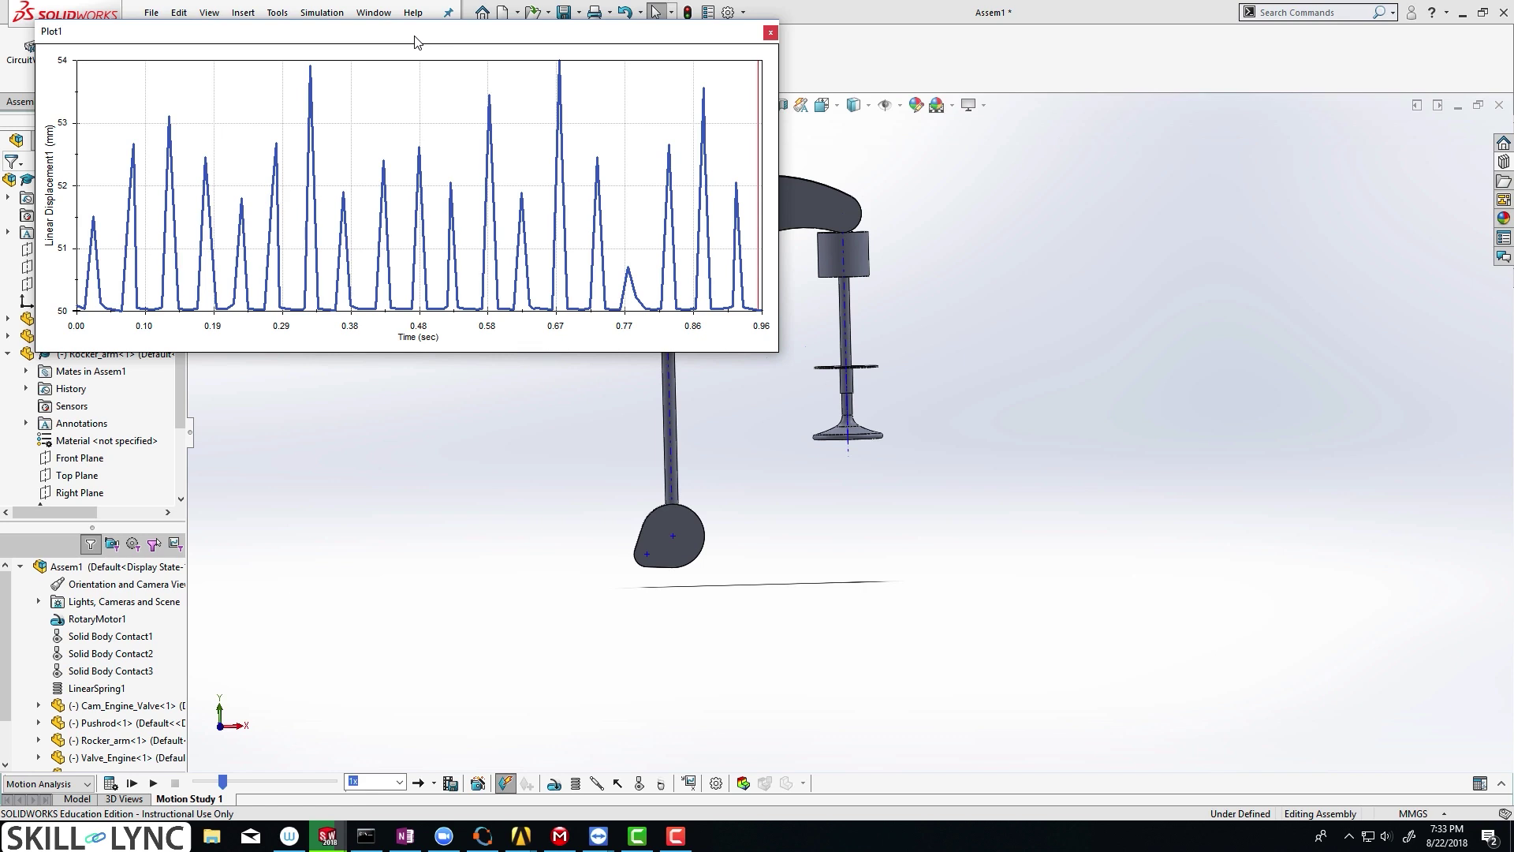
pyautogui.click(771, 35)
# - Select all the assembly's components in the front view and open the material editor for them
pyautogui.press('space')
pyautogui.click(679, 447)
pyautogui.moveTo(1107, 658); pyautogui.dragTo(665, 195)
pyautogui.rightClick(667, 201)
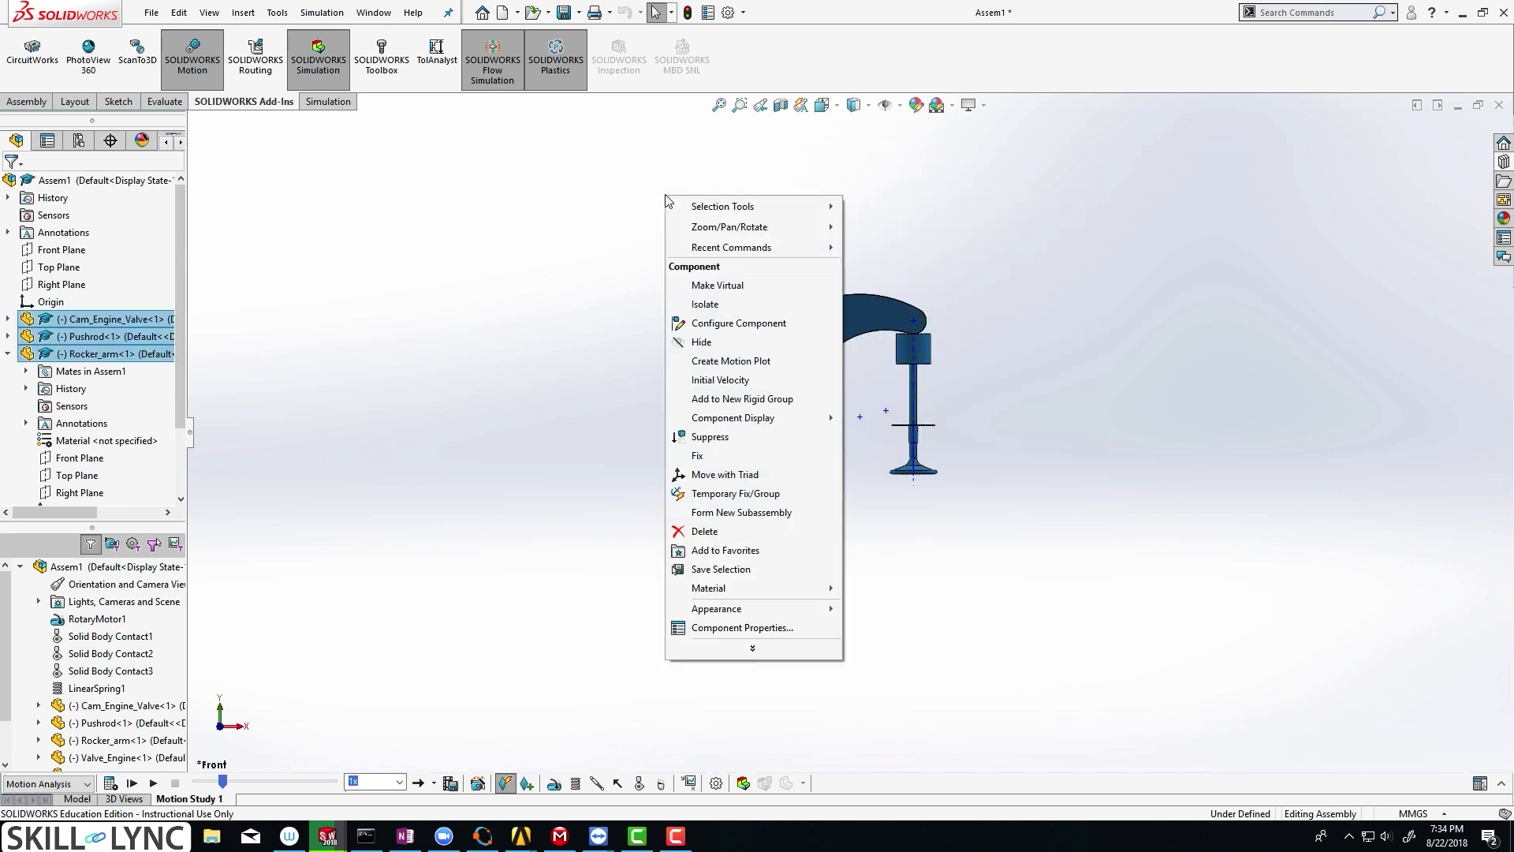
pyautogui.moveTo(731, 590)
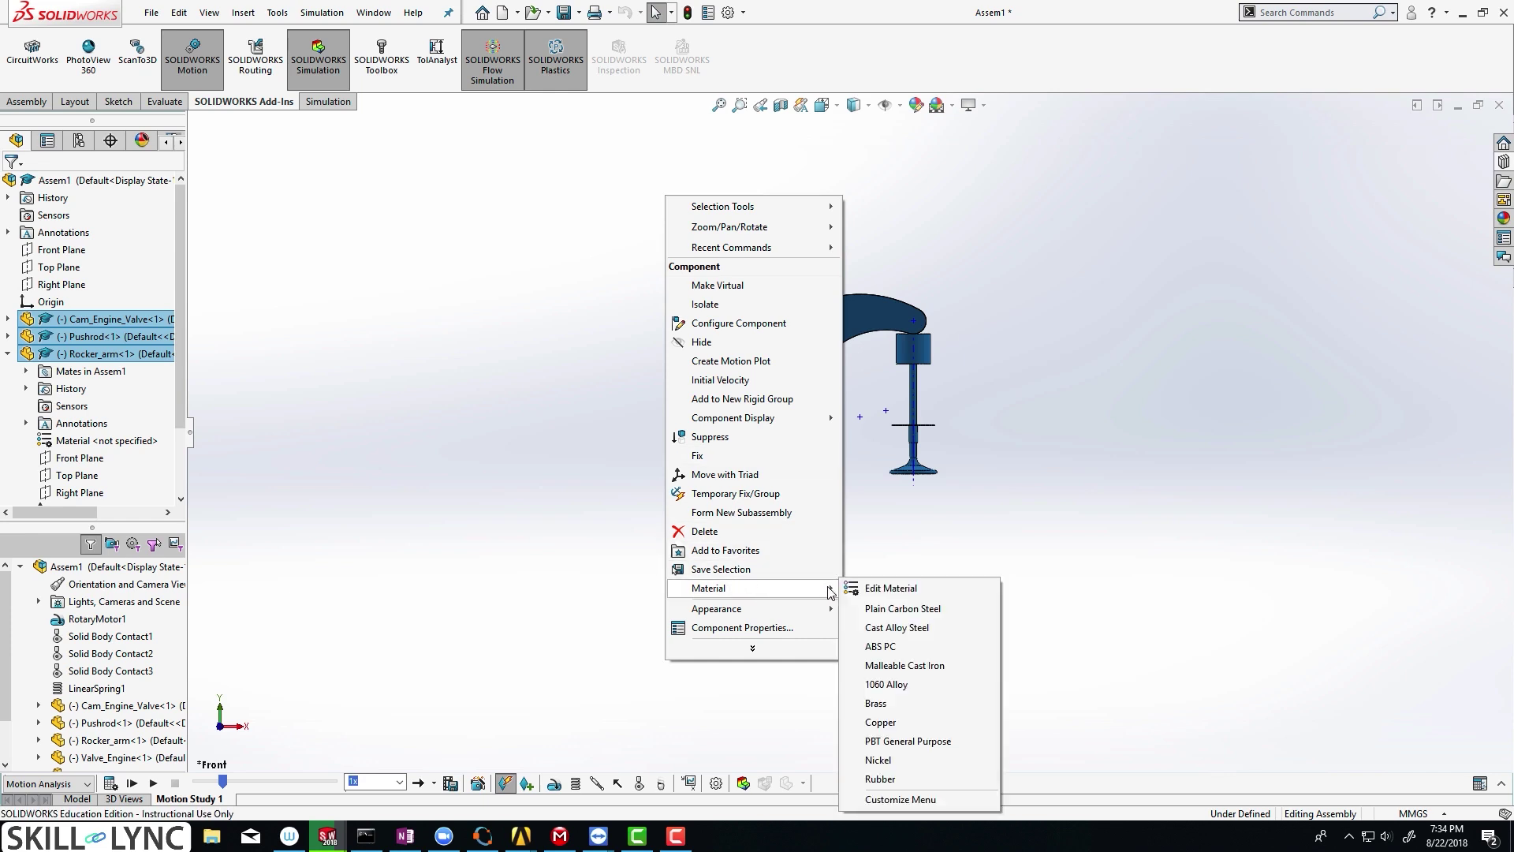
pyautogui.click(890, 589)
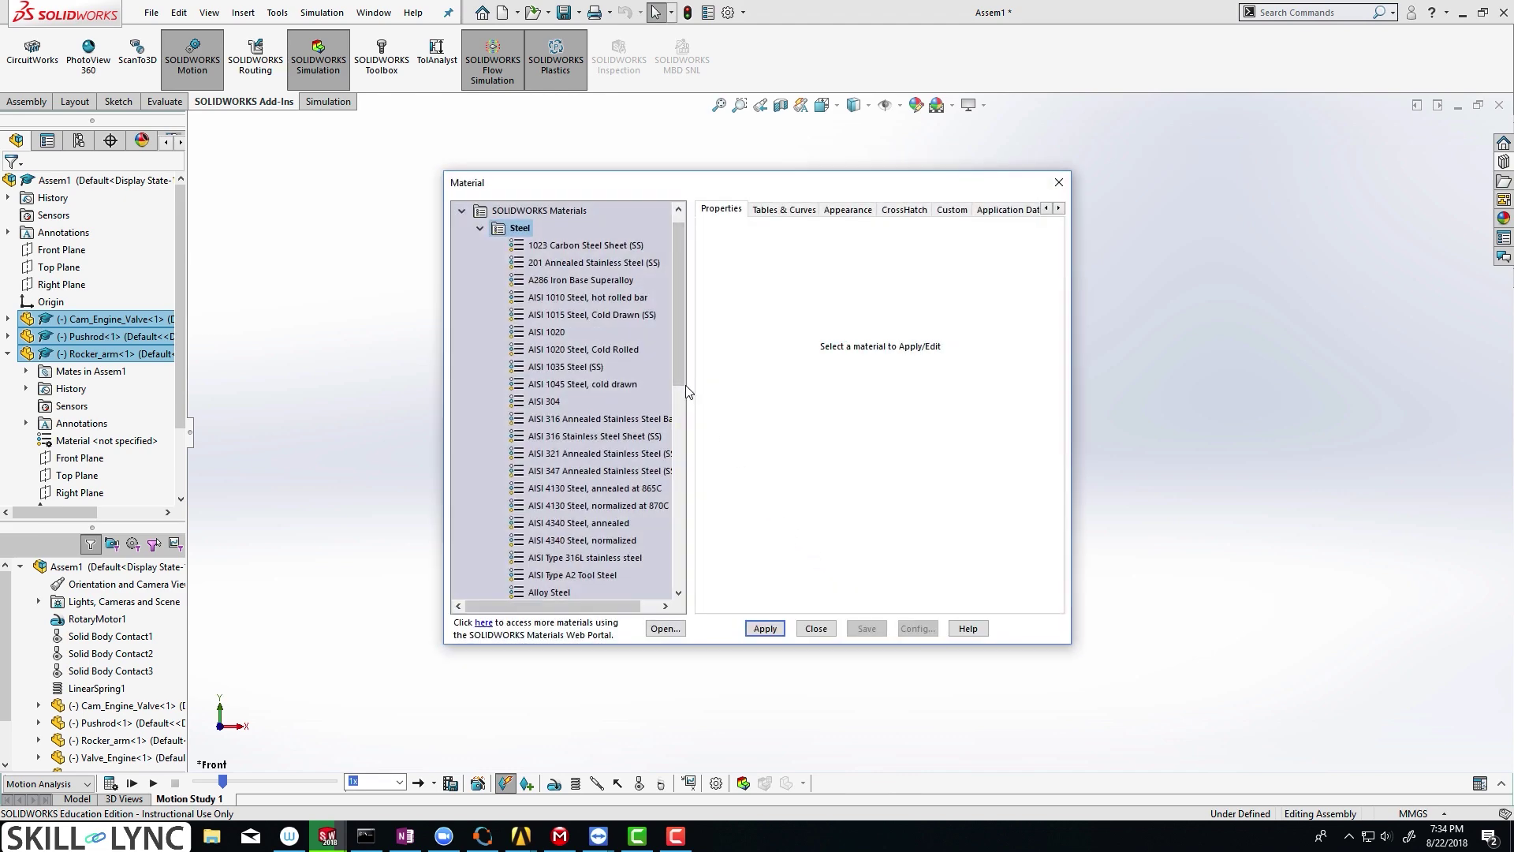
# - Choose Plain Carbon Steel, review its property values and apply it to the selected components
pyautogui.moveTo(678, 368); pyautogui.dragTo(690, 456)
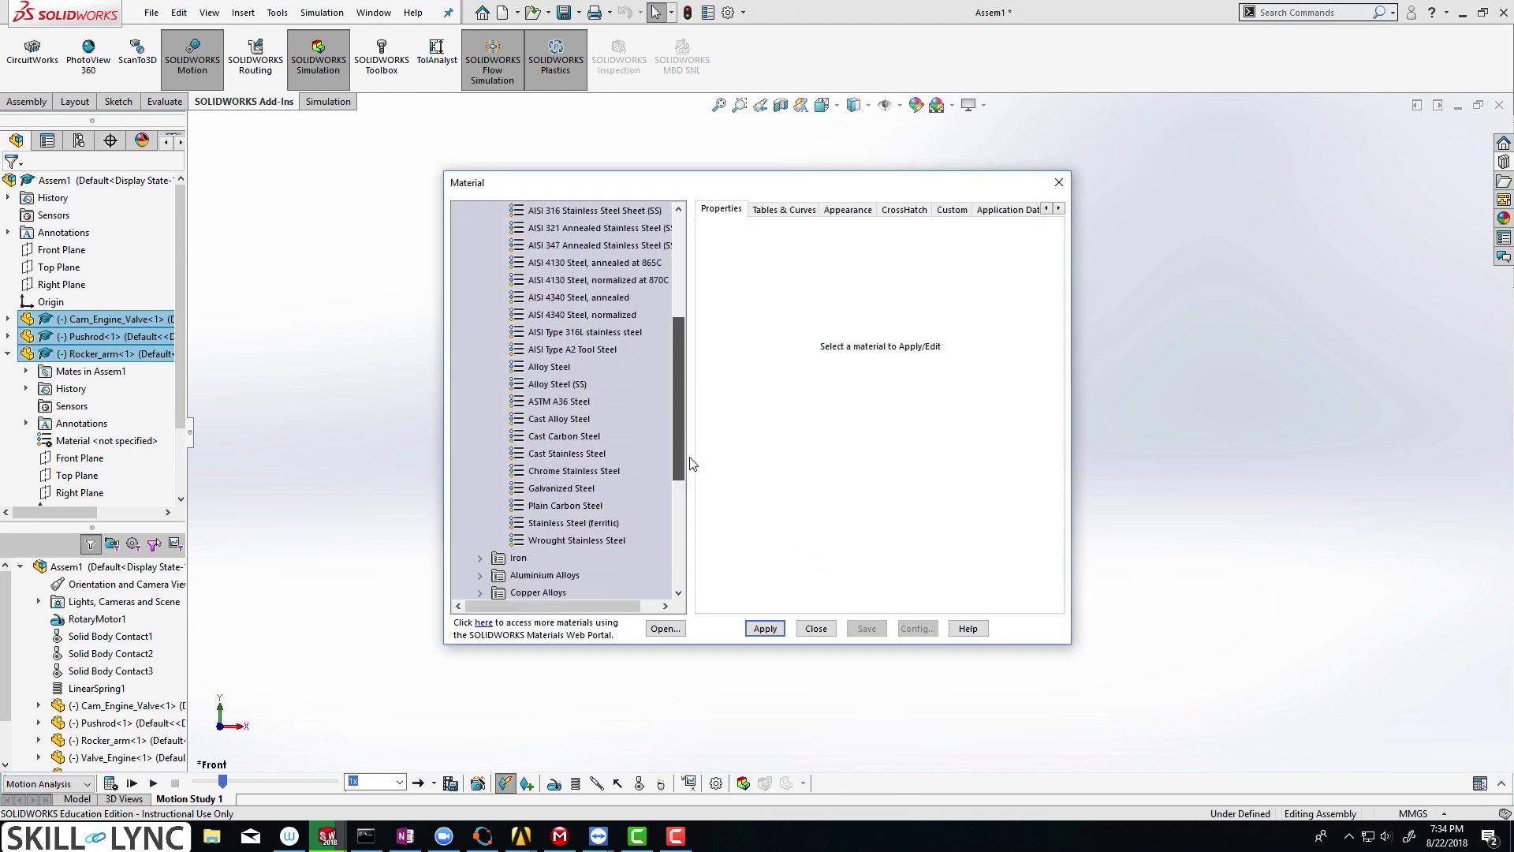
pyautogui.click(554, 506)
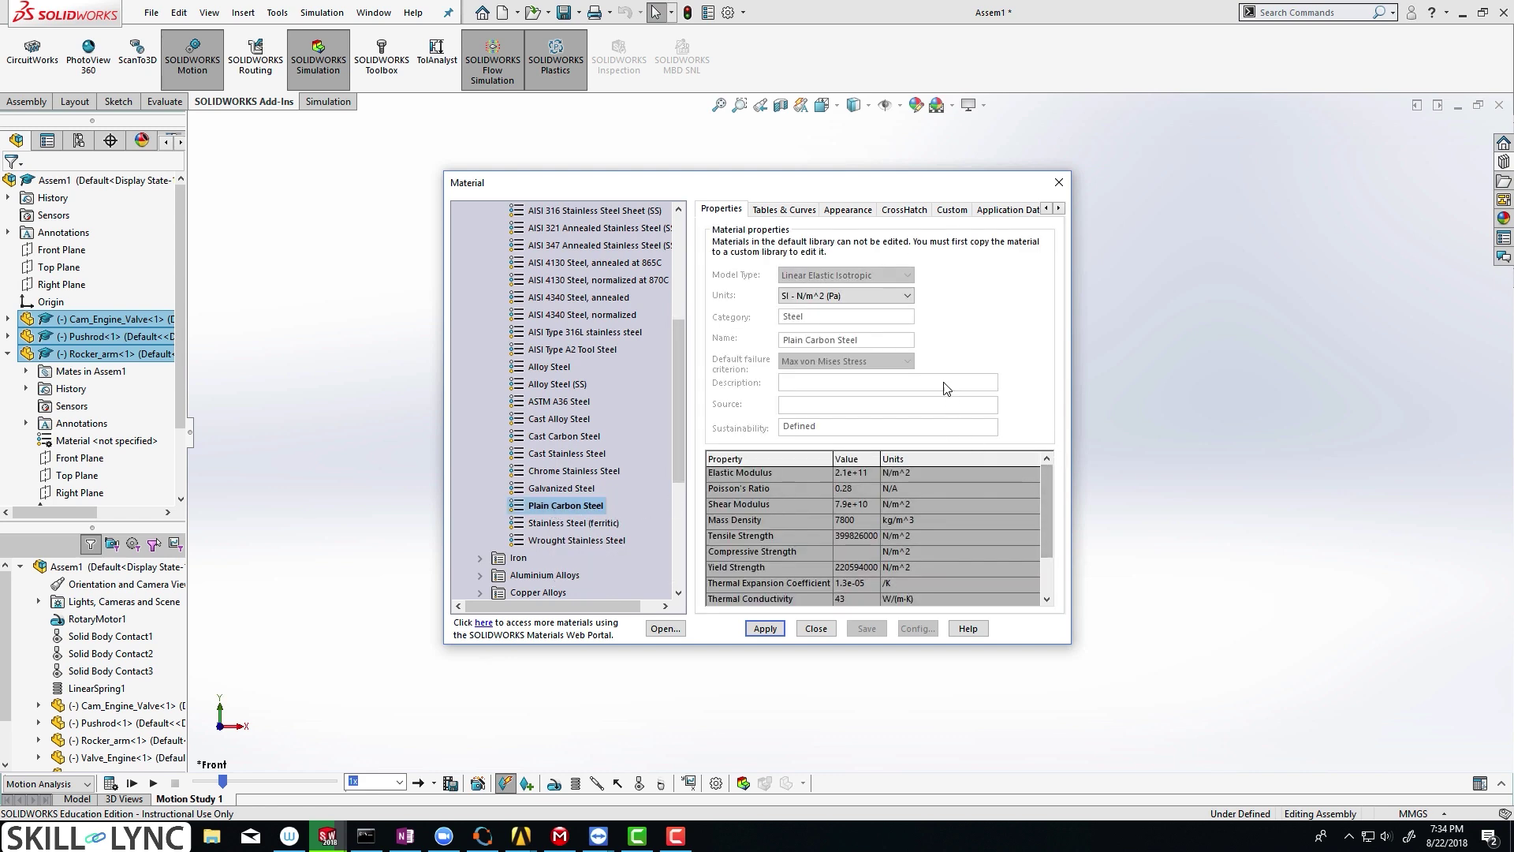
pyautogui.click(907, 296)
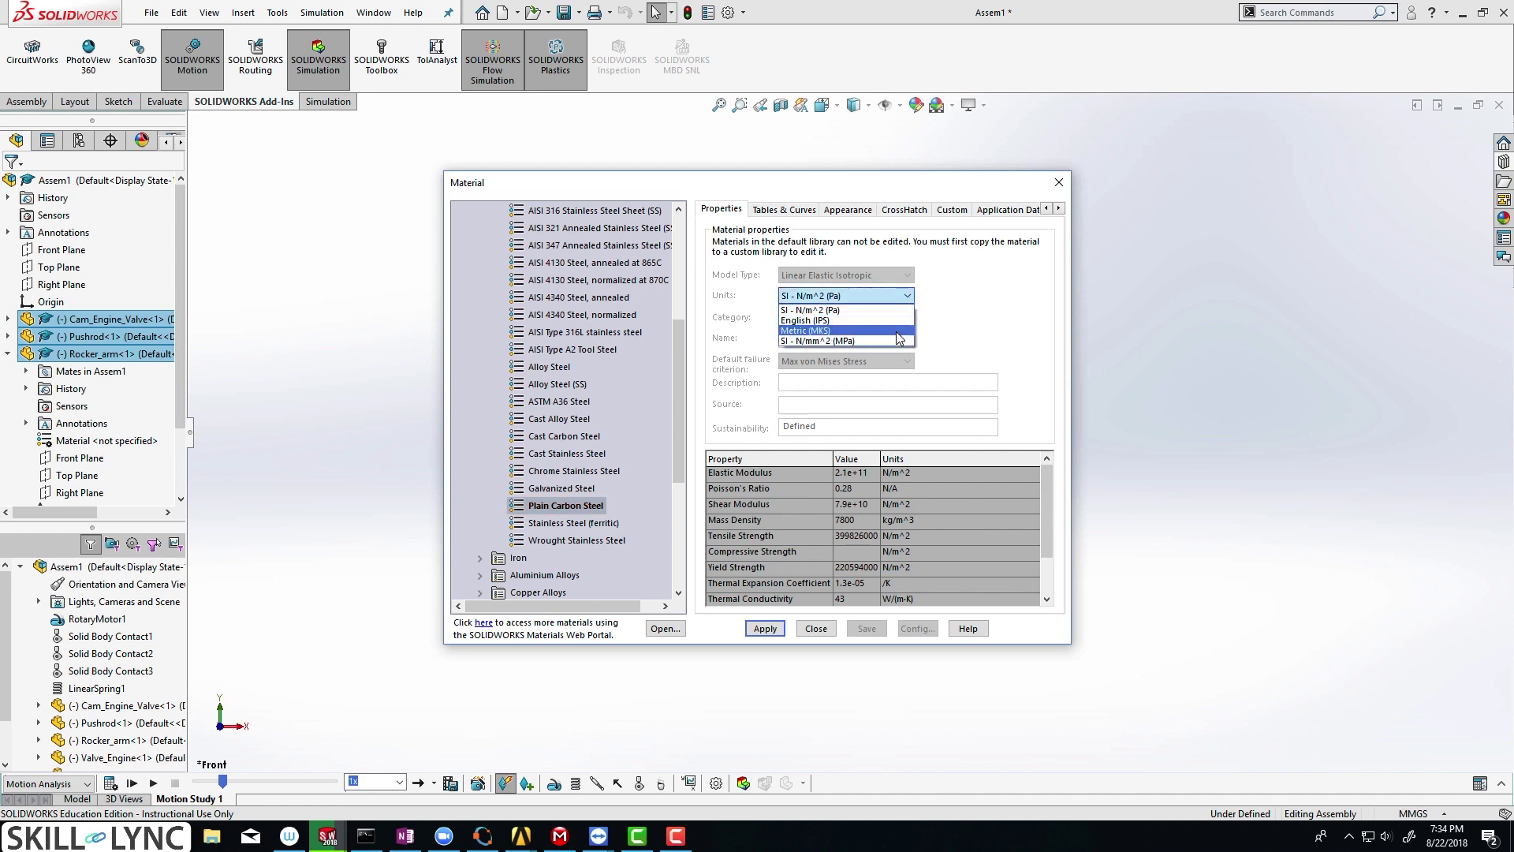
pyautogui.click(1000, 343)
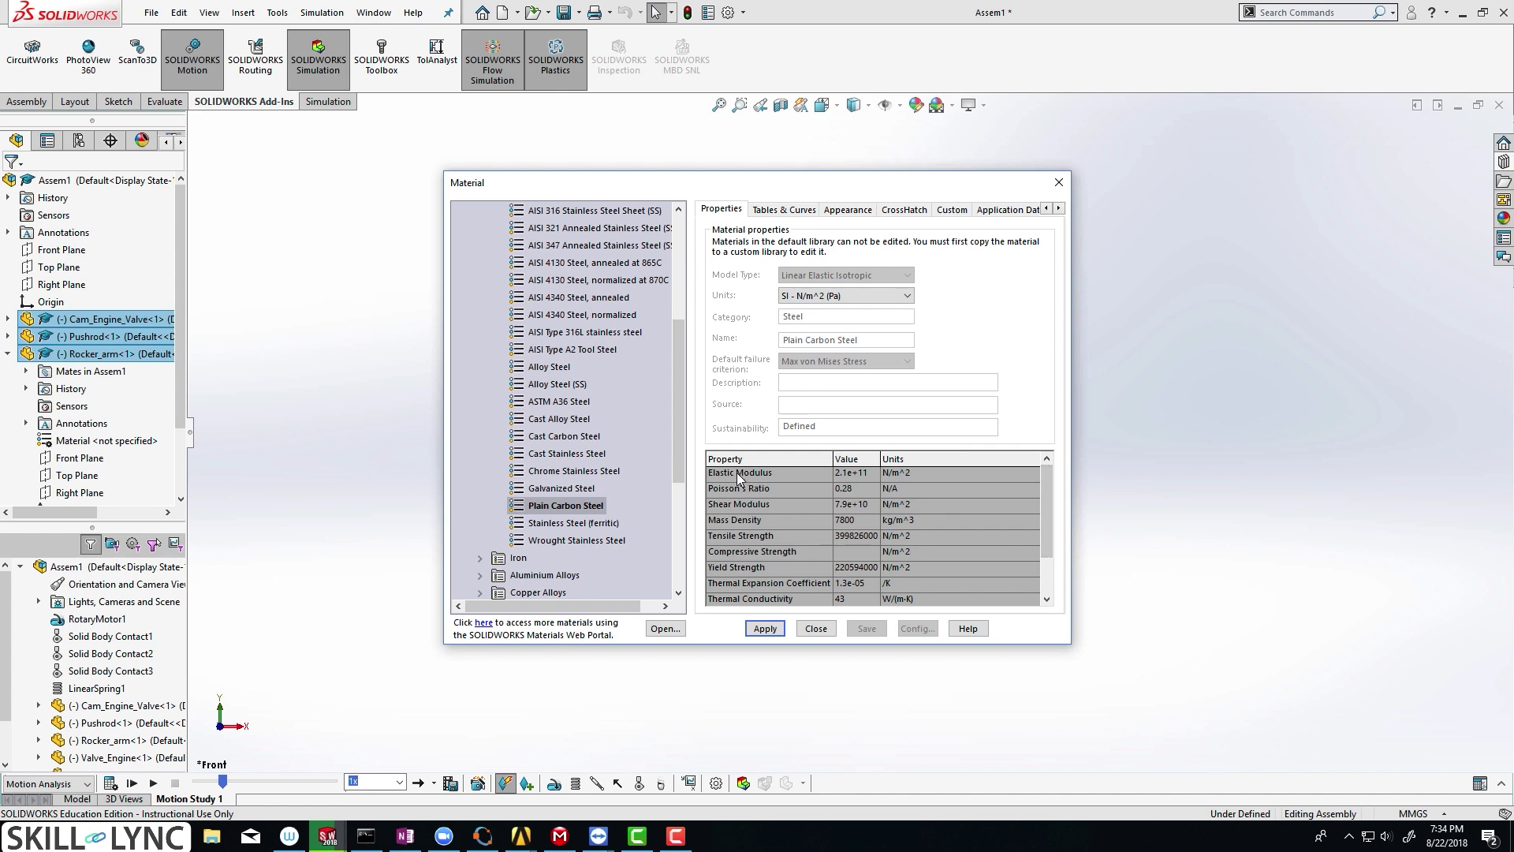
pyautogui.moveTo(1043, 546); pyautogui.dragTo(1048, 532)
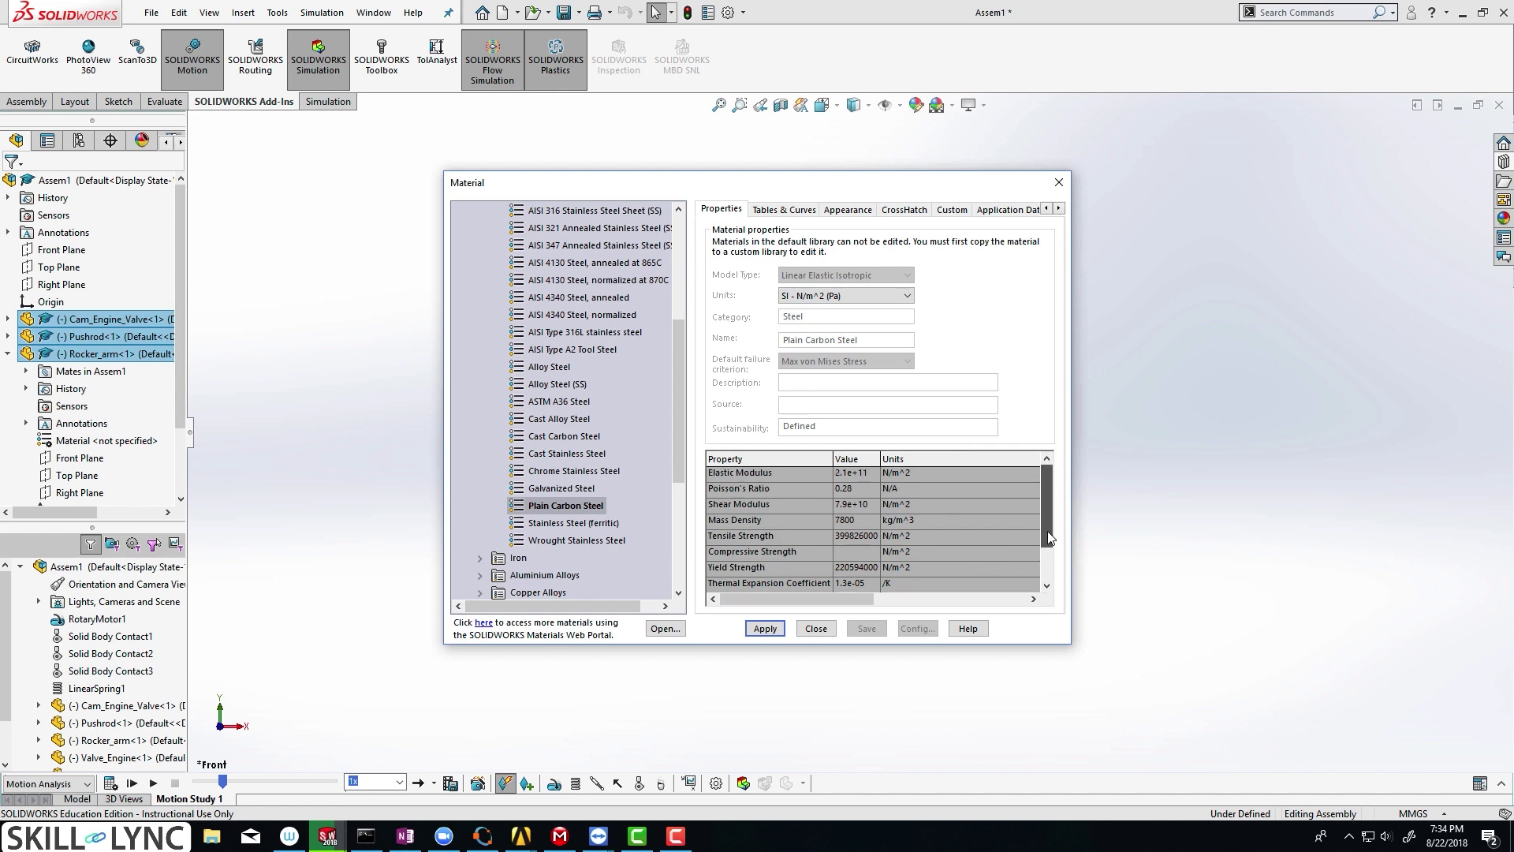
pyautogui.moveTo(1052, 552); pyautogui.dragTo(1054, 599)
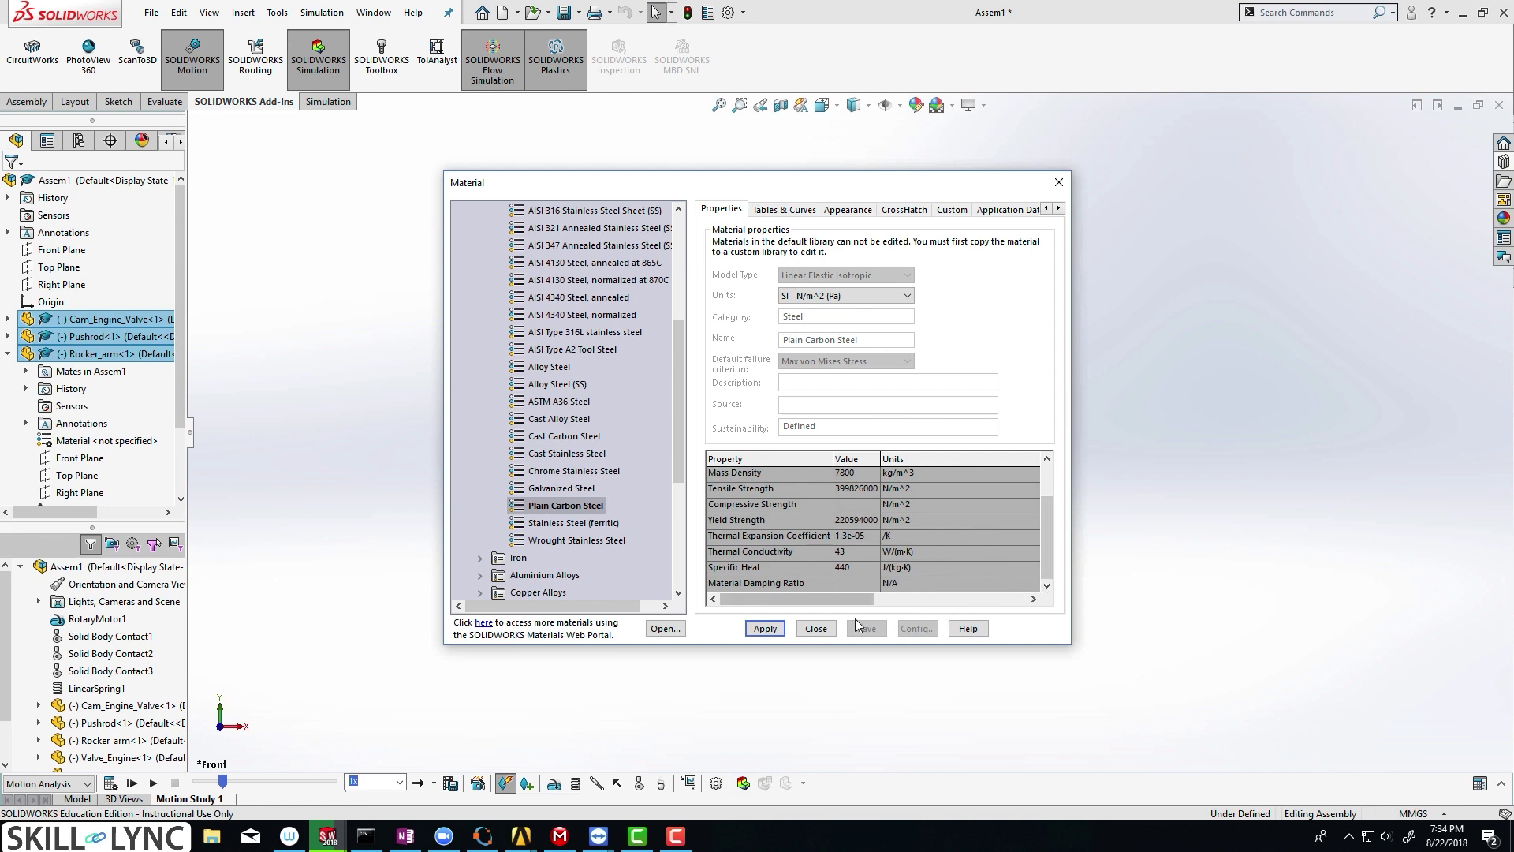
pyautogui.click(765, 630)
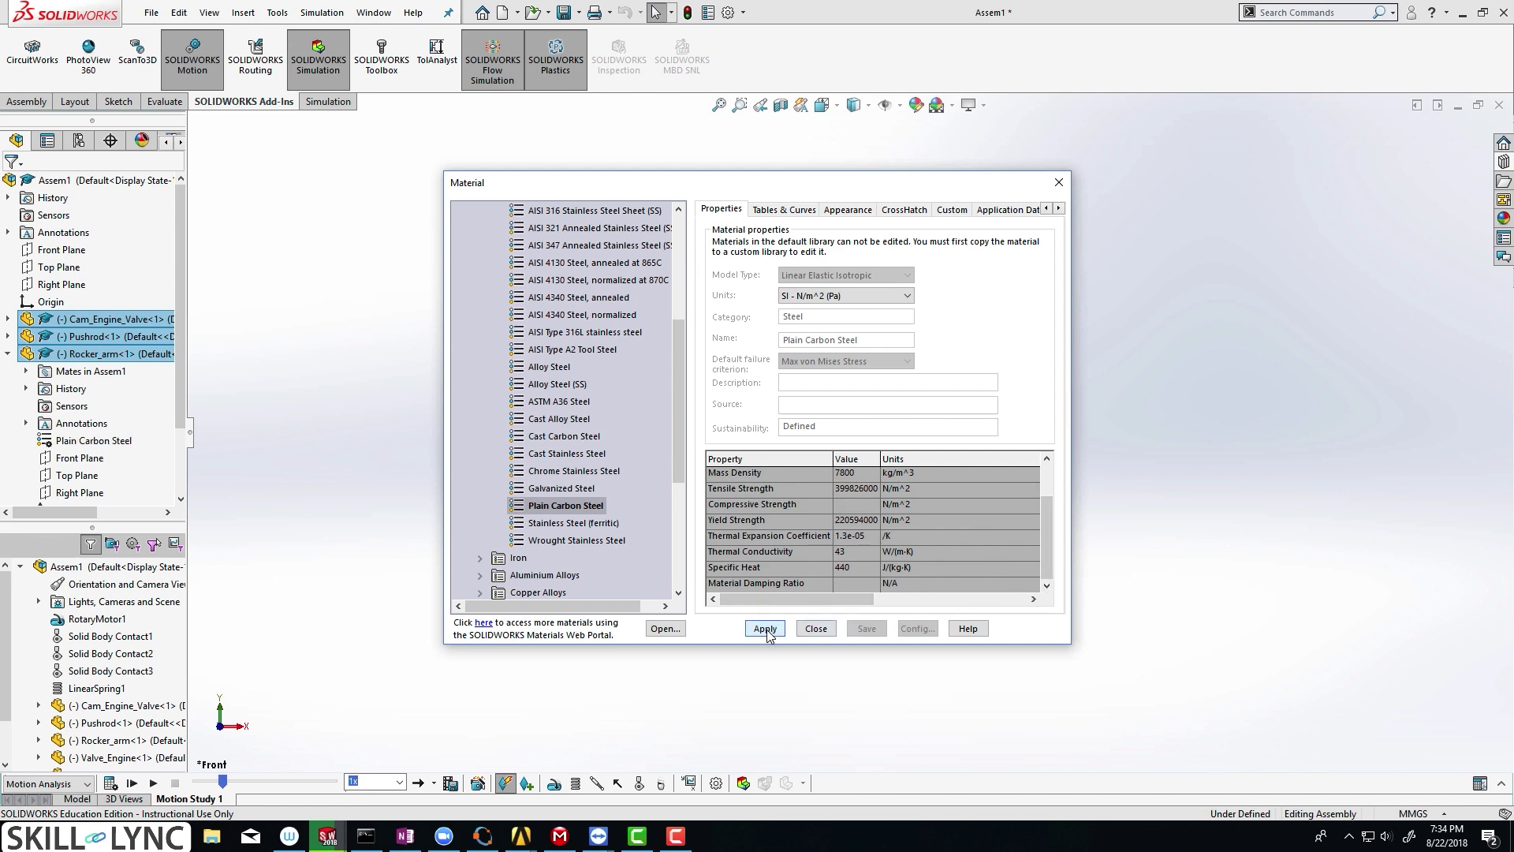
pyautogui.click(816, 630)
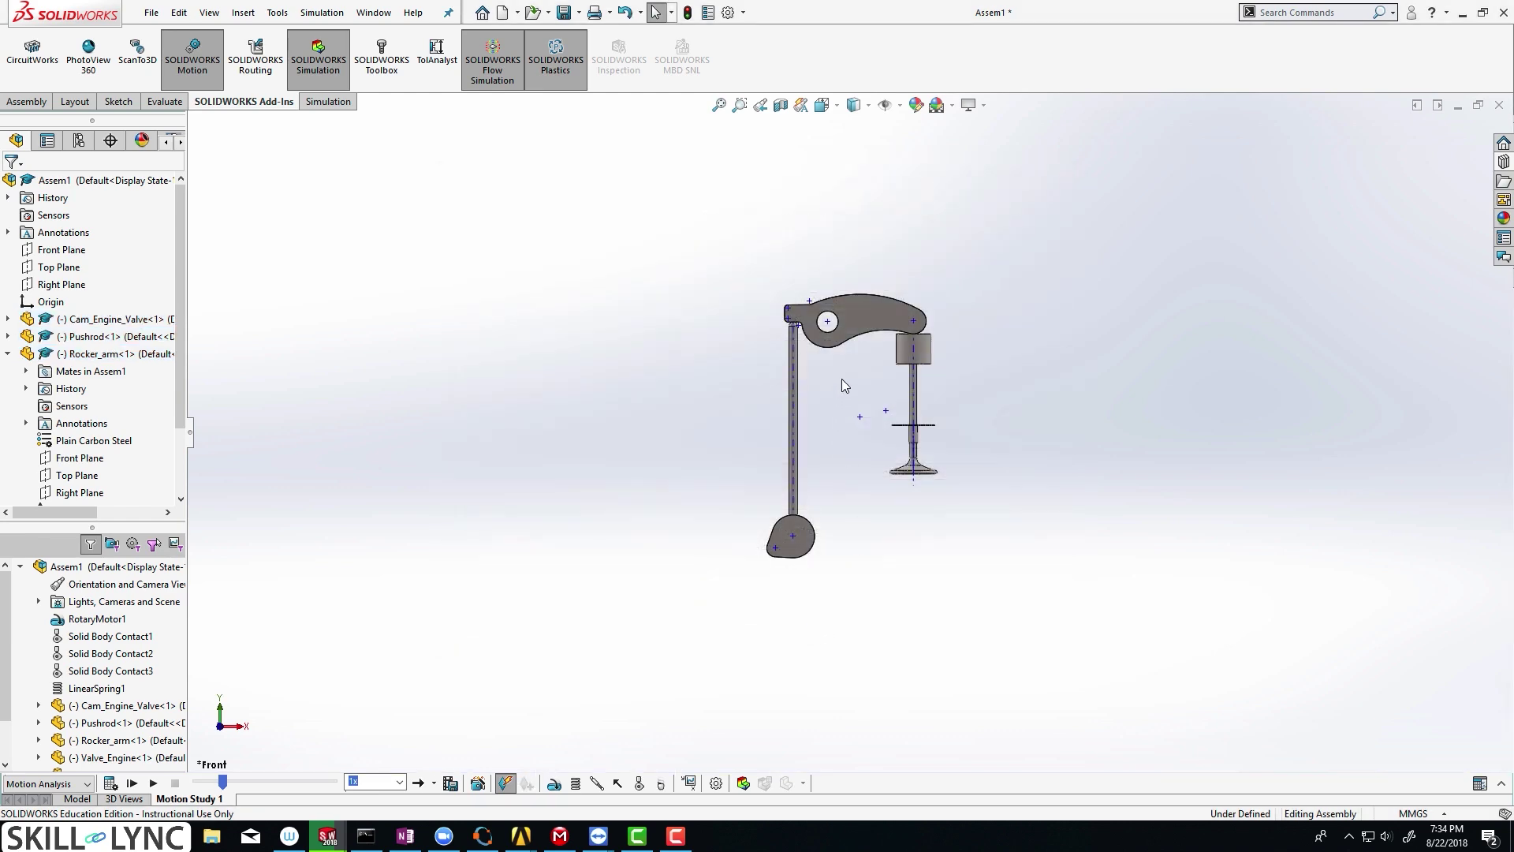
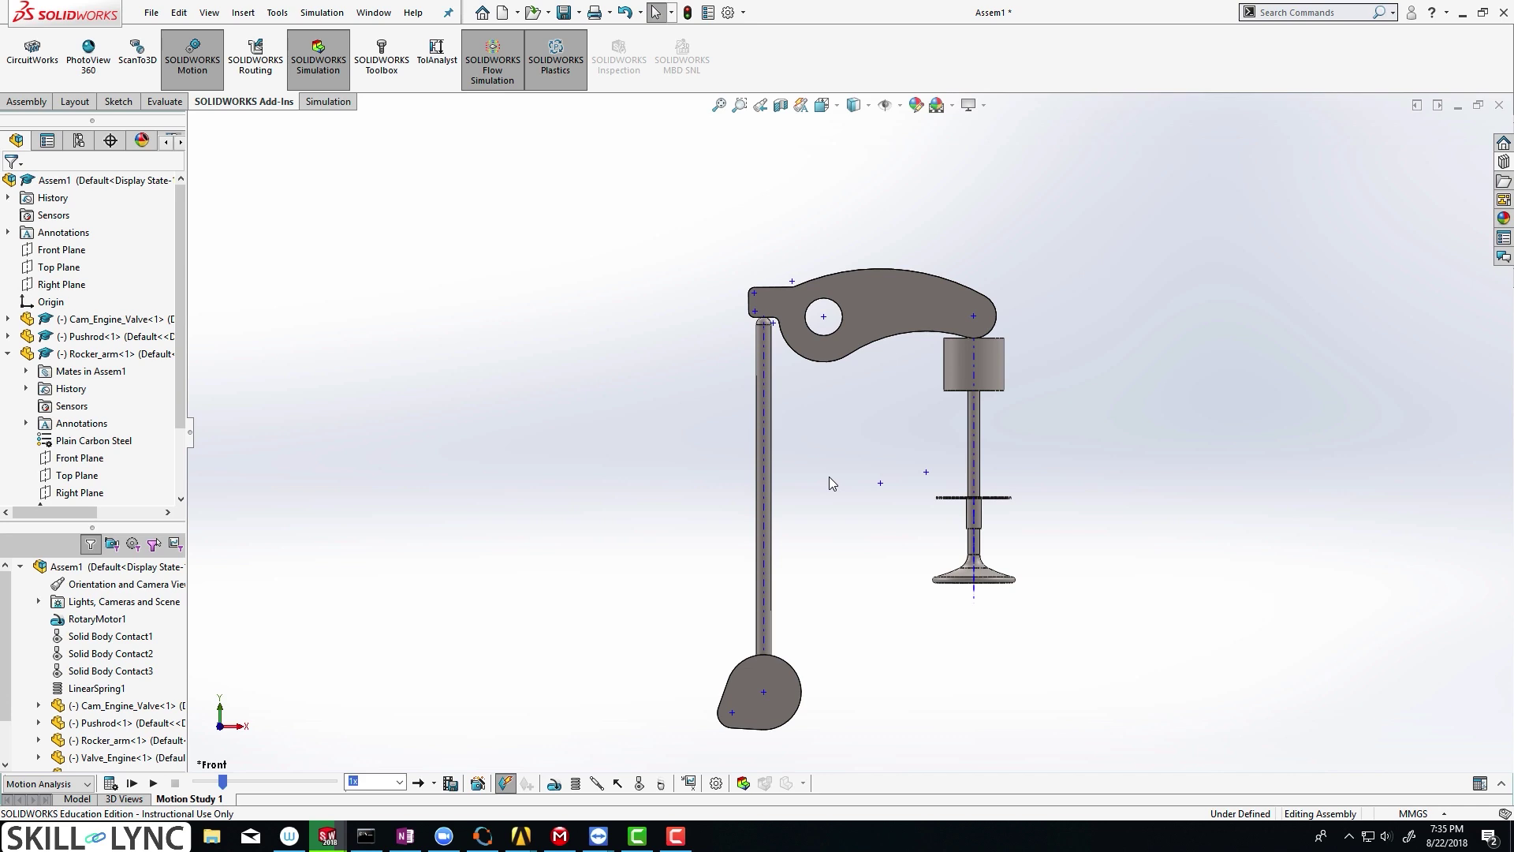
pyautogui.click(715, 783)
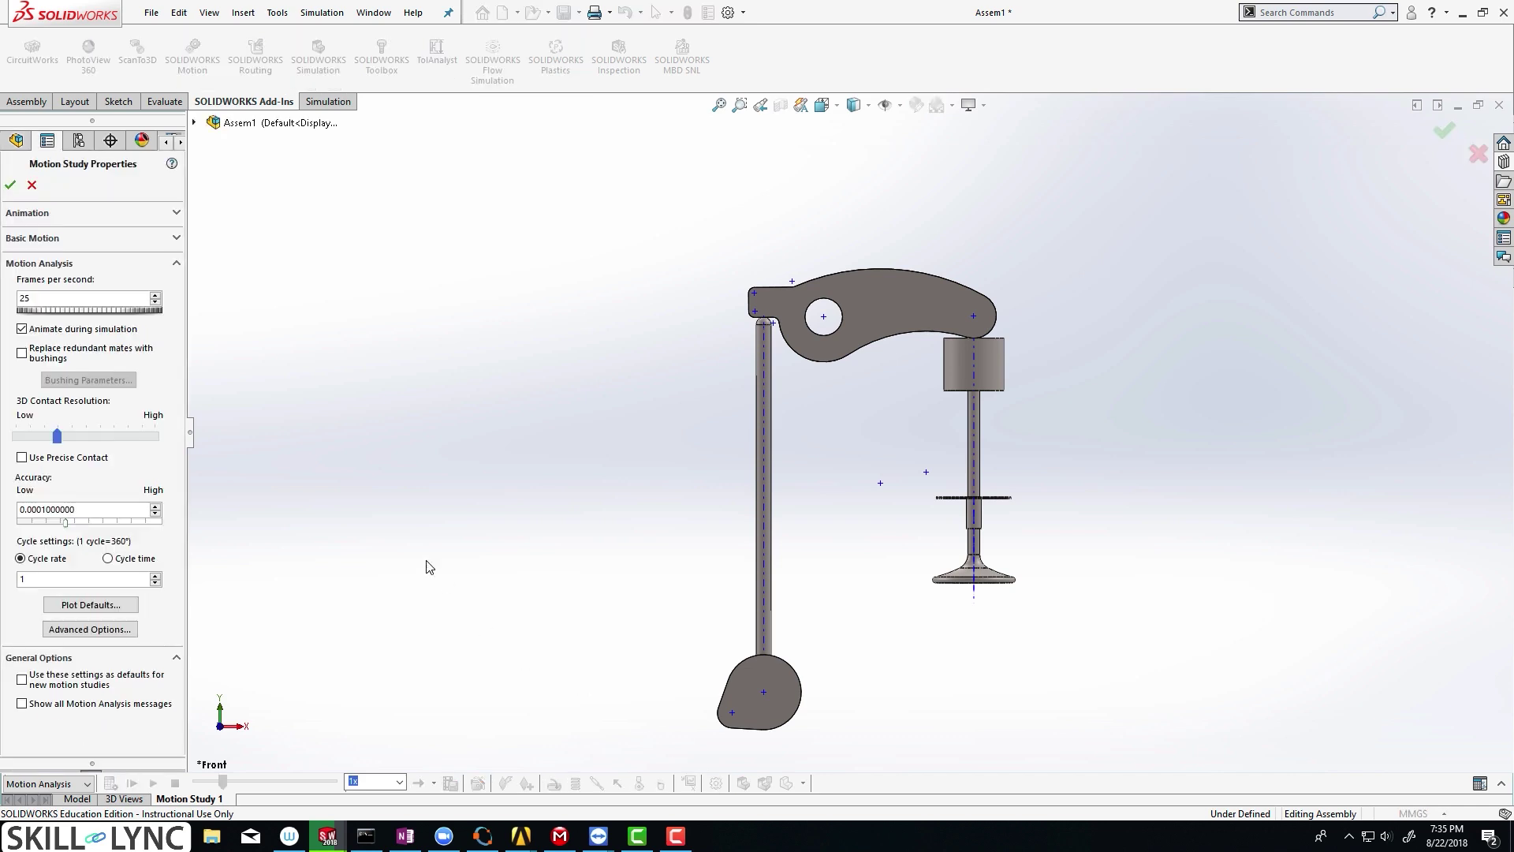
pyautogui.moveTo(55, 301); pyautogui.dragTo(11, 306)
pyautogui.write('7200')
pyautogui.press('Return')
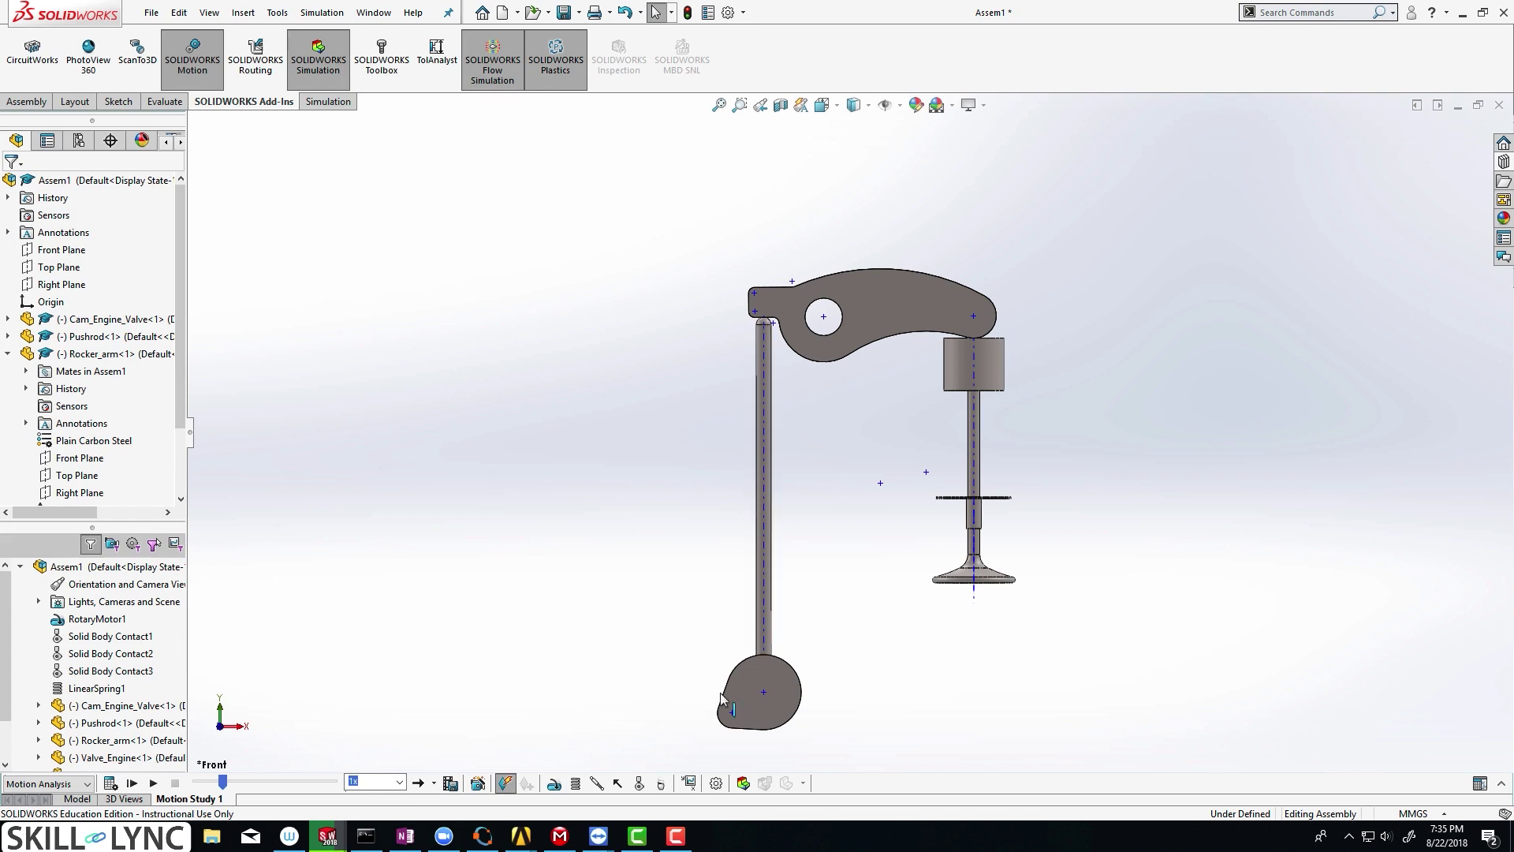
pyautogui.click(690, 783)
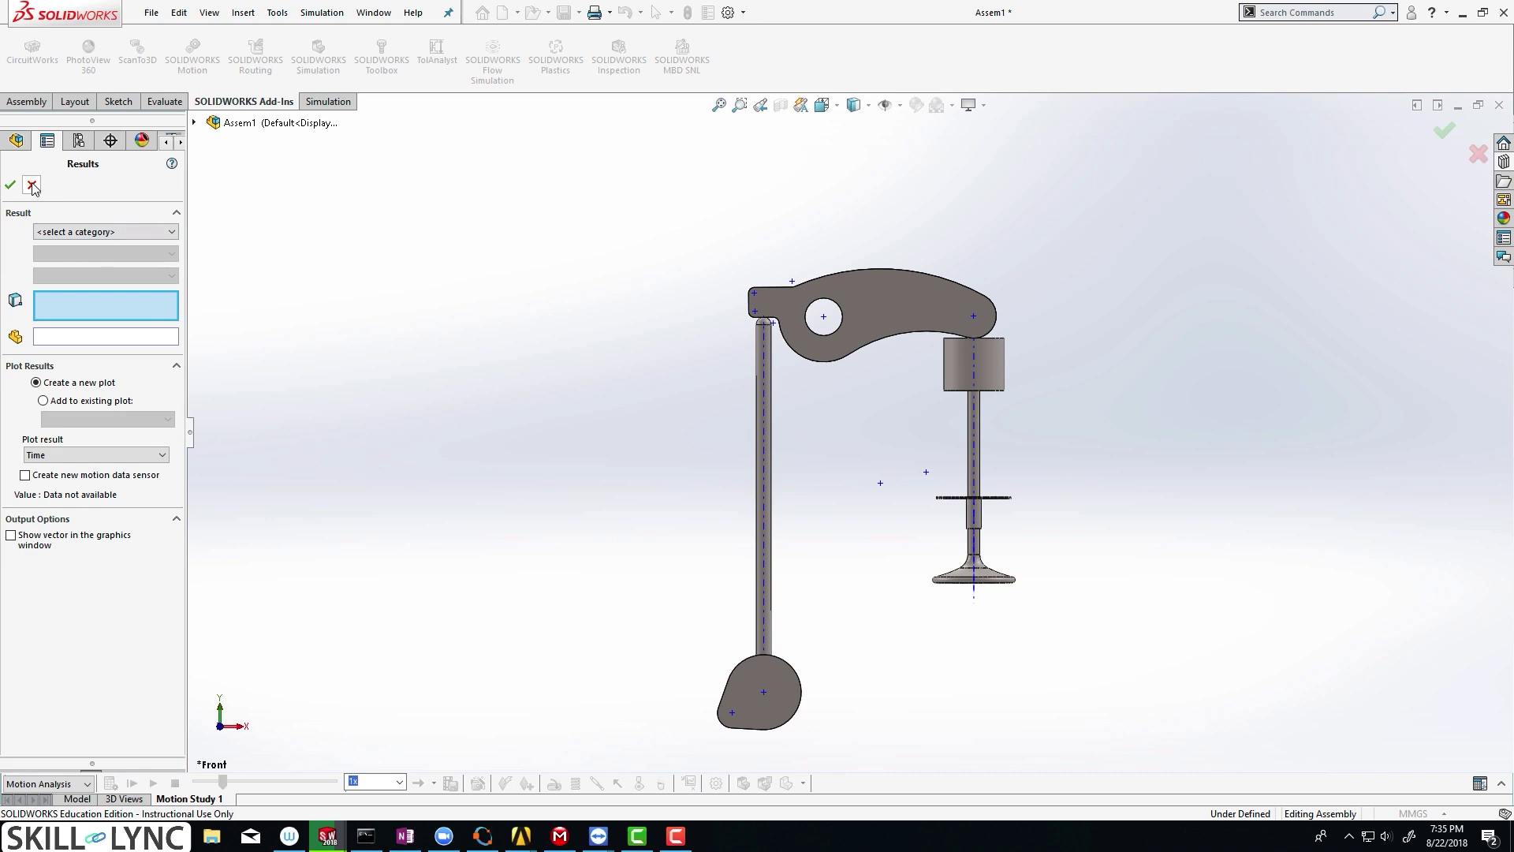
pyautogui.click(32, 185)
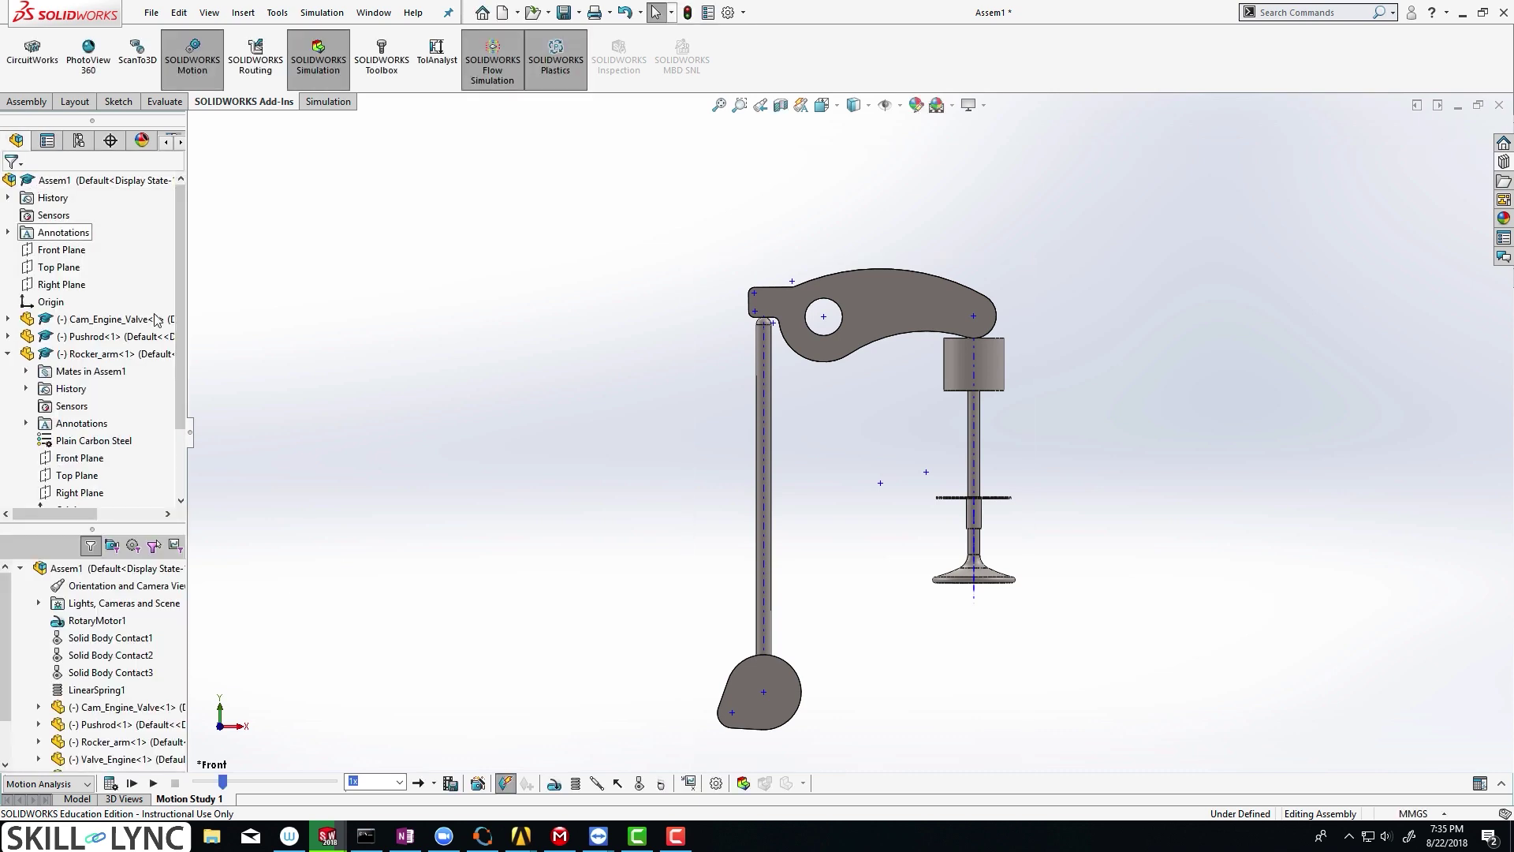
# - Set the motion analysis to 7200 frames per second and enable Use Precise Contact in the study properties
pyautogui.click(716, 783)
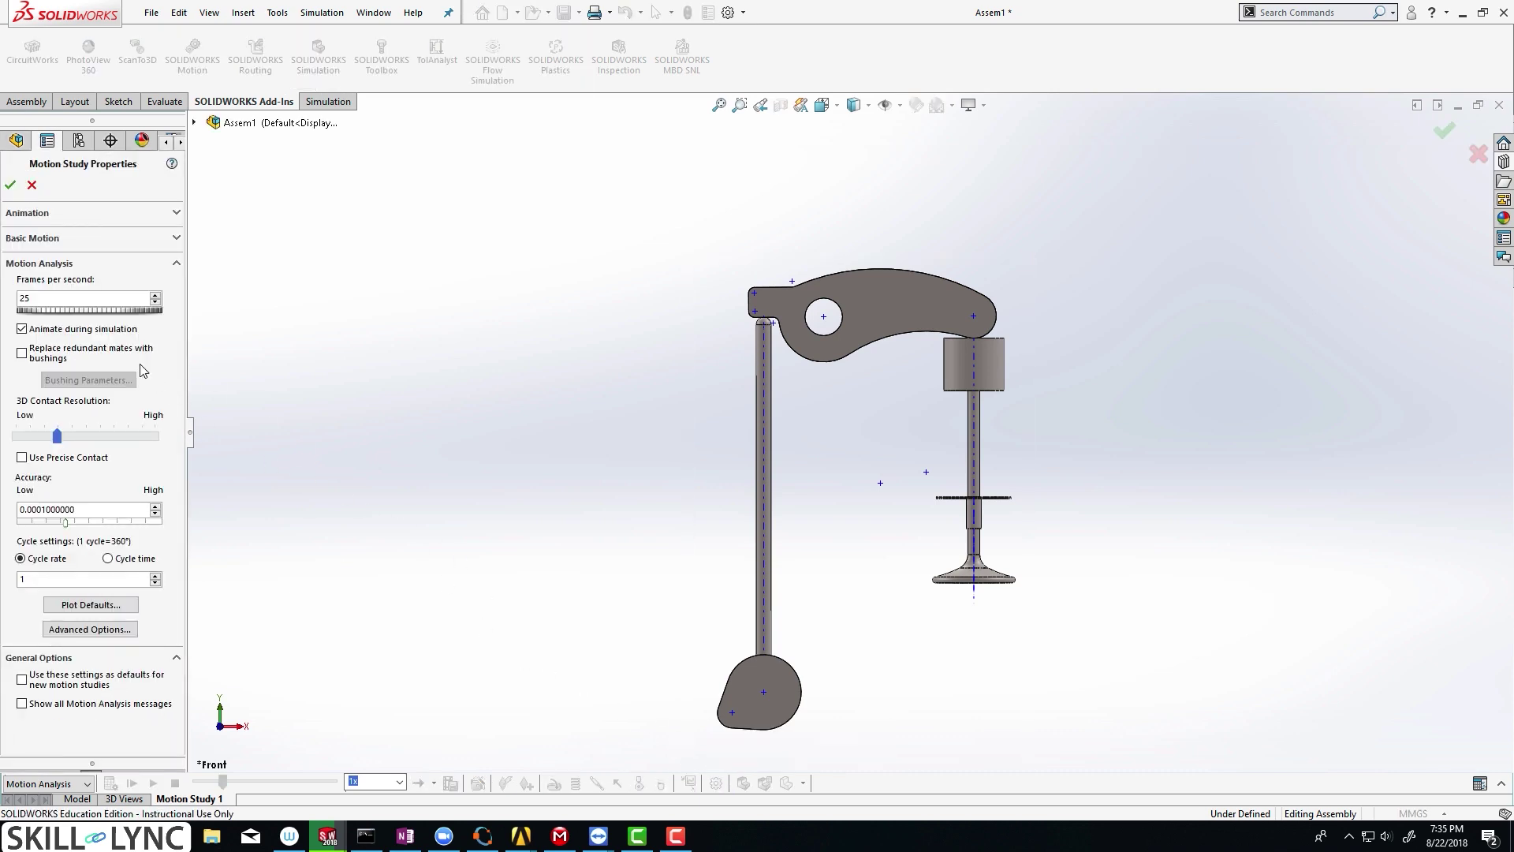
pyautogui.moveTo(63, 301); pyautogui.dragTo(11, 307)
pyautogui.write('7200')
pyautogui.click(22, 457)
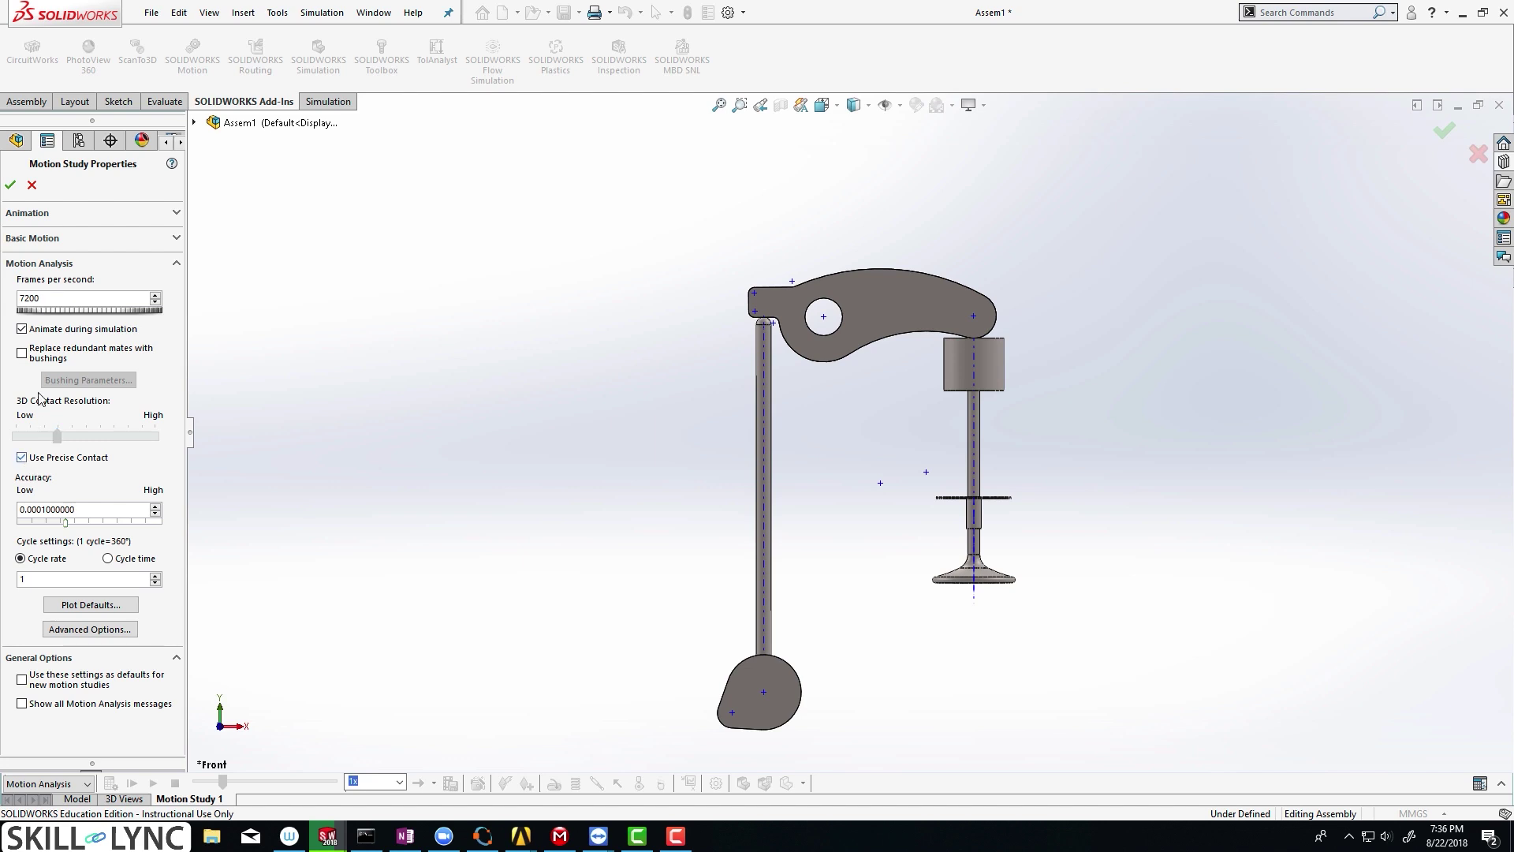
pyautogui.click(11, 186)
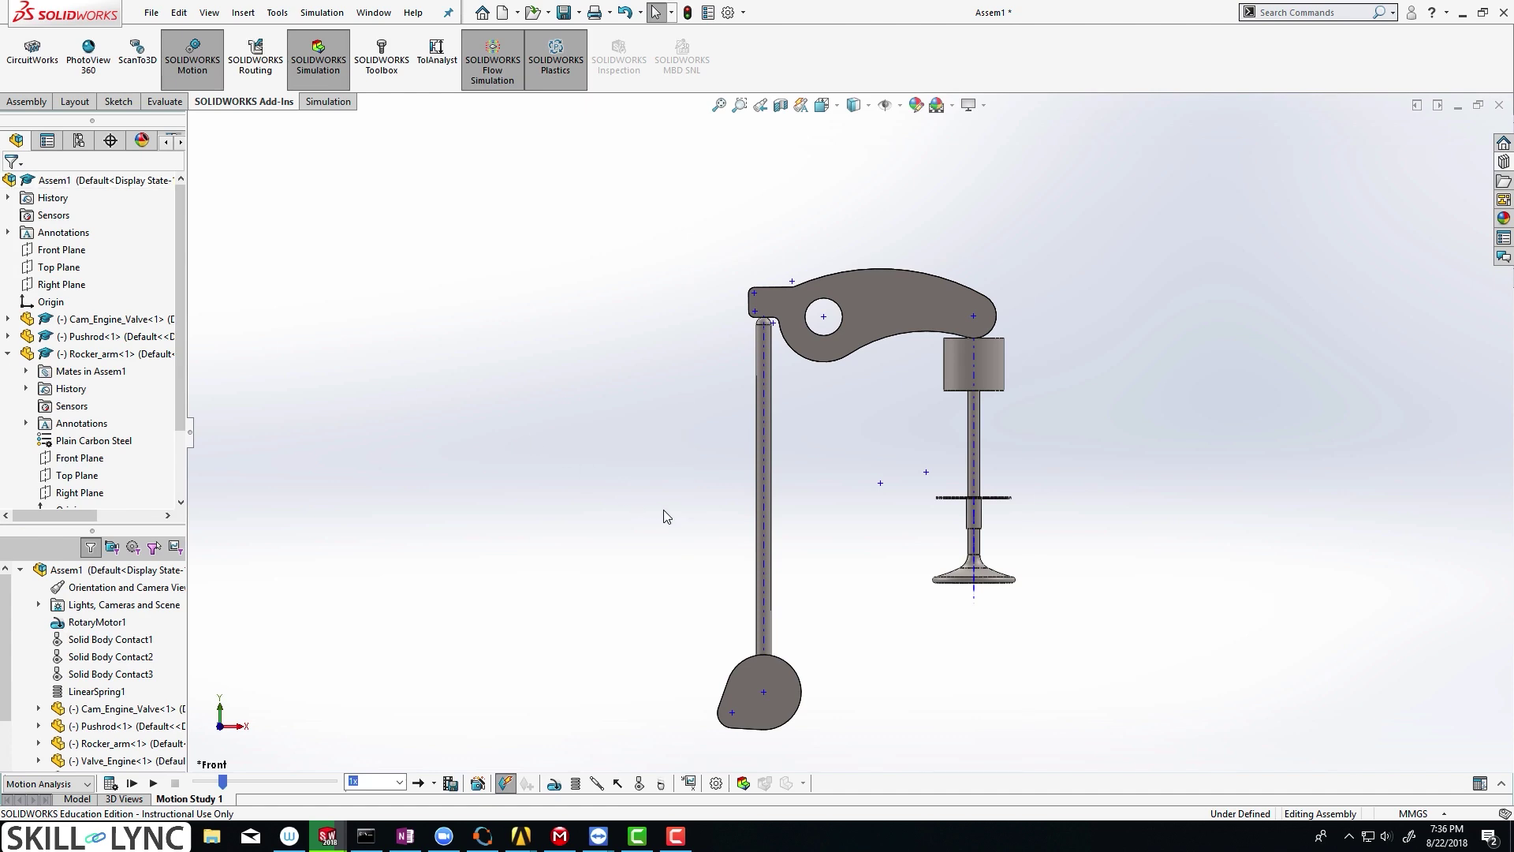
# - Shorten the motion study by setting the assembly's end key point time to about 0.2 seconds
pyautogui.press('f')
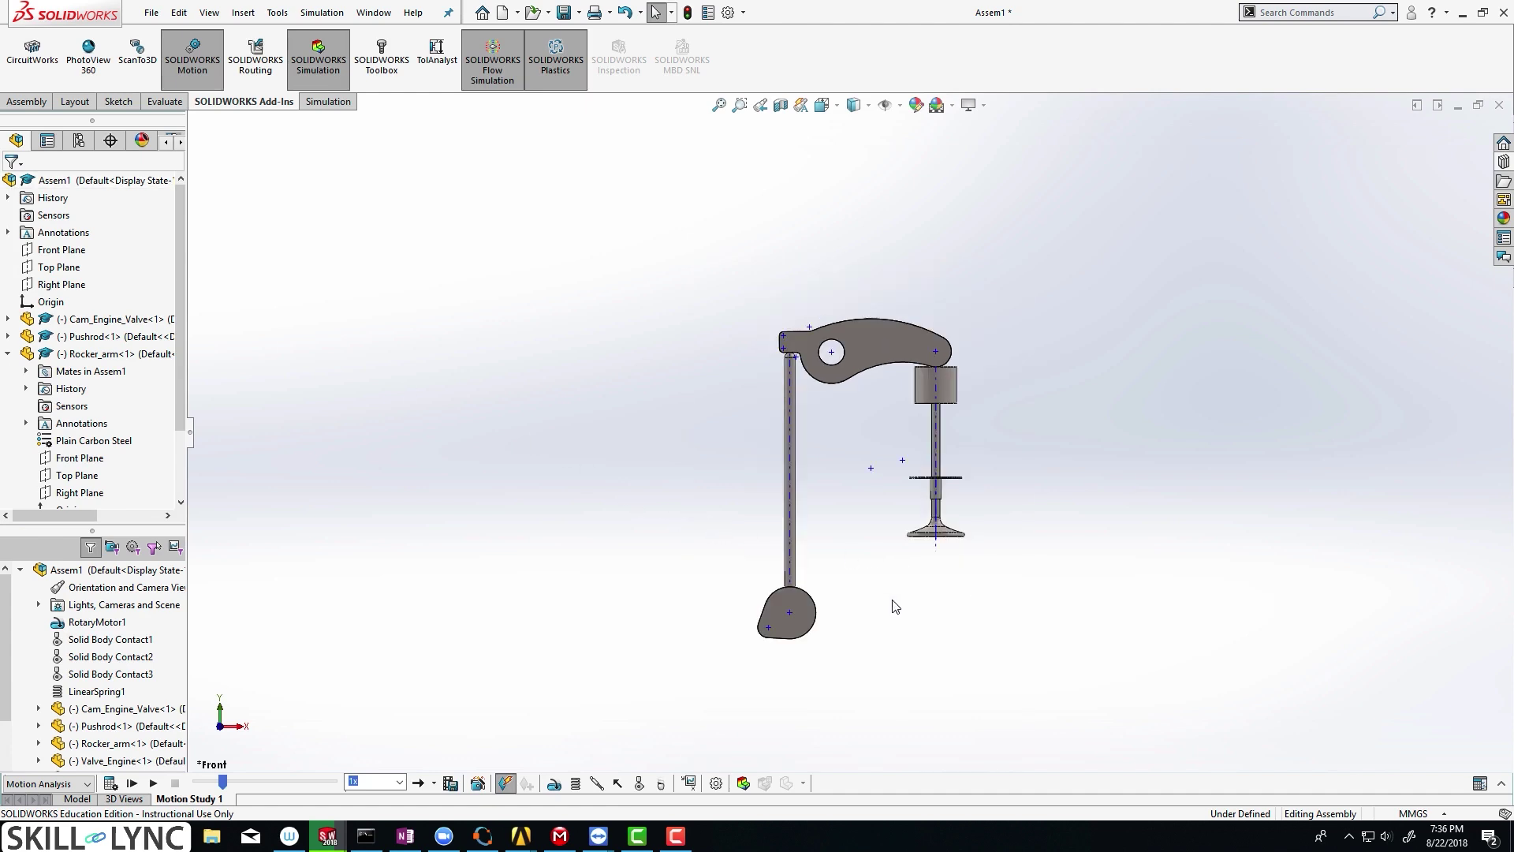
pyautogui.click(1501, 783)
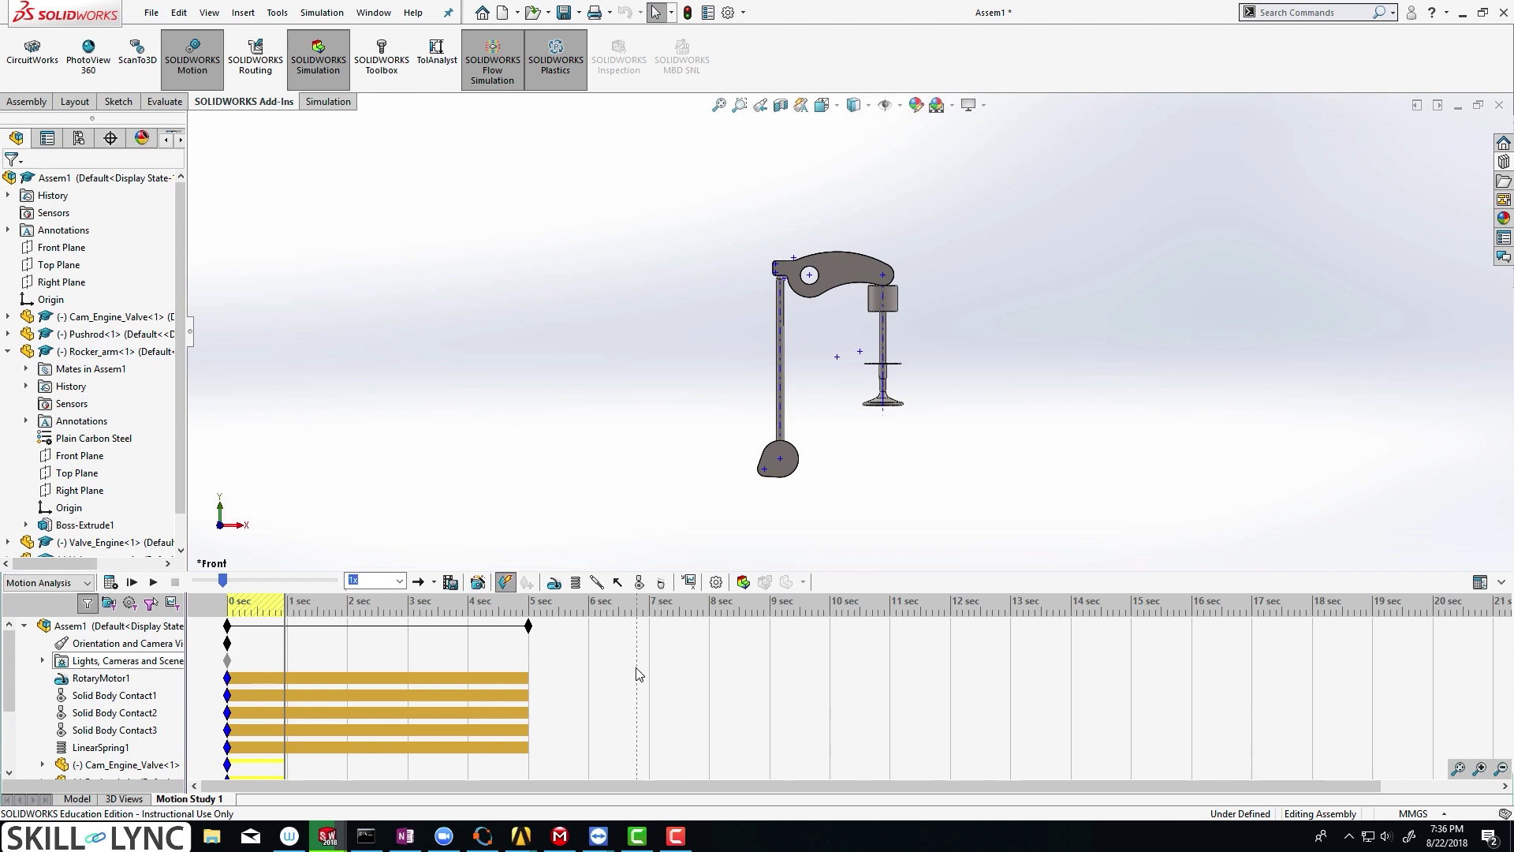
pyautogui.rightClick(529, 628)
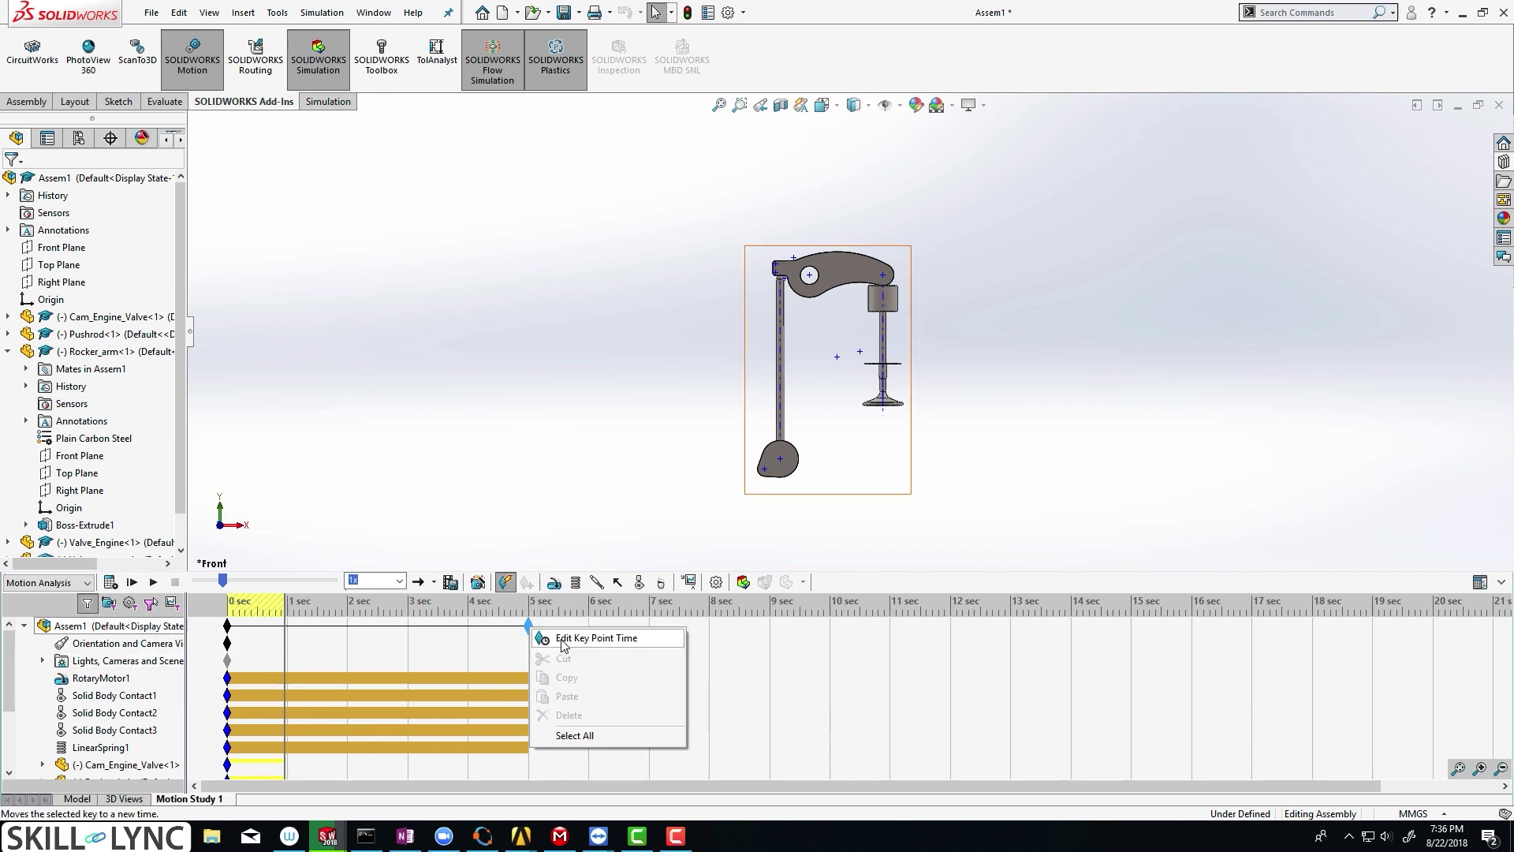
pyautogui.click(562, 640)
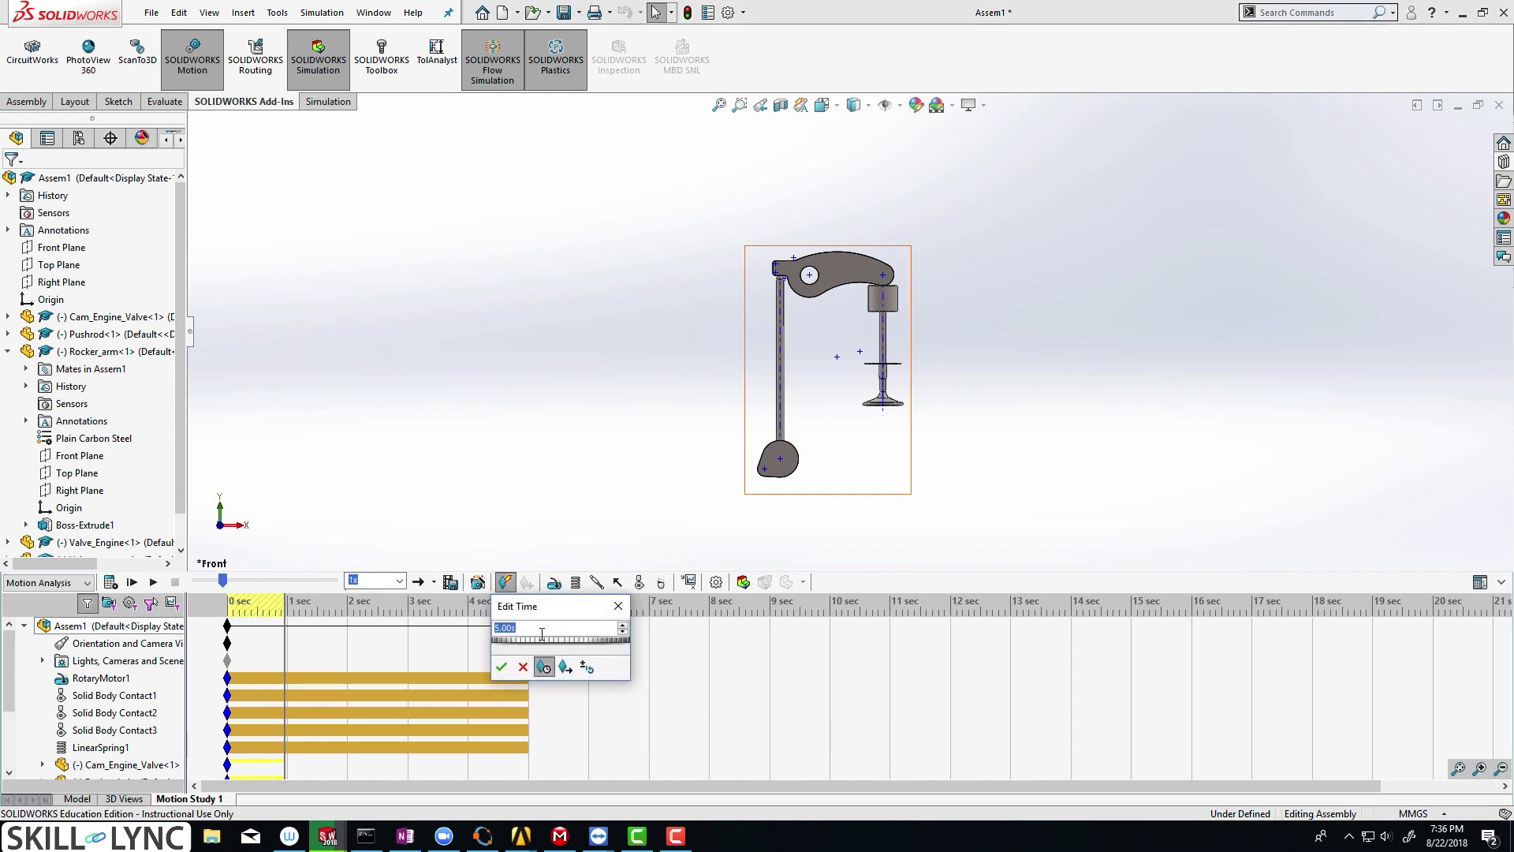
pyautogui.write('0')
pyautogui.click(501, 668)
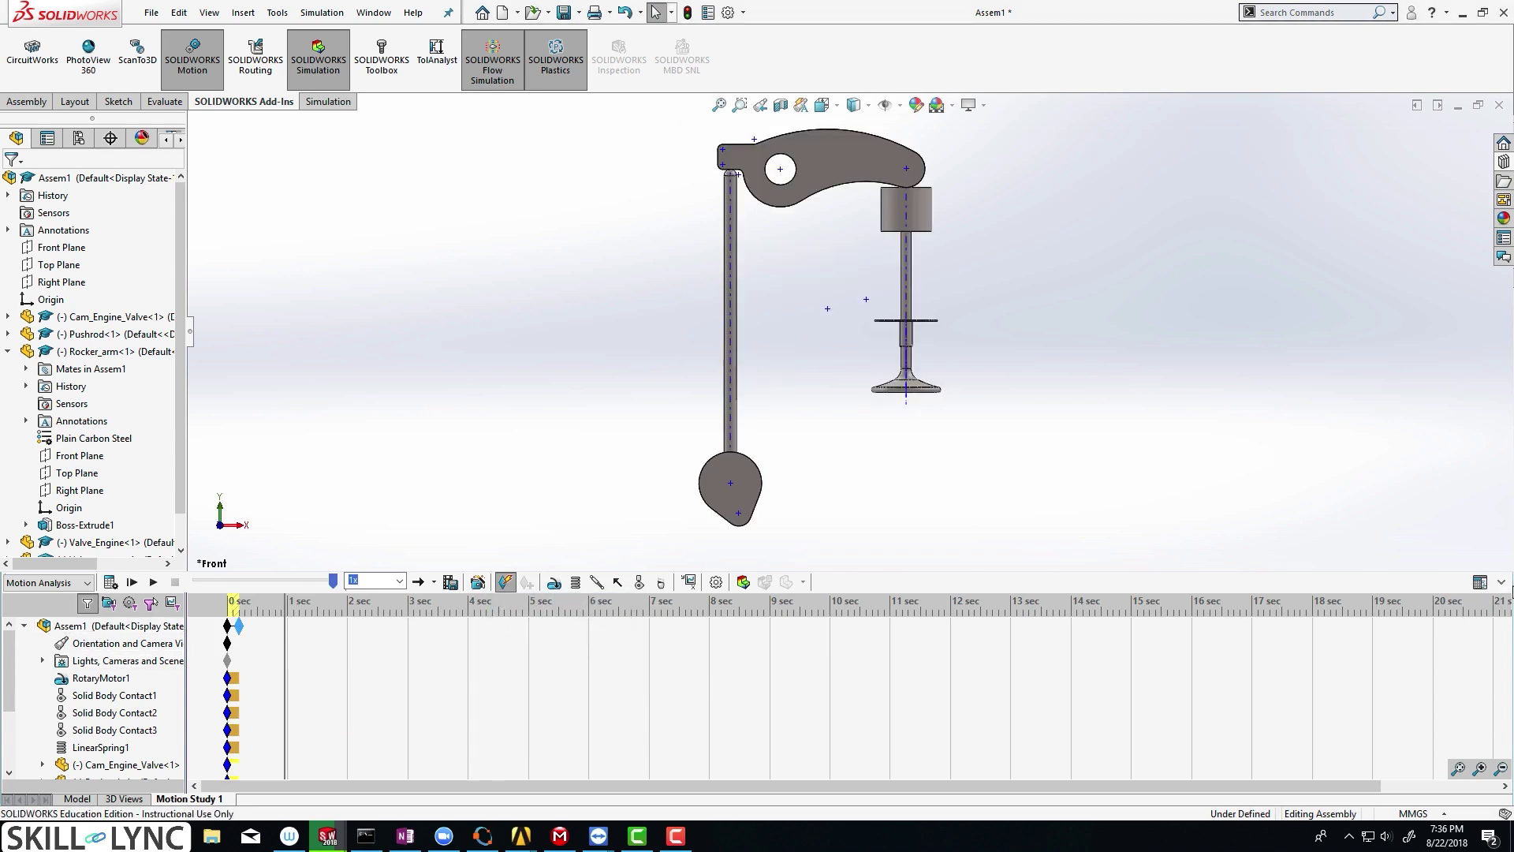
# - Run the shortened motion study and accept the playback adjustment to 5 seconds
pyautogui.click(1501, 582)
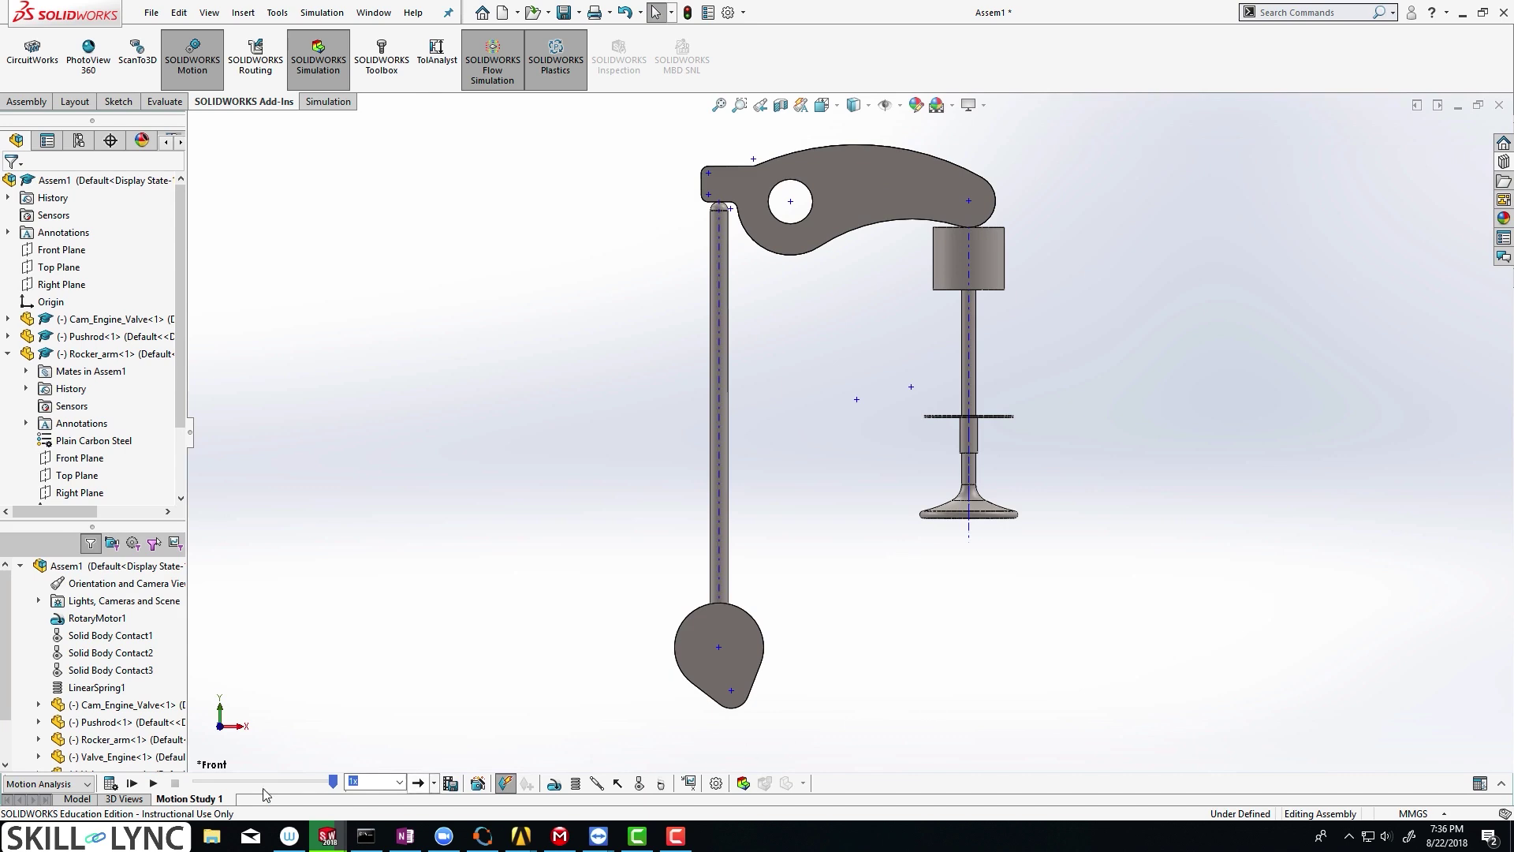
pyautogui.click(154, 783)
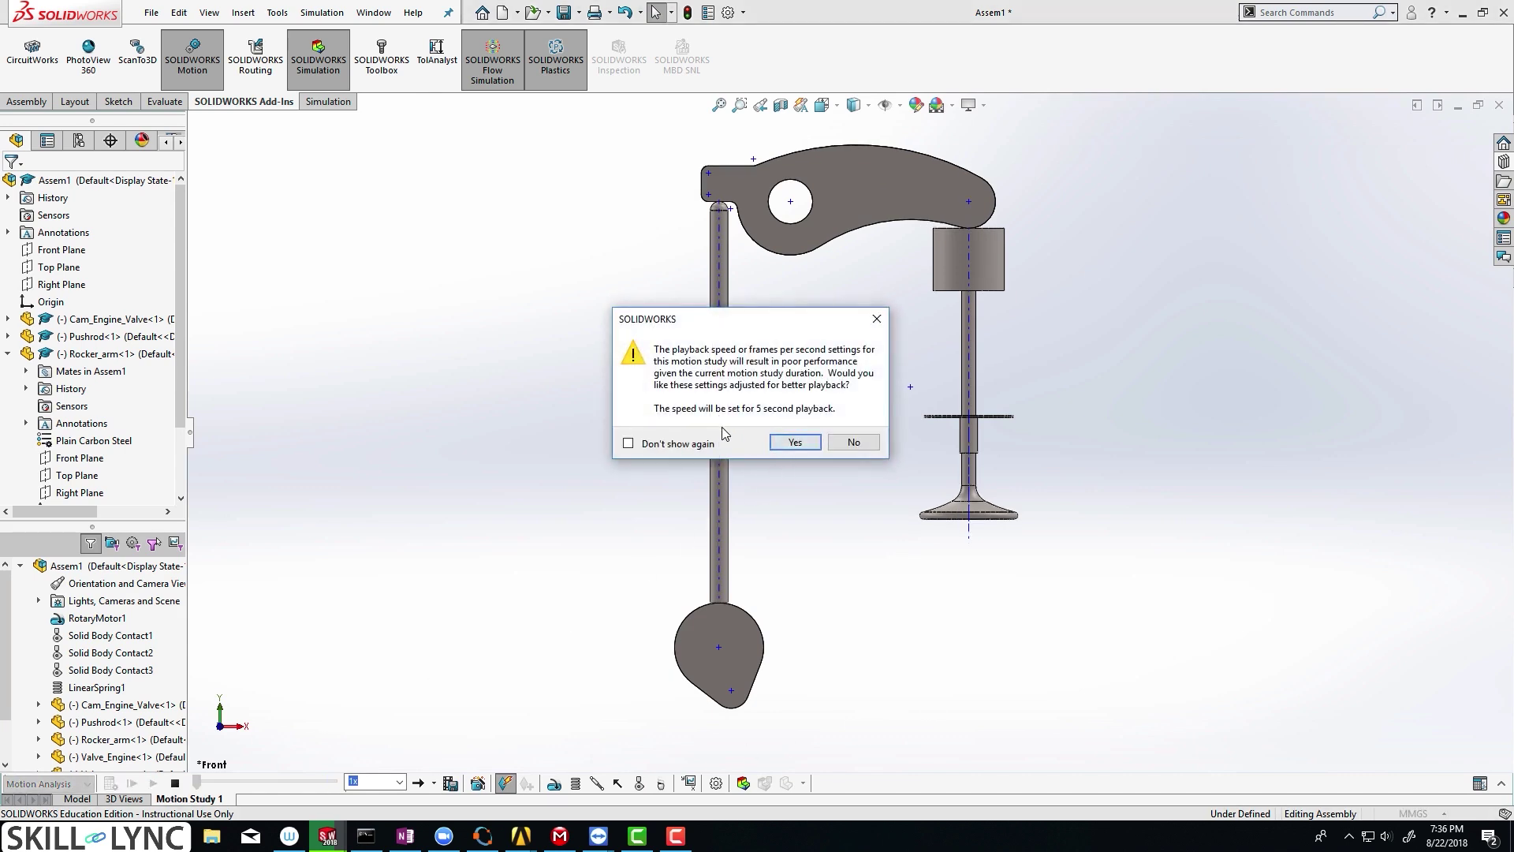
pyautogui.click(797, 442)
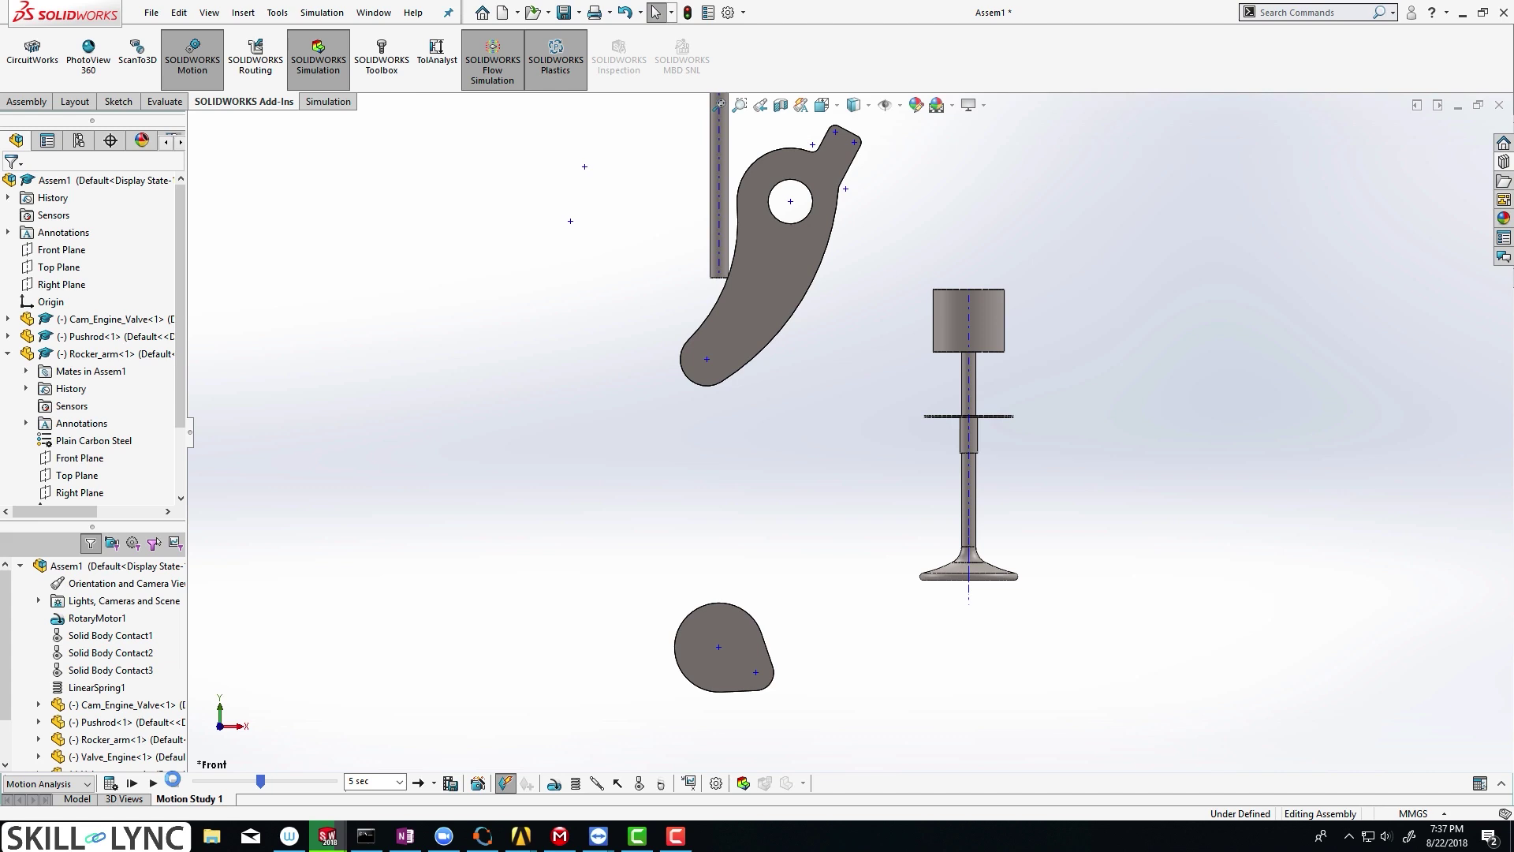
# - Set the valve's linear spring constant to 10 N/mm and run the motion study again
pyautogui.rightClick(116, 690)
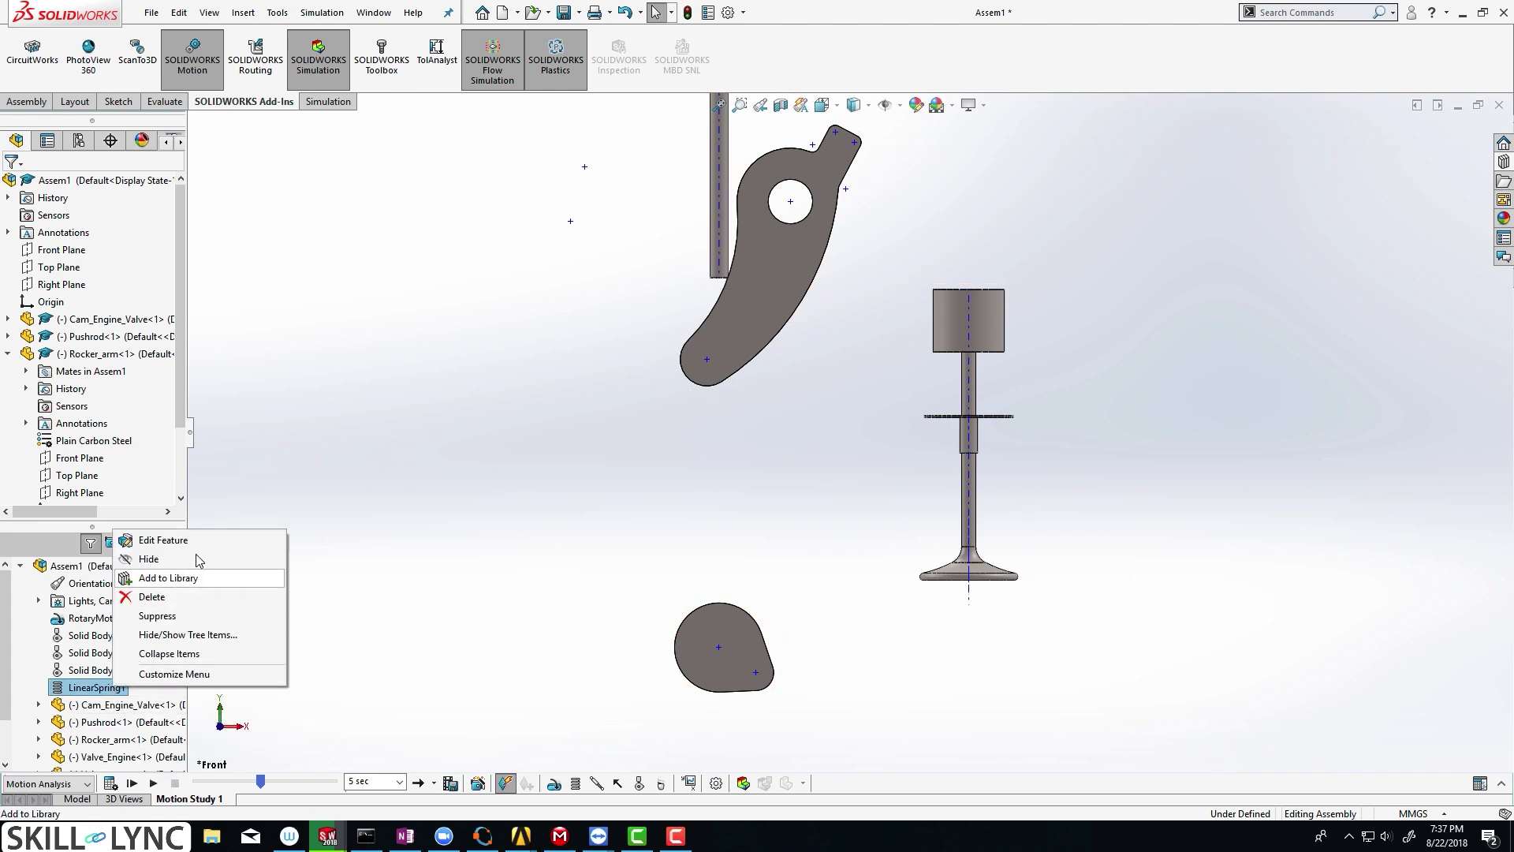
pyautogui.click(162, 540)
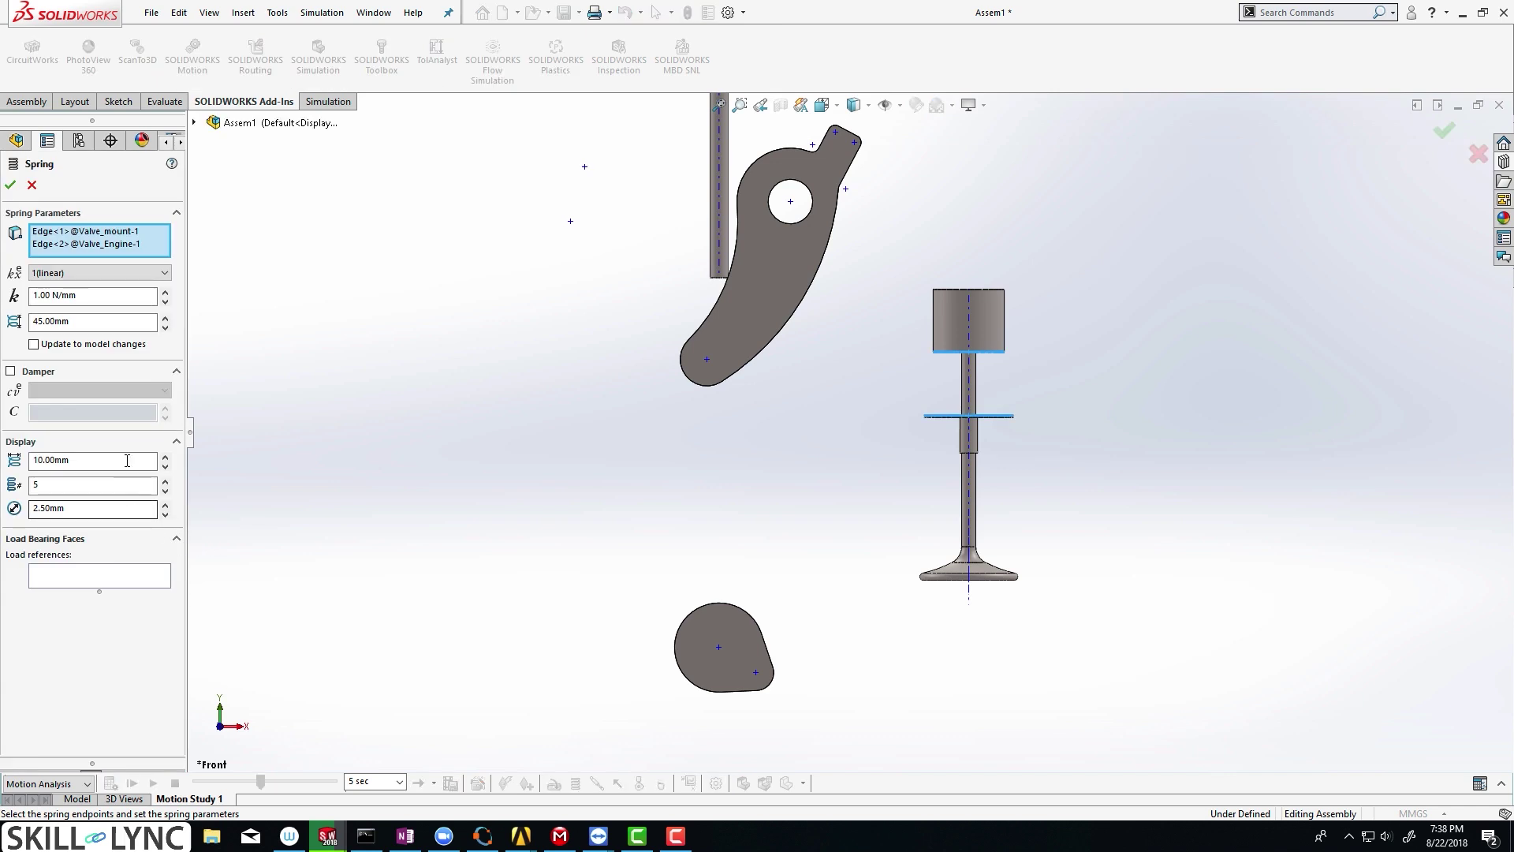
pyautogui.moveTo(84, 296); pyautogui.dragTo(29, 296)
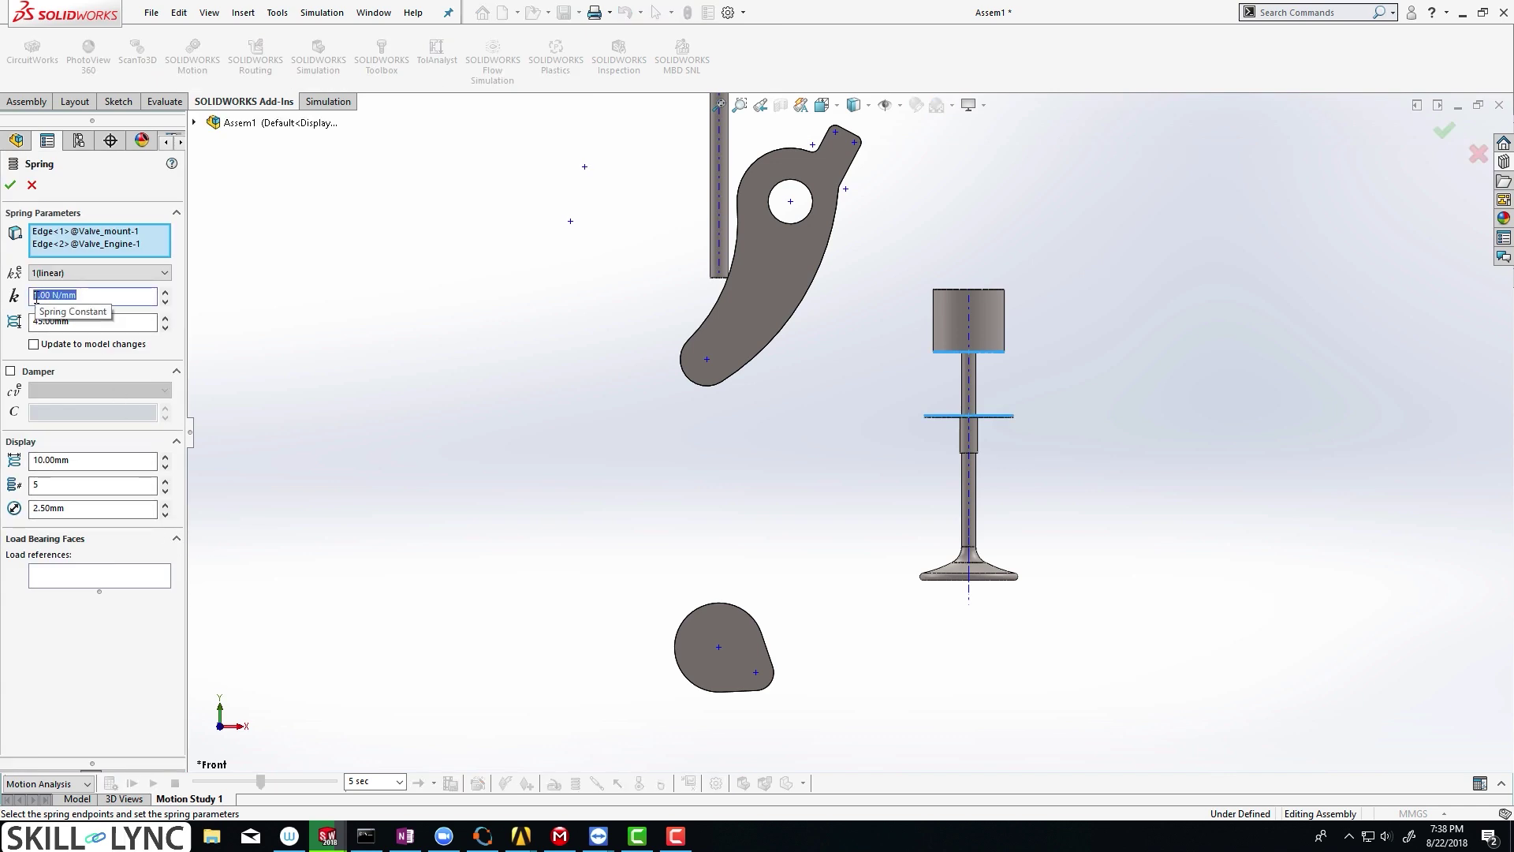
pyautogui.write('10')
pyautogui.press('Return')
pyautogui.click(11, 186)
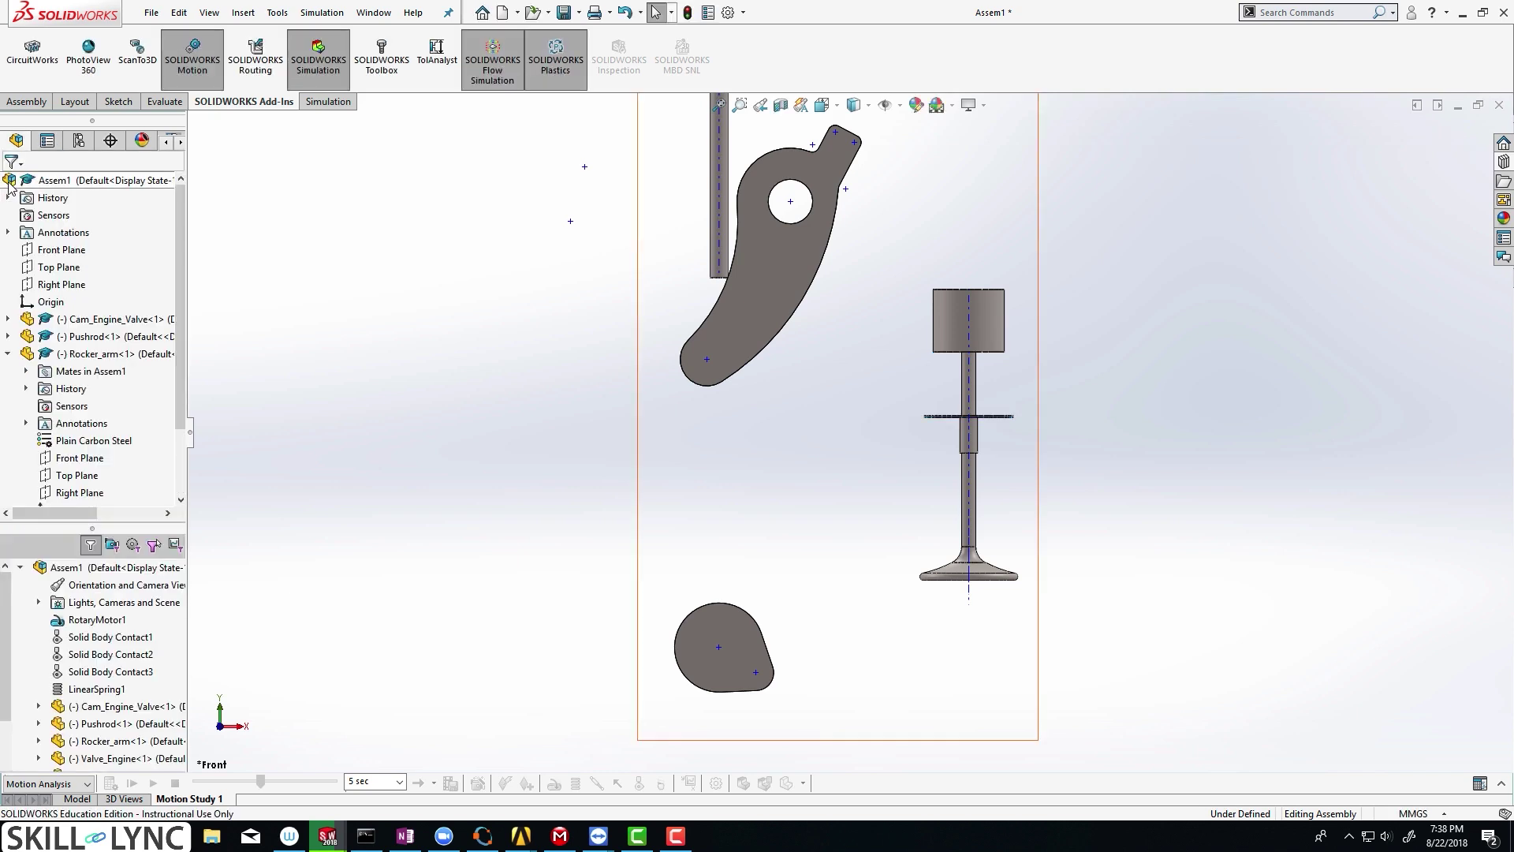
pyautogui.click(156, 779)
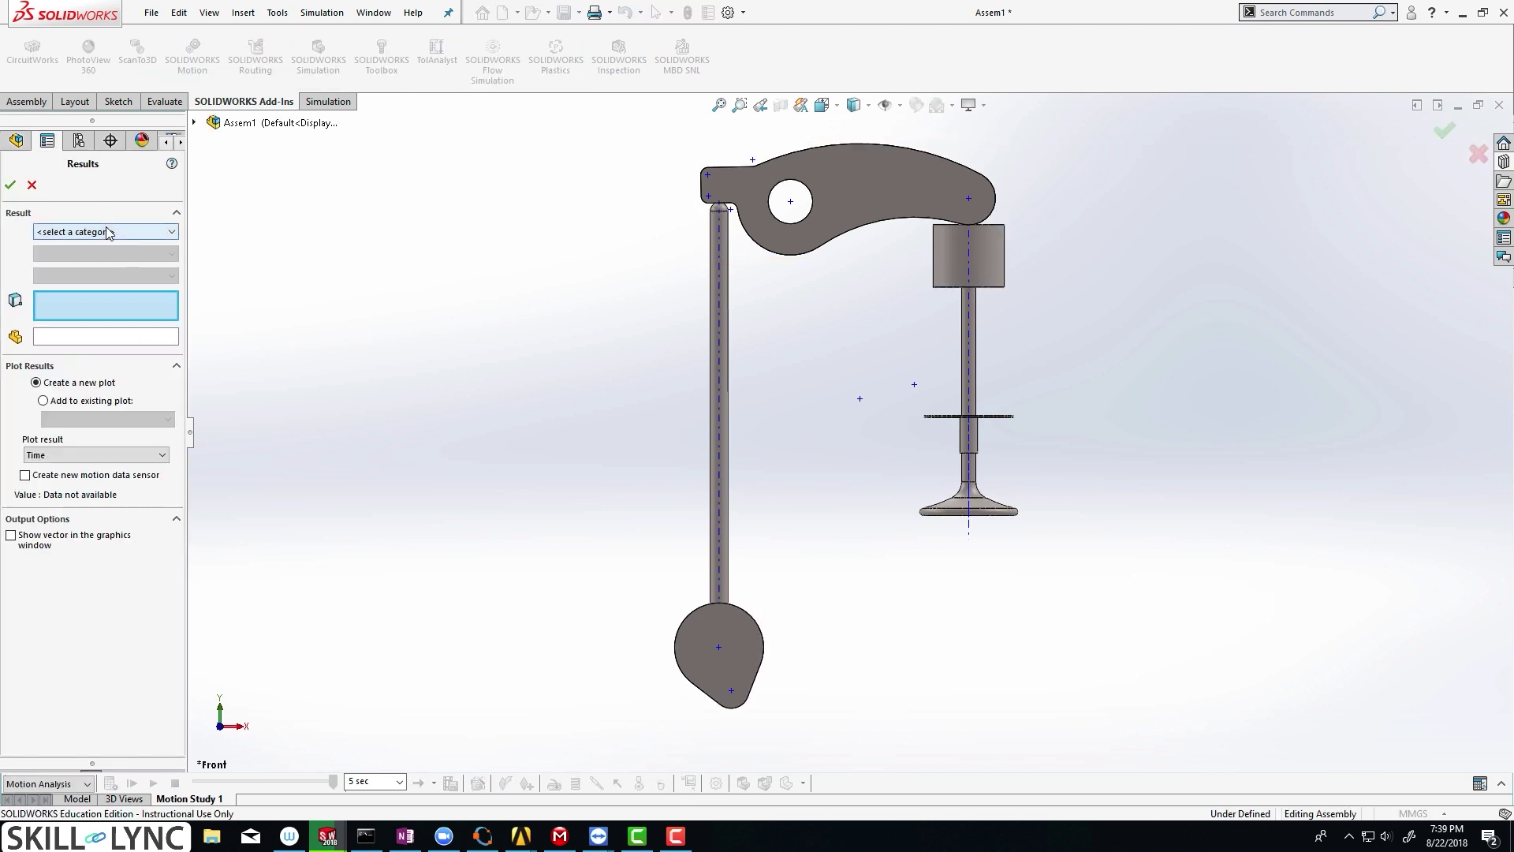
# - Define the new motion result as Displacement/Velocity/Acceleration, Linear Displacement, with Magnitude as the component
pyautogui.click(108, 233)
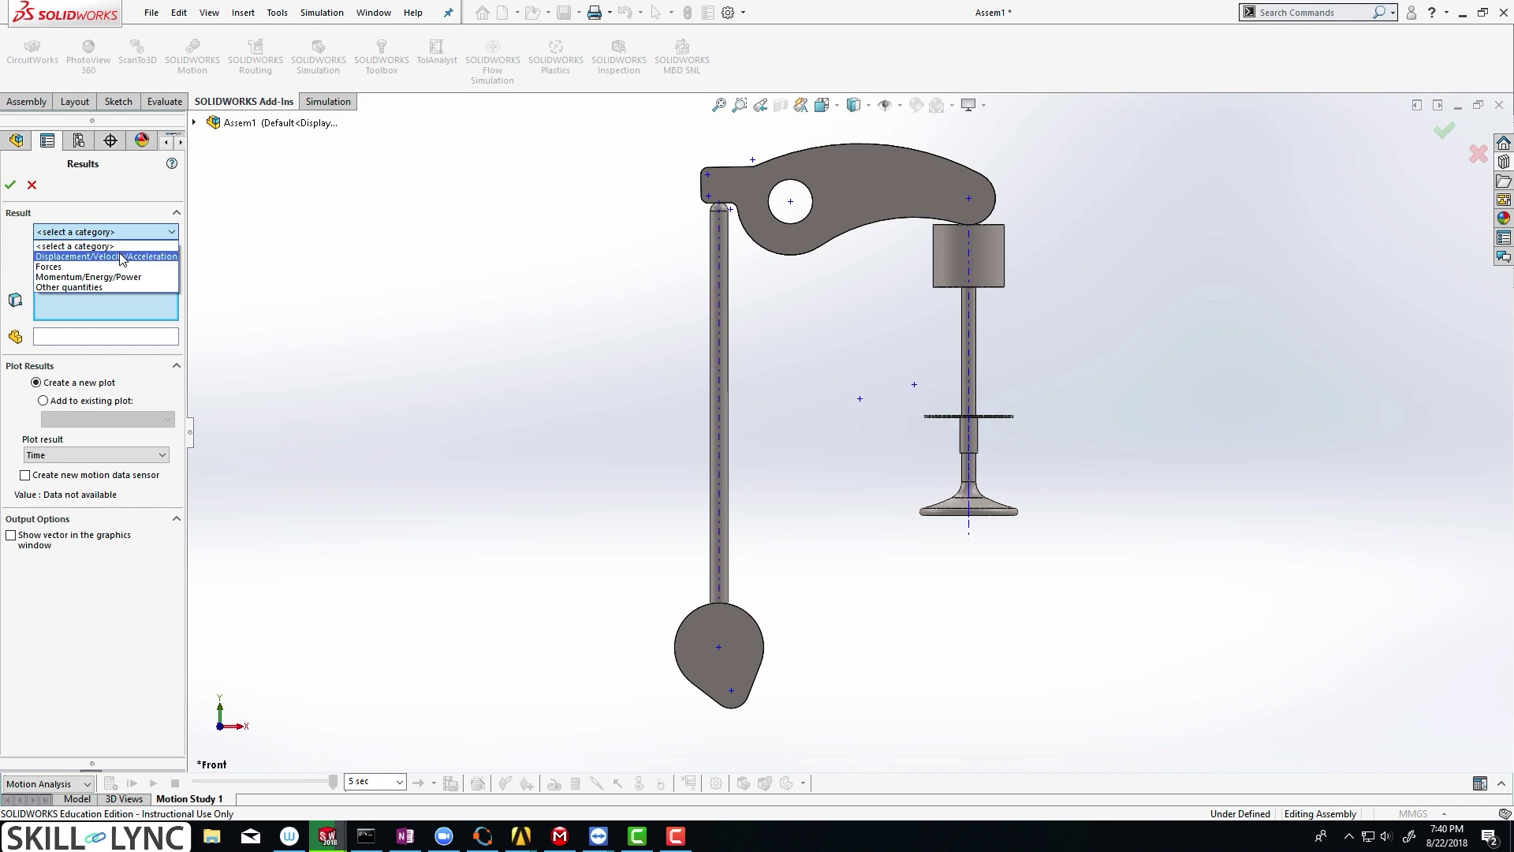
pyautogui.click(122, 257)
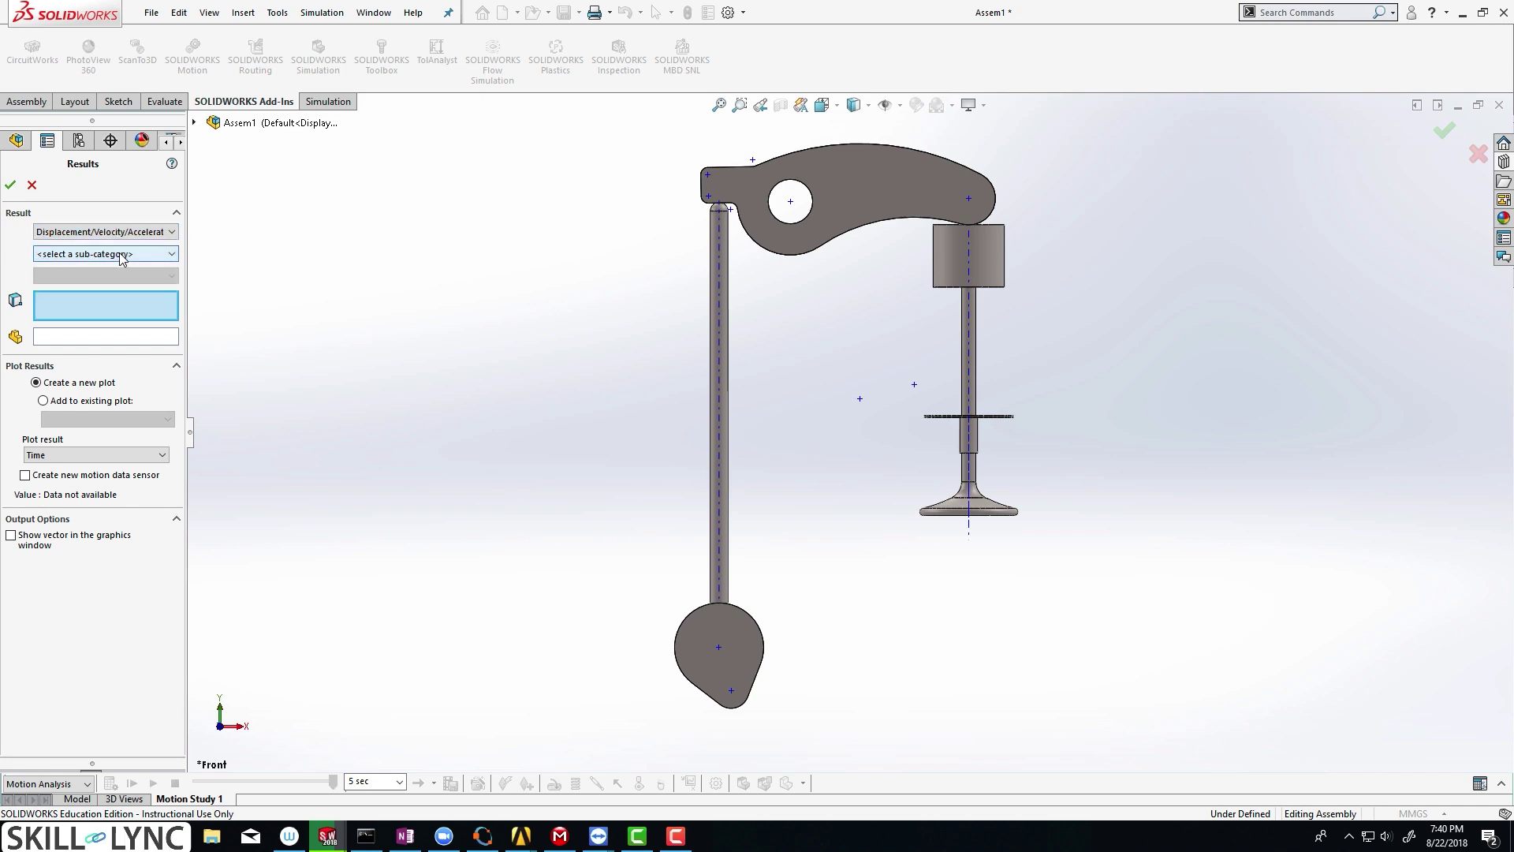
pyautogui.click(122, 255)
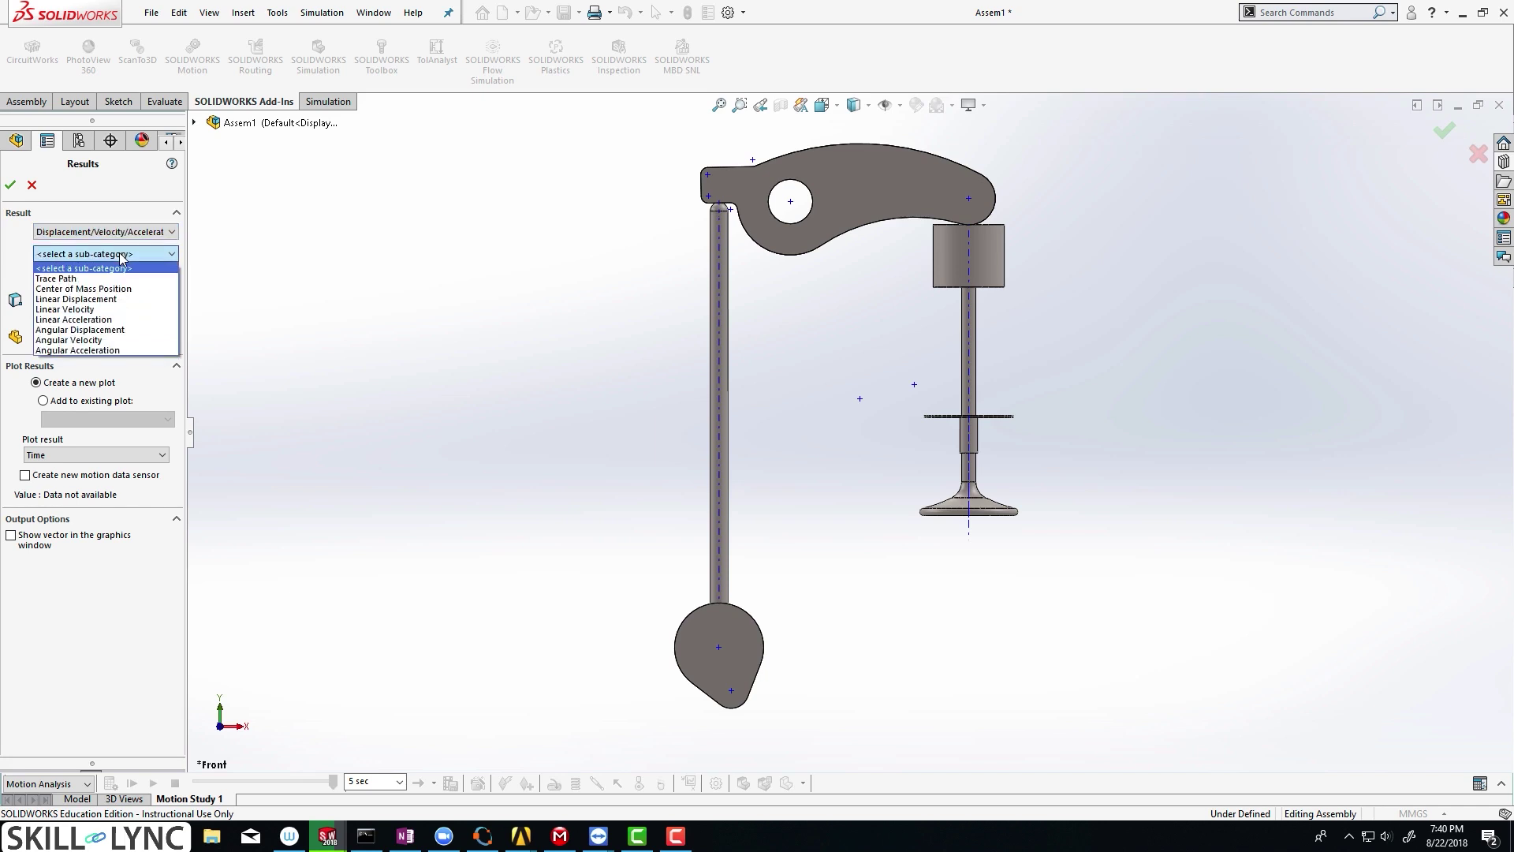
pyautogui.click(124, 300)
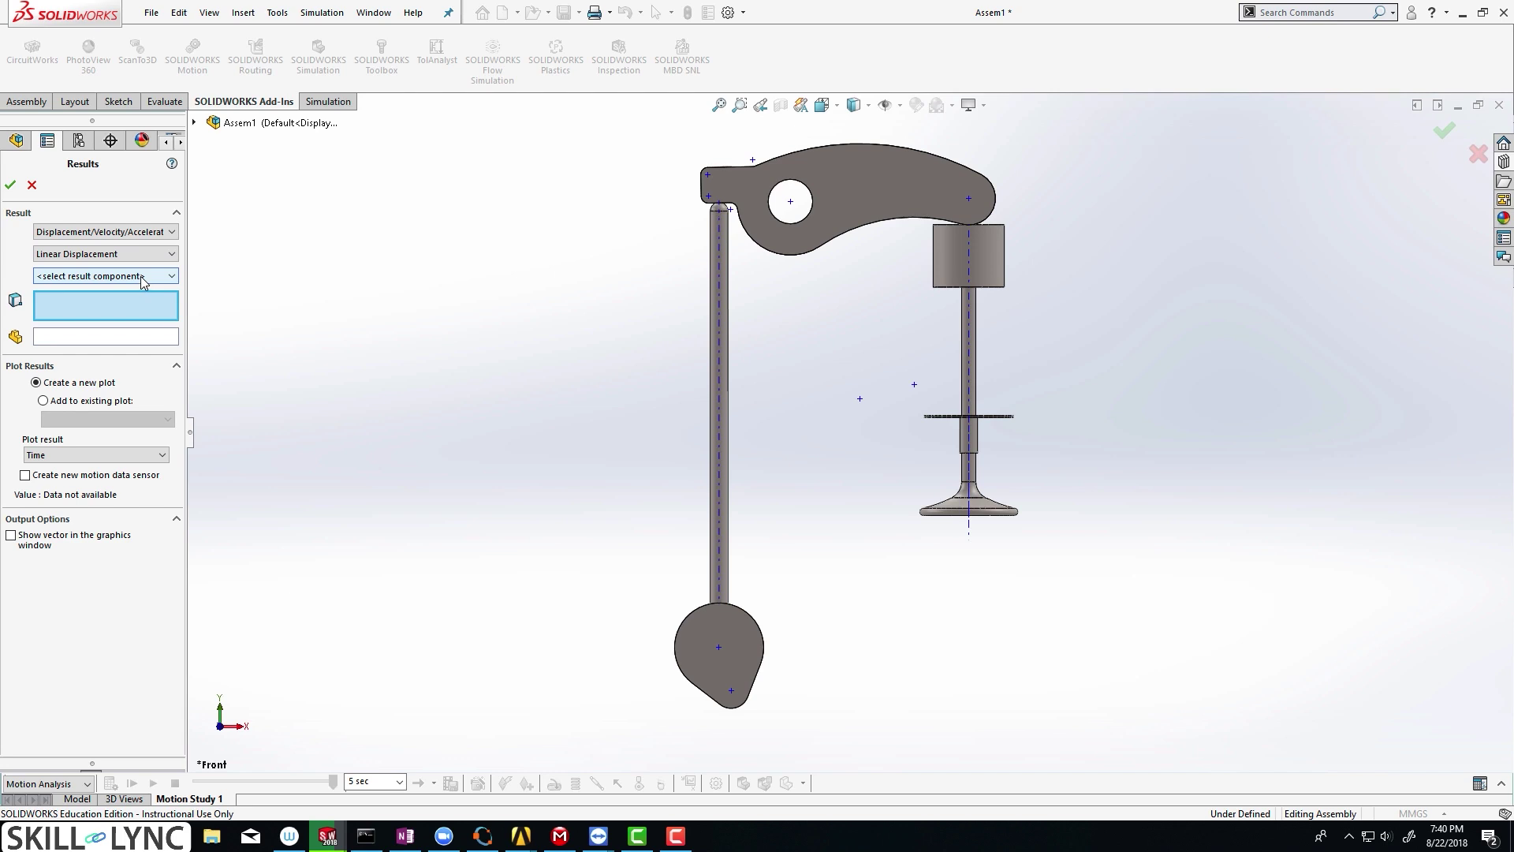
pyautogui.click(140, 276)
pyautogui.click(139, 325)
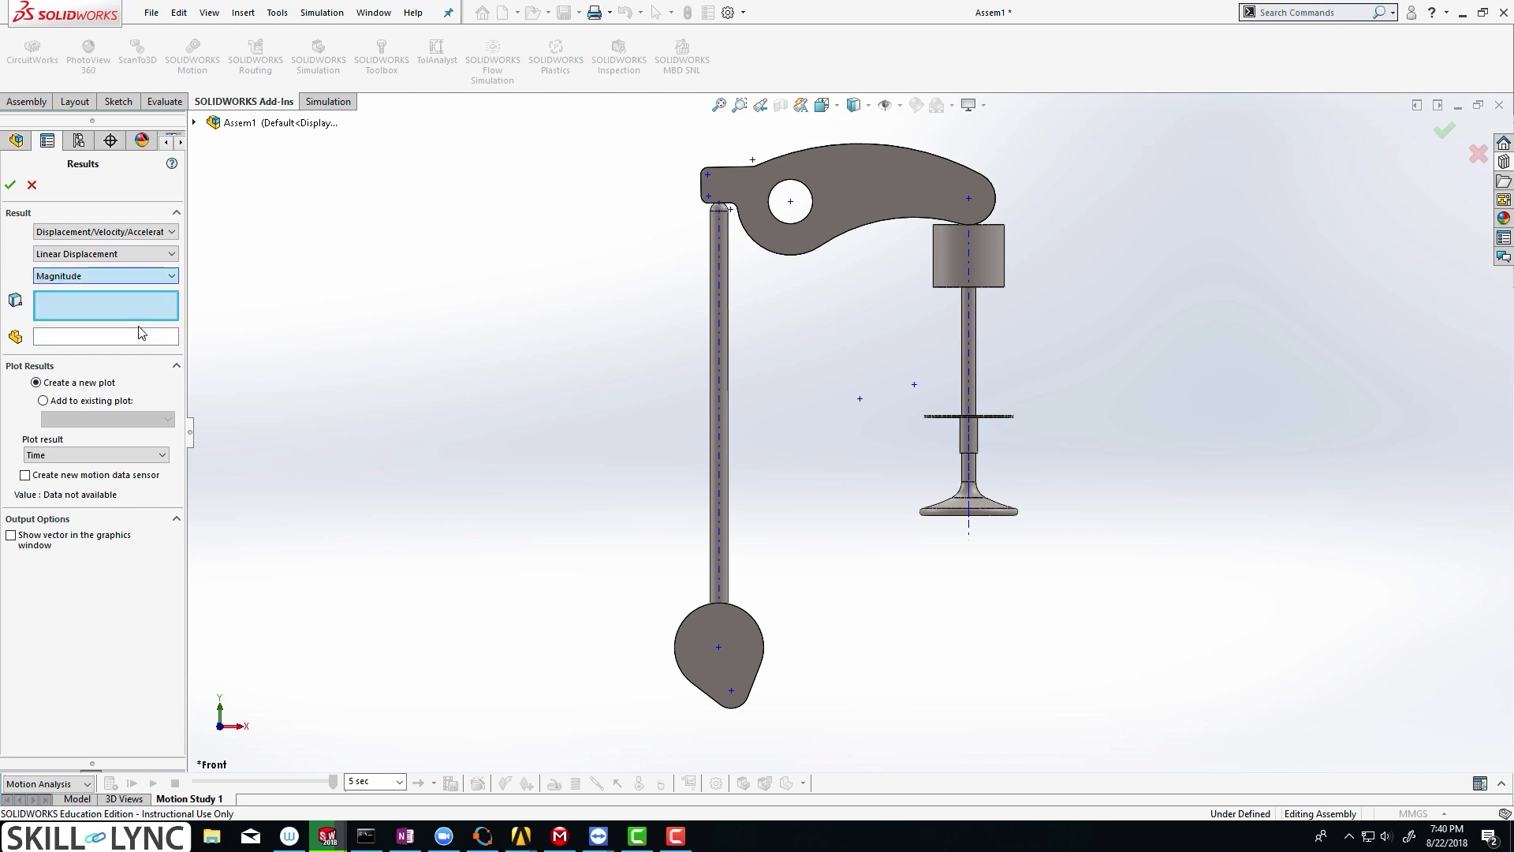
# - Select the pushrod's end face touching the cam as the measured face and create the linear displacement plot
pyautogui.click(136, 312)
pyautogui.scroll(-5, 737, 575)
pyautogui.moveTo(738, 576); pyautogui.dragTo(741, 568, button='middle')
pyautogui.scroll(-6, 825, 495)
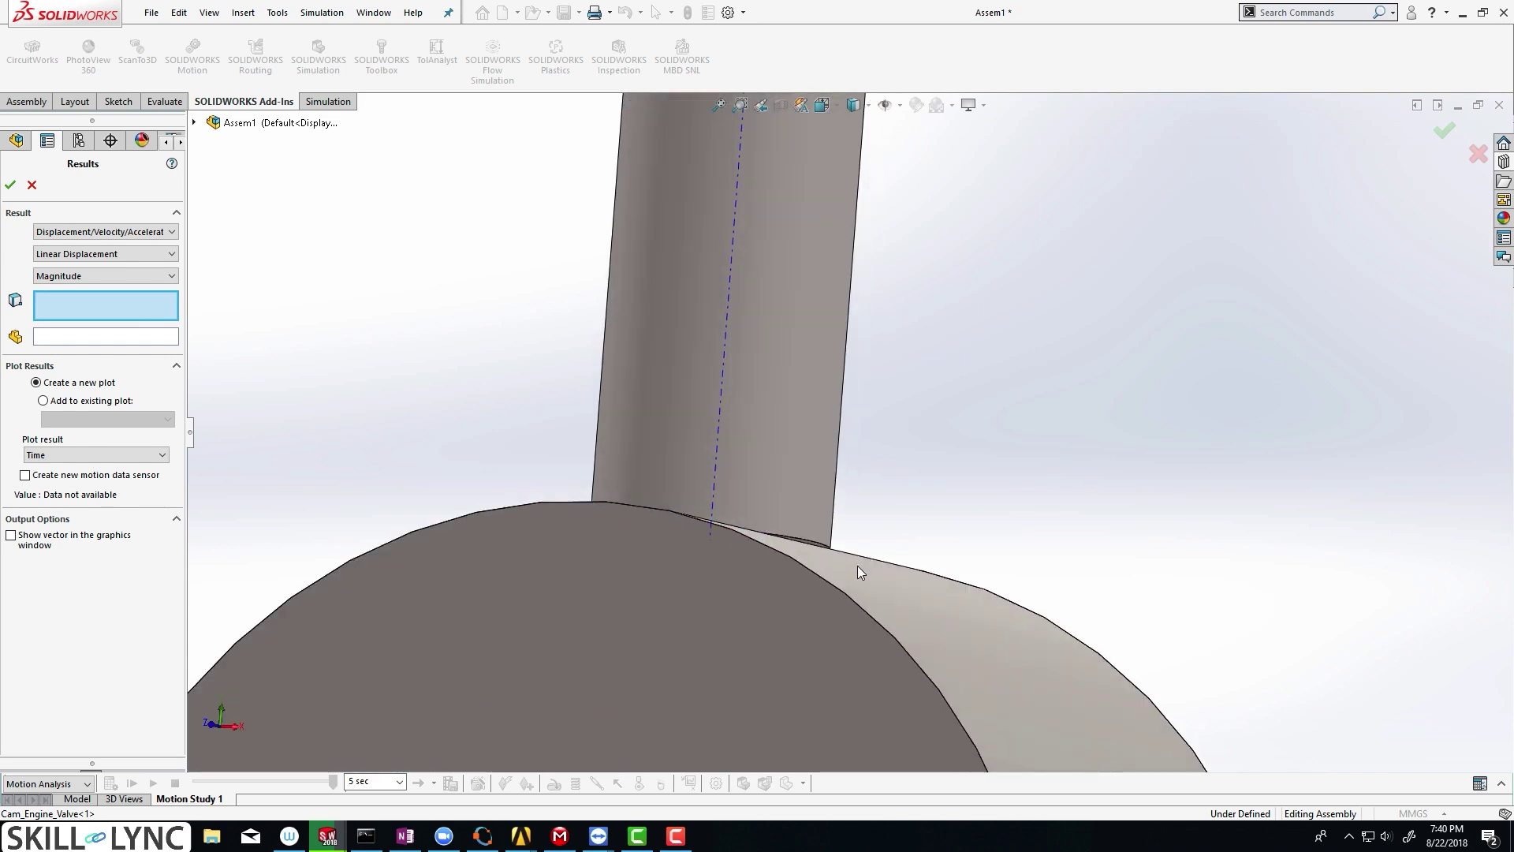
pyautogui.click(822, 484)
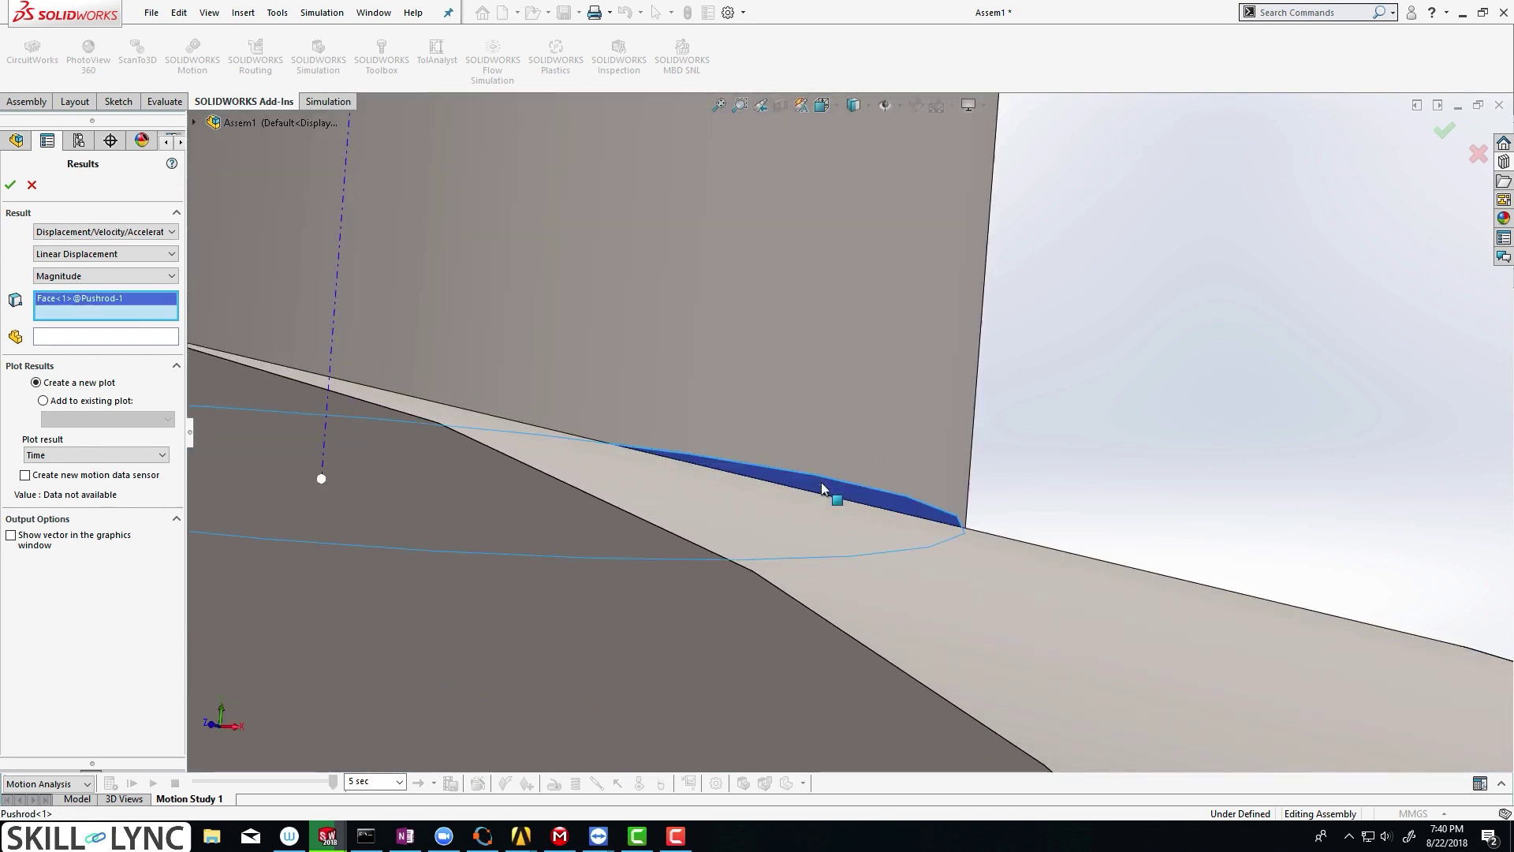
pyautogui.scroll(8, 821, 483)
pyautogui.scroll(10, 820, 343)
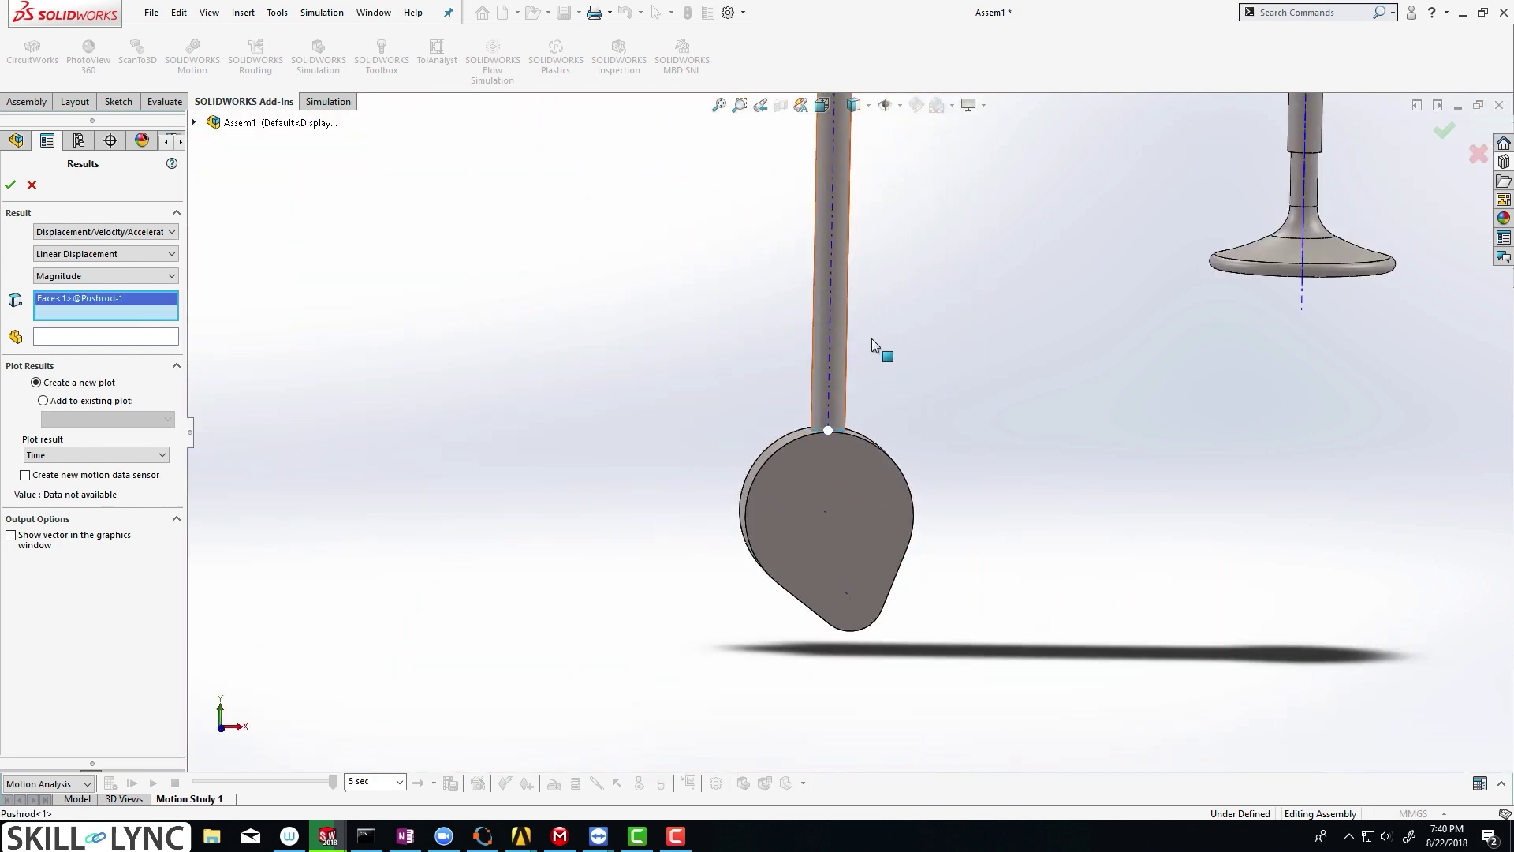
pyautogui.click(11, 185)
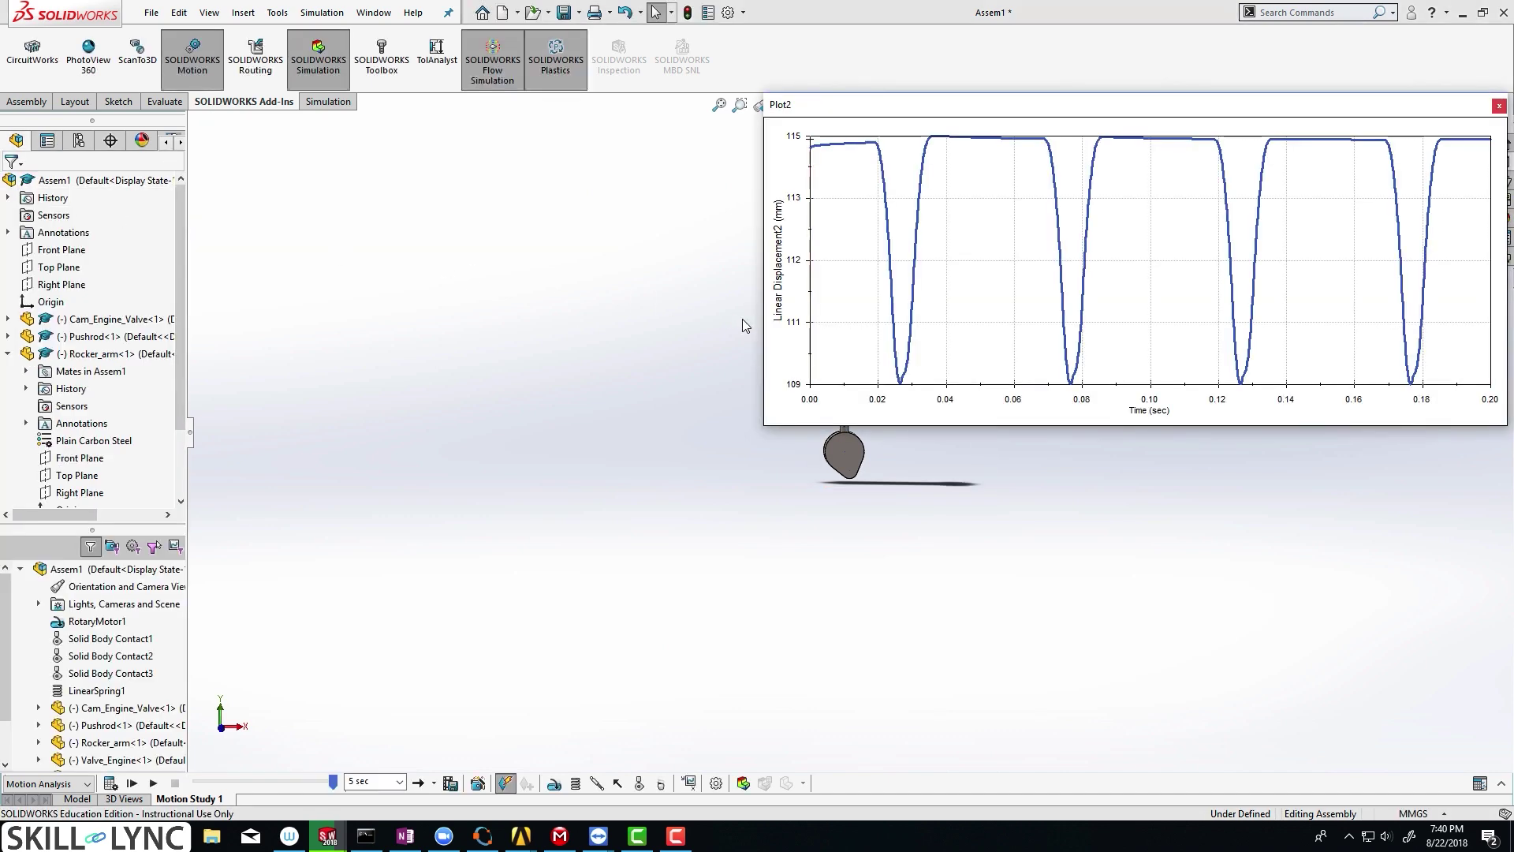
# - Replace the new plot's feature-name title with the custom chart title "Linear Displacement of PushRod"
pyautogui.moveTo(1046, 110); pyautogui.dragTo(597, 175)
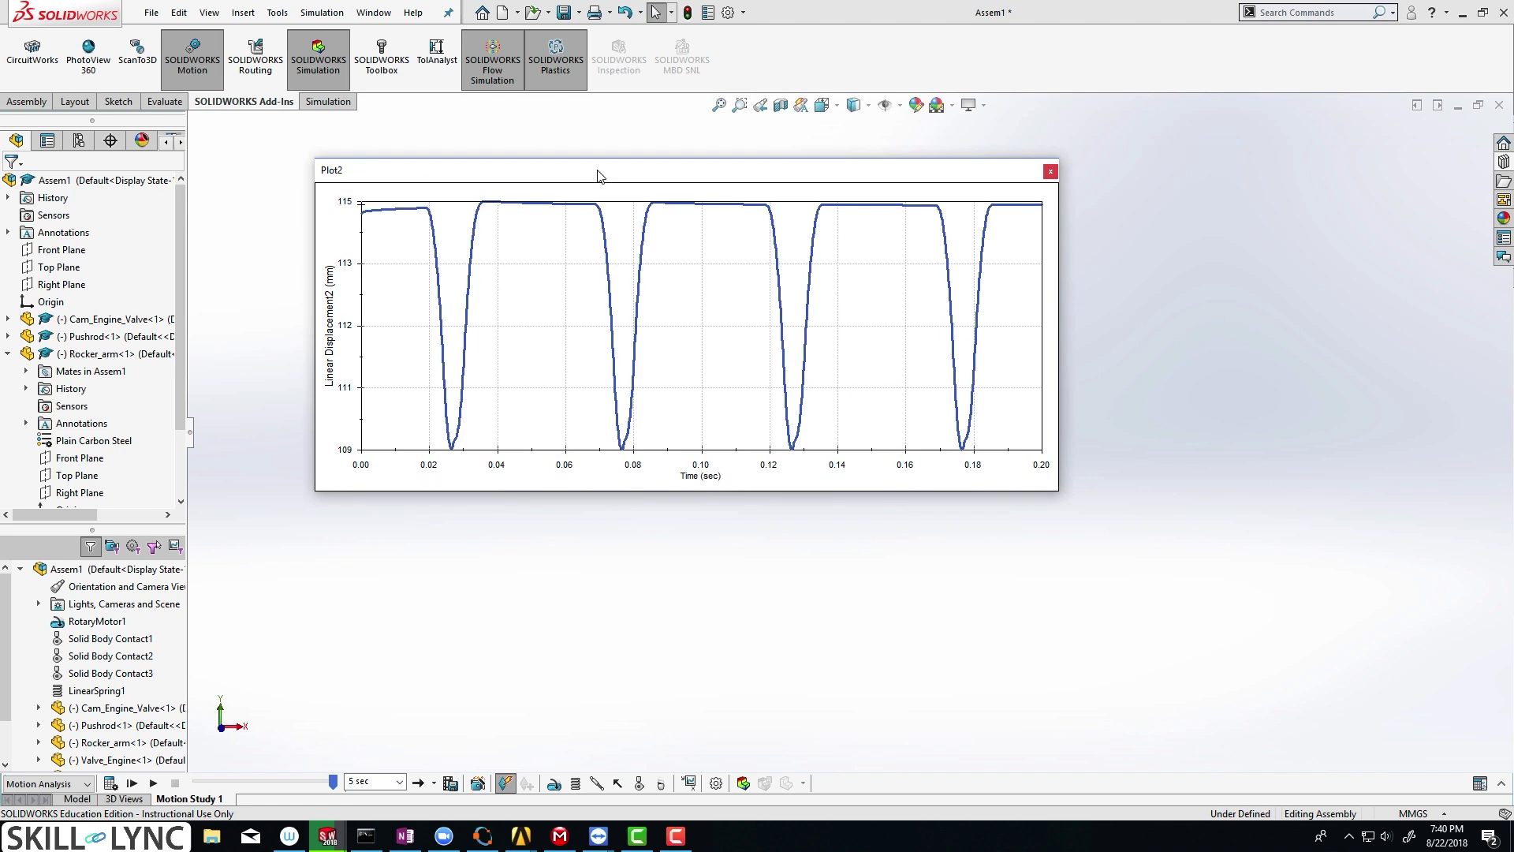
pyautogui.moveTo(597, 175); pyautogui.dragTo(367, 114)
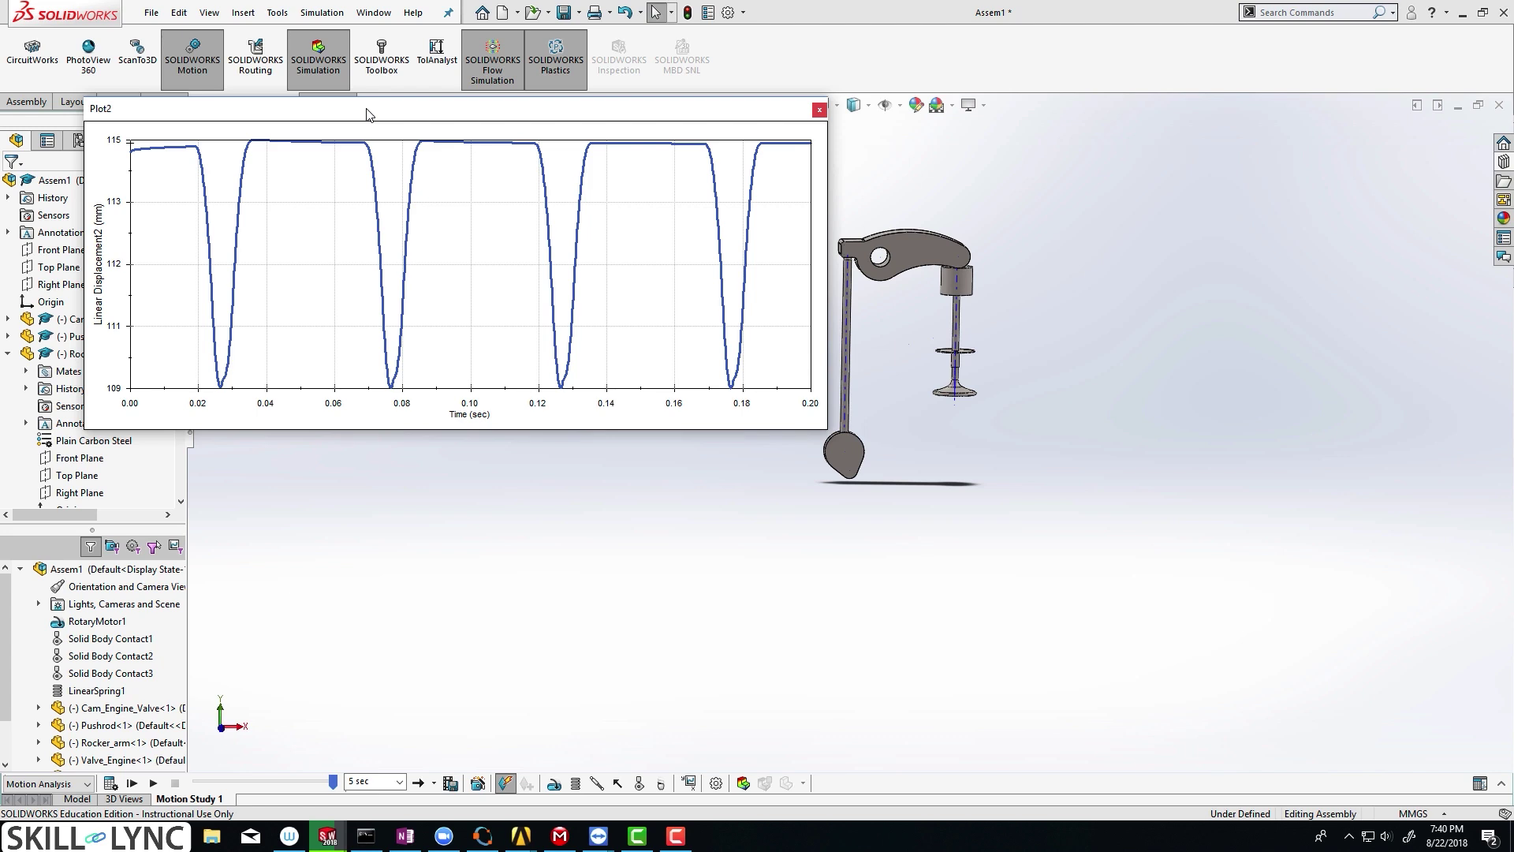
pyautogui.moveTo(366, 114); pyautogui.dragTo(374, 125)
pyautogui.rightClick(455, 188)
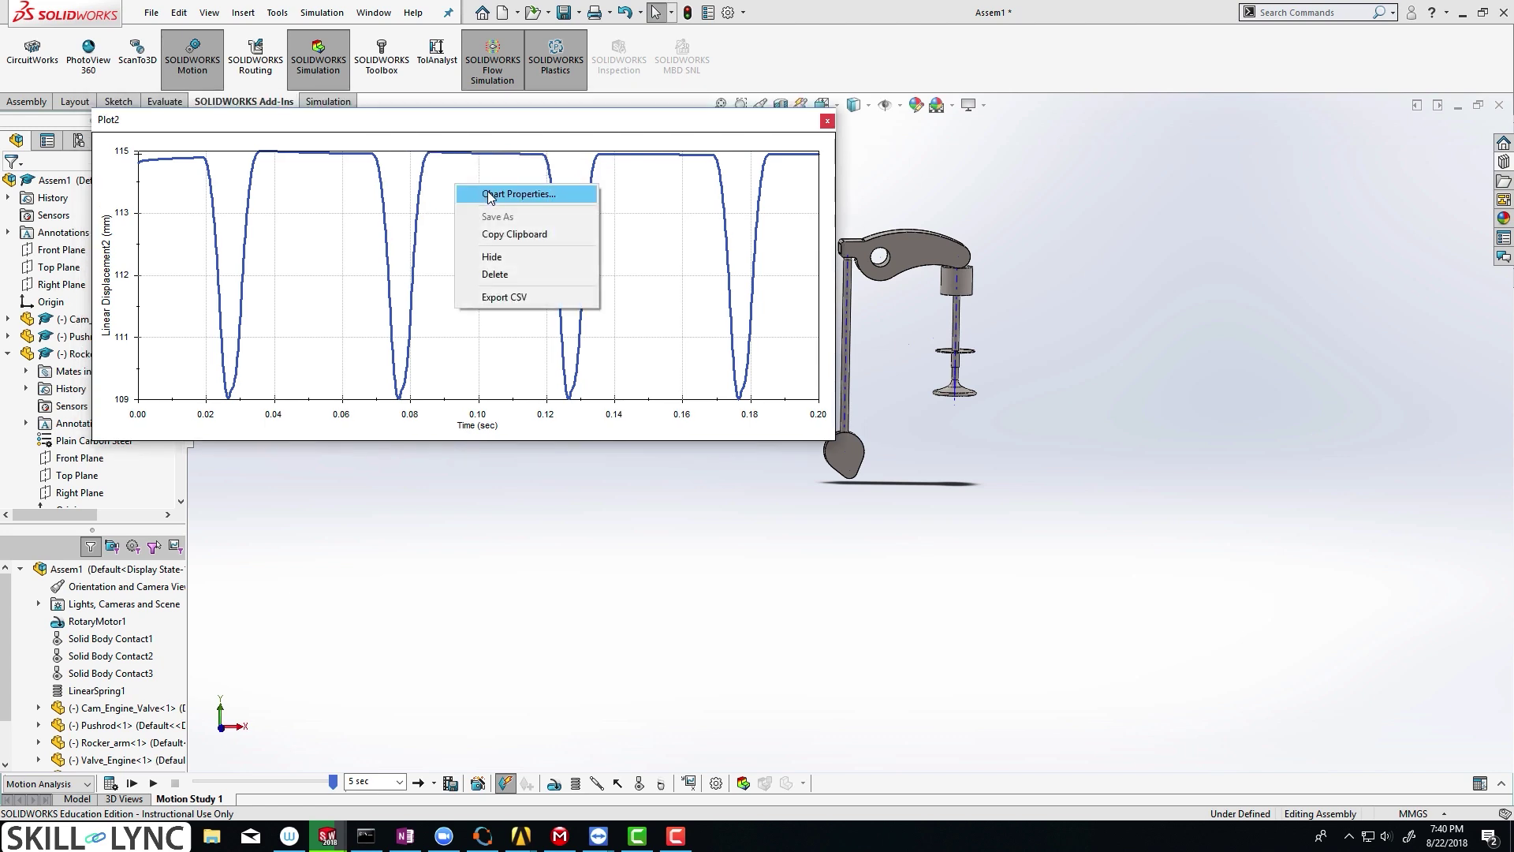
pyautogui.click(491, 195)
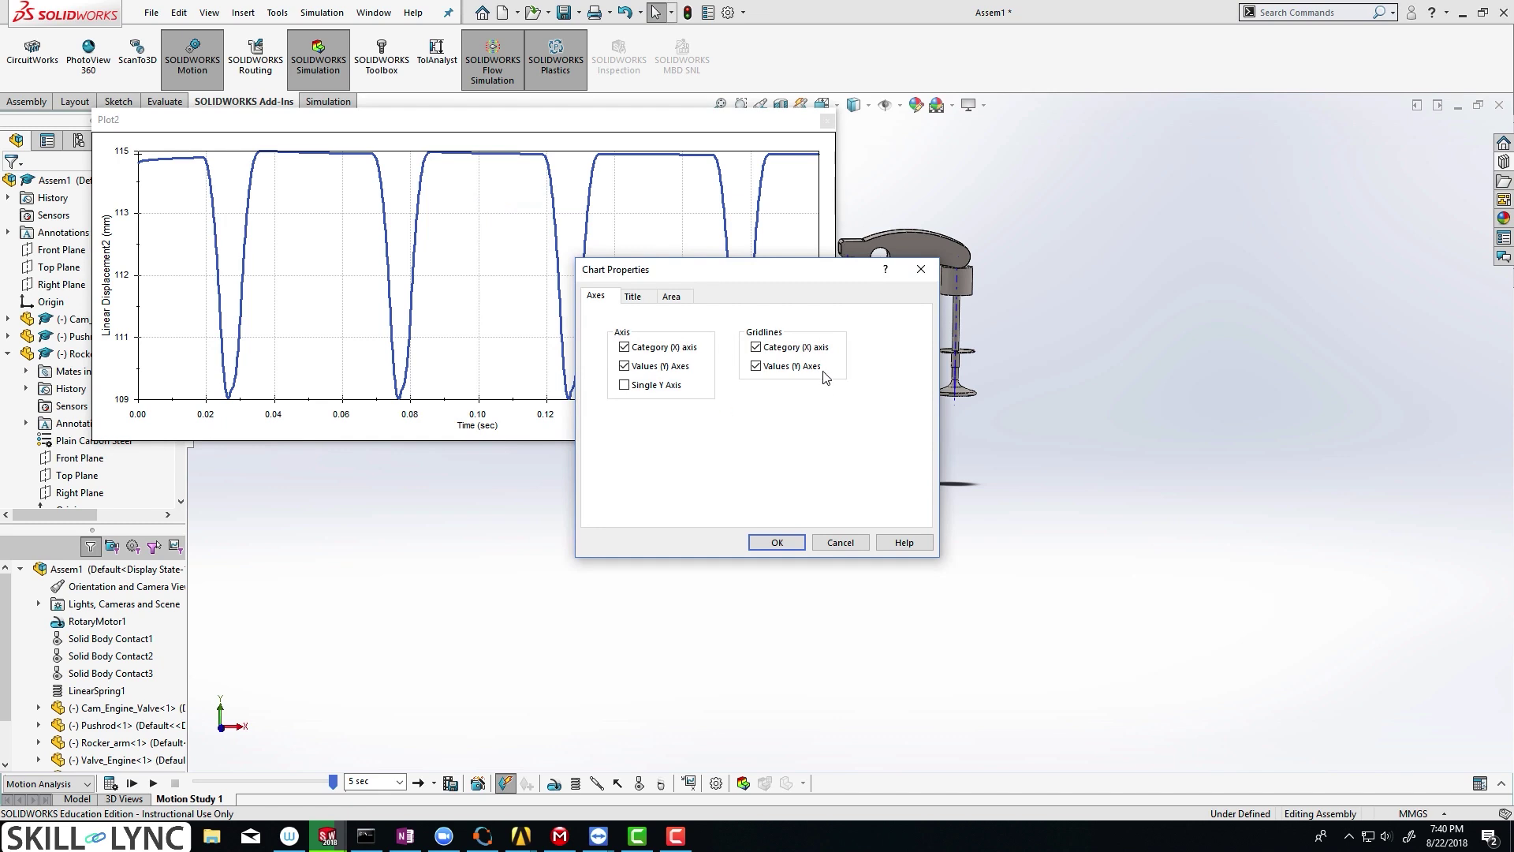
pyautogui.click(634, 298)
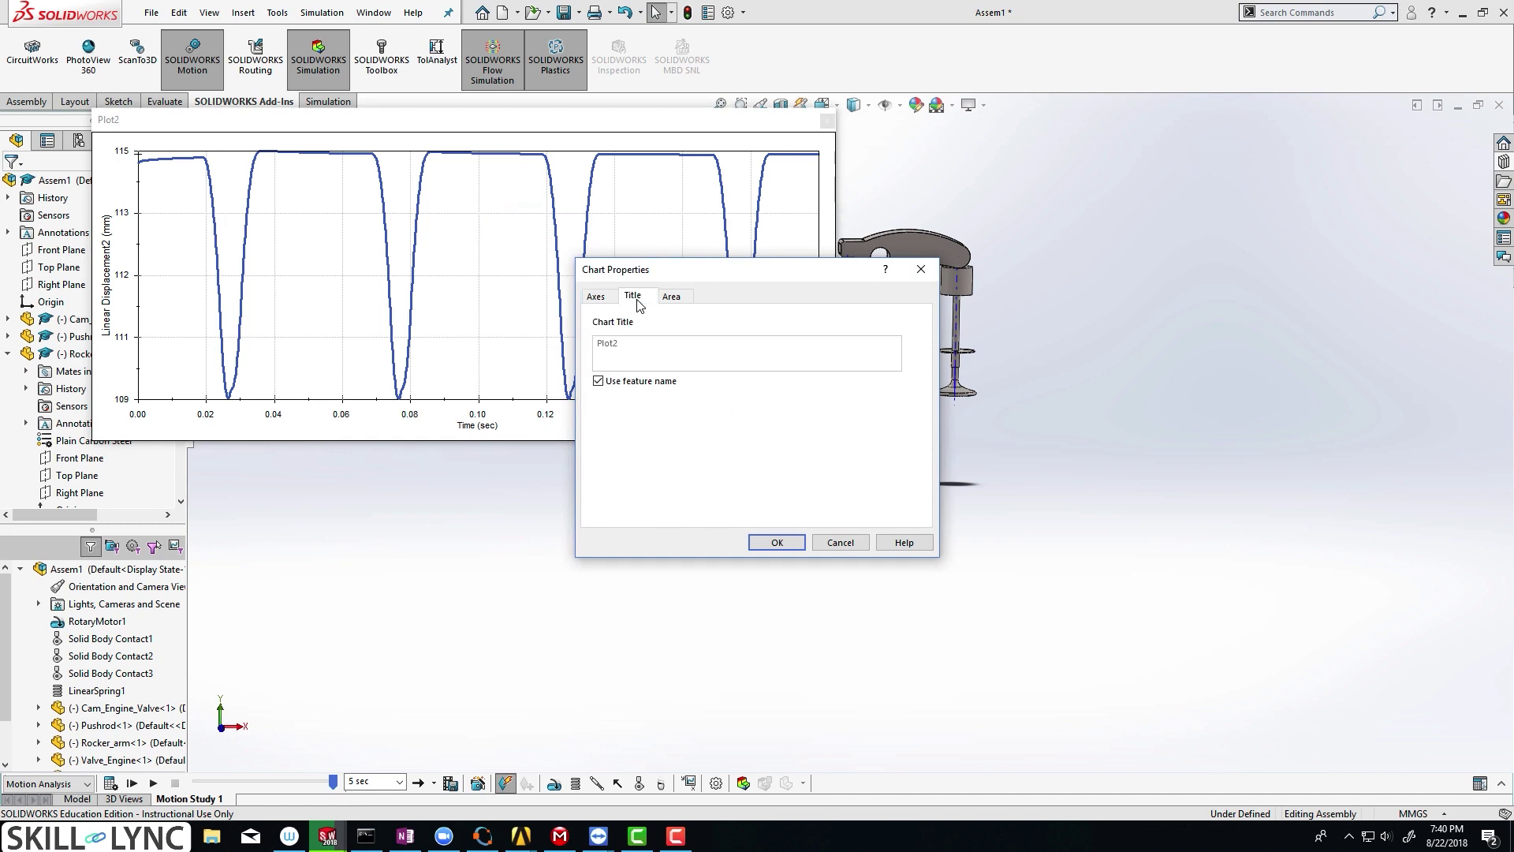
pyautogui.click(599, 381)
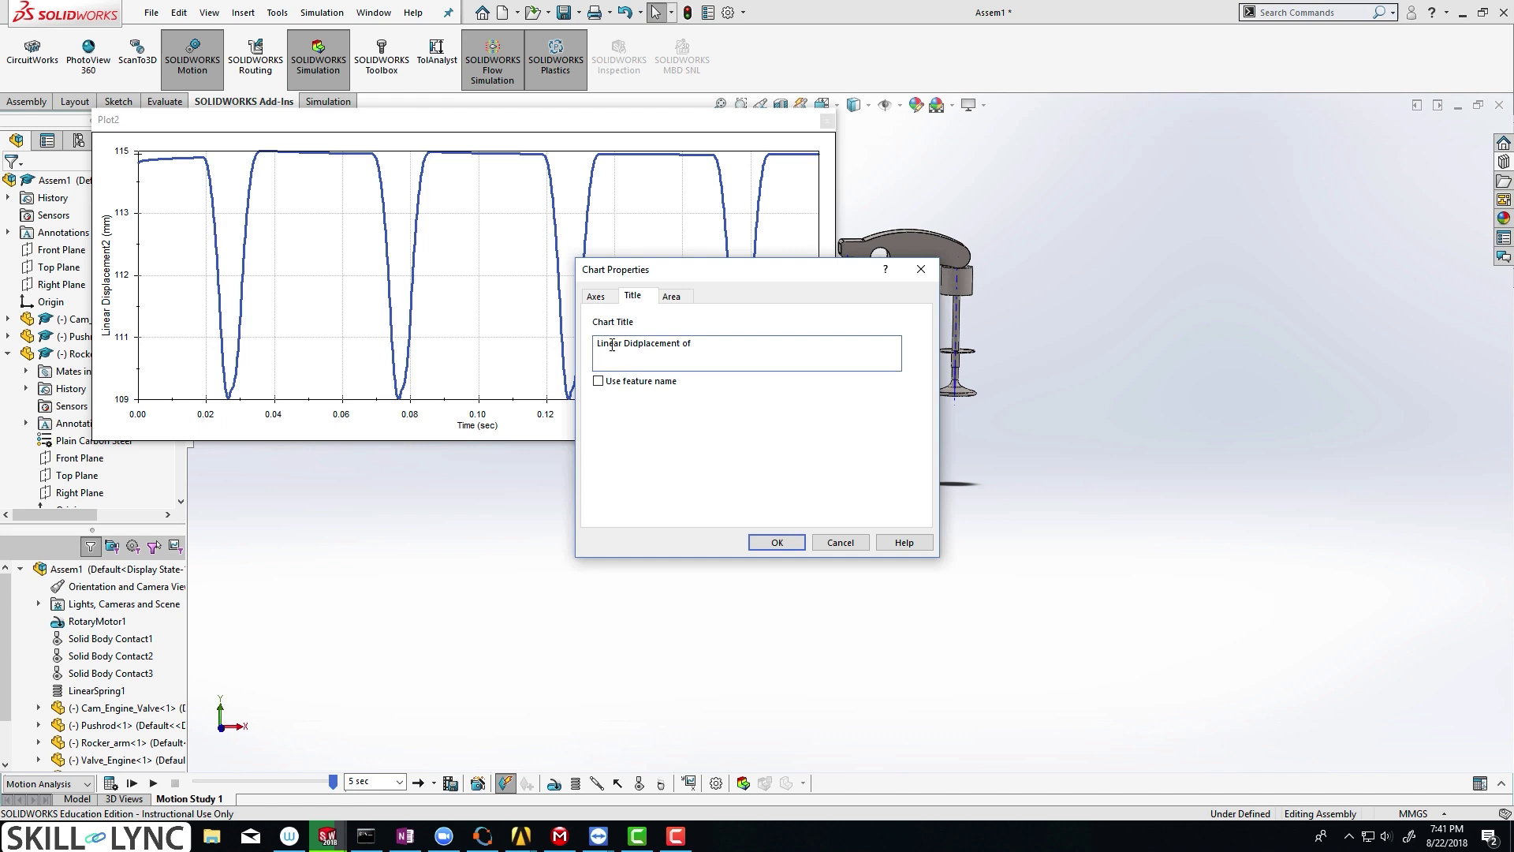
pyautogui.write('PushRod')
pyautogui.click(639, 346)
pyautogui.press('BackSpace')
pyautogui.write('s')
pyautogui.click(759, 542)
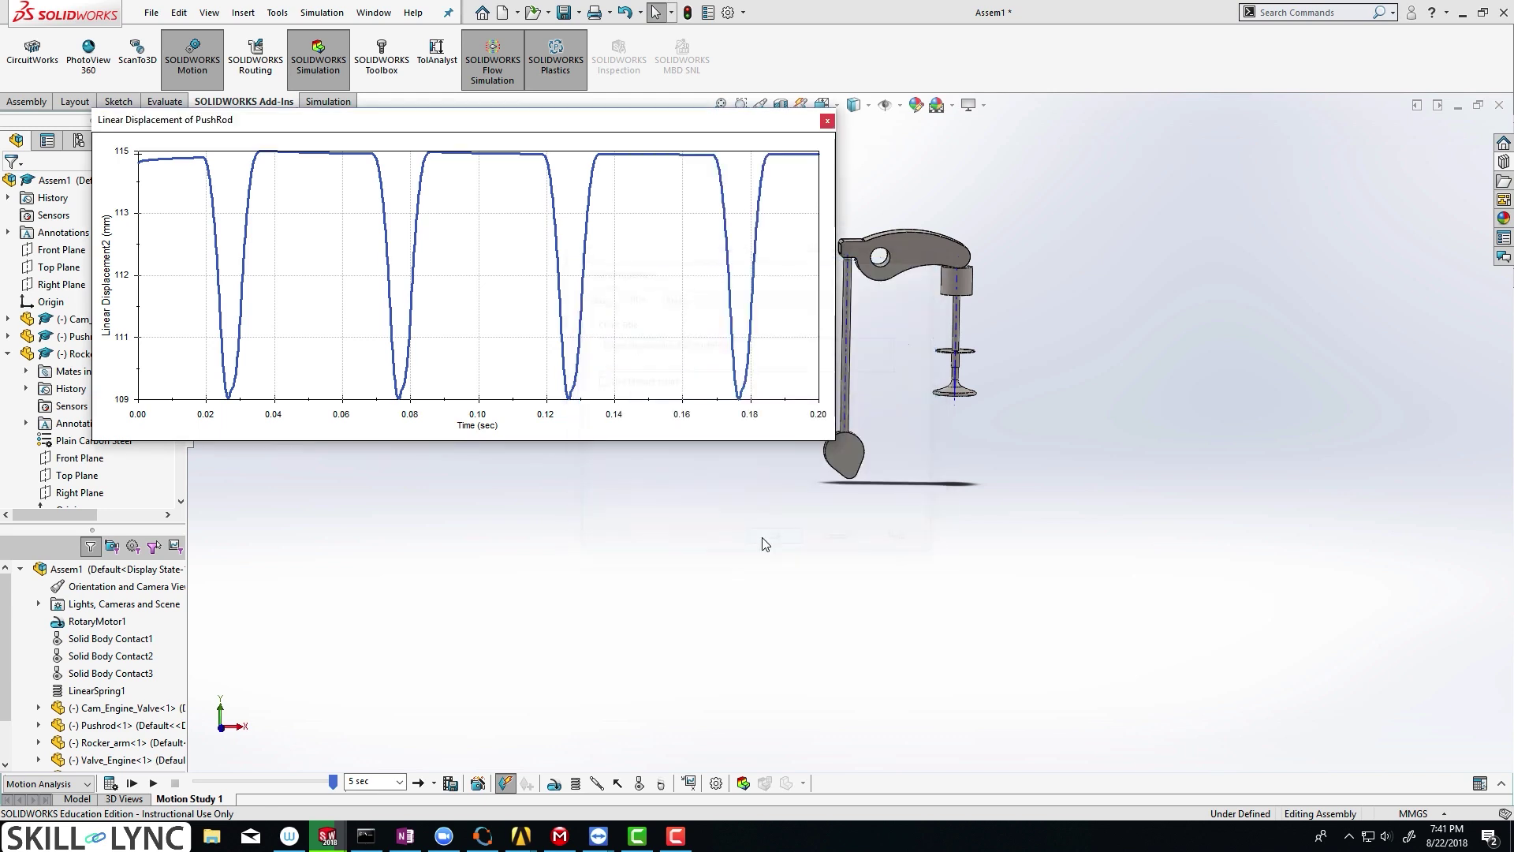
# - Filter the motion study tree to driving elements and expand the Results folder to list its plots
pyautogui.scroll(-1, 161, 692)
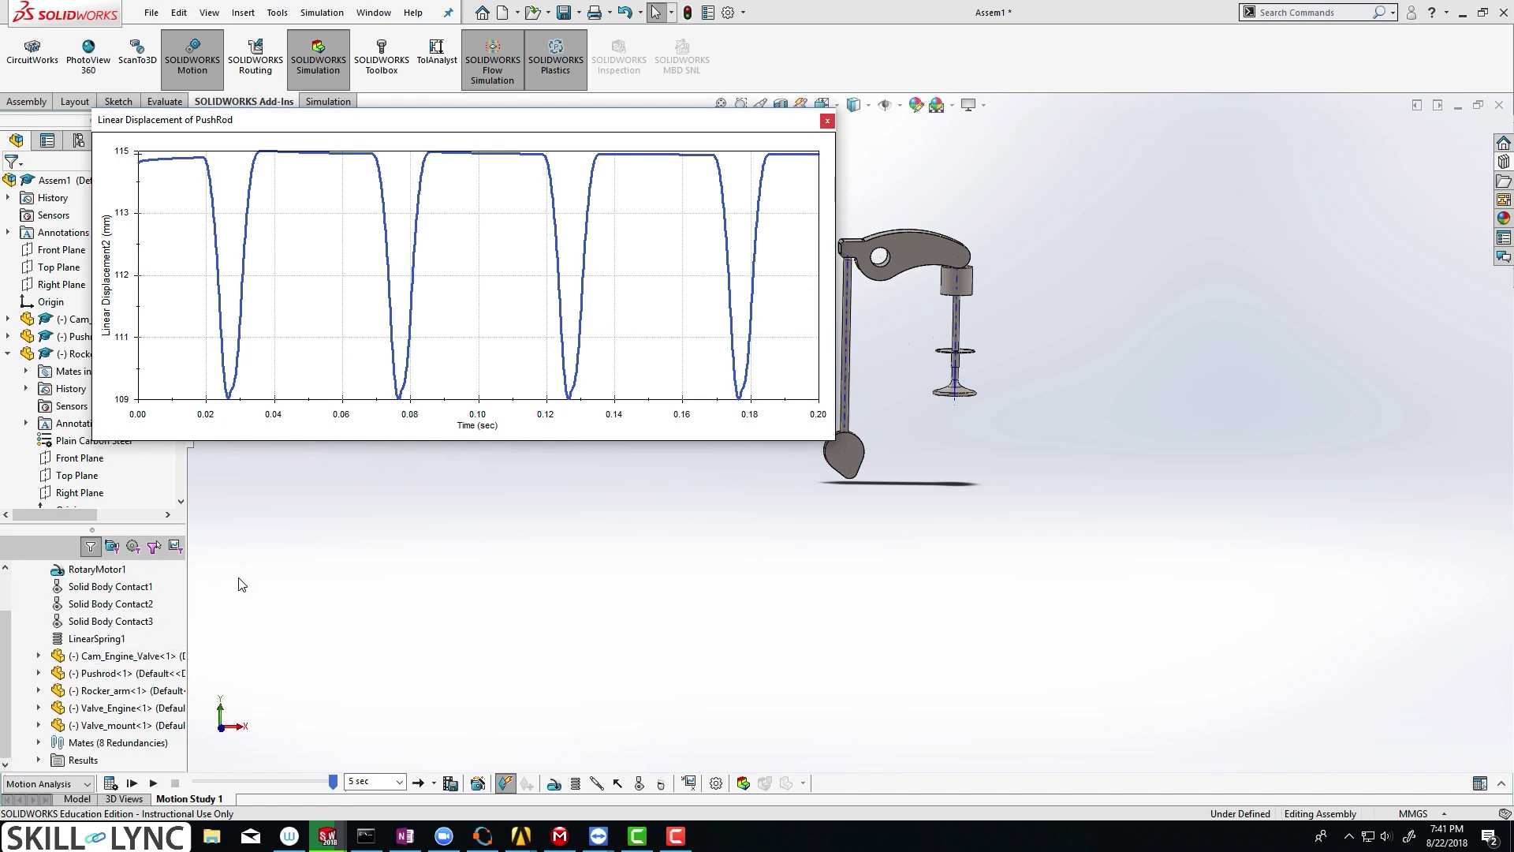
pyautogui.click(133, 546)
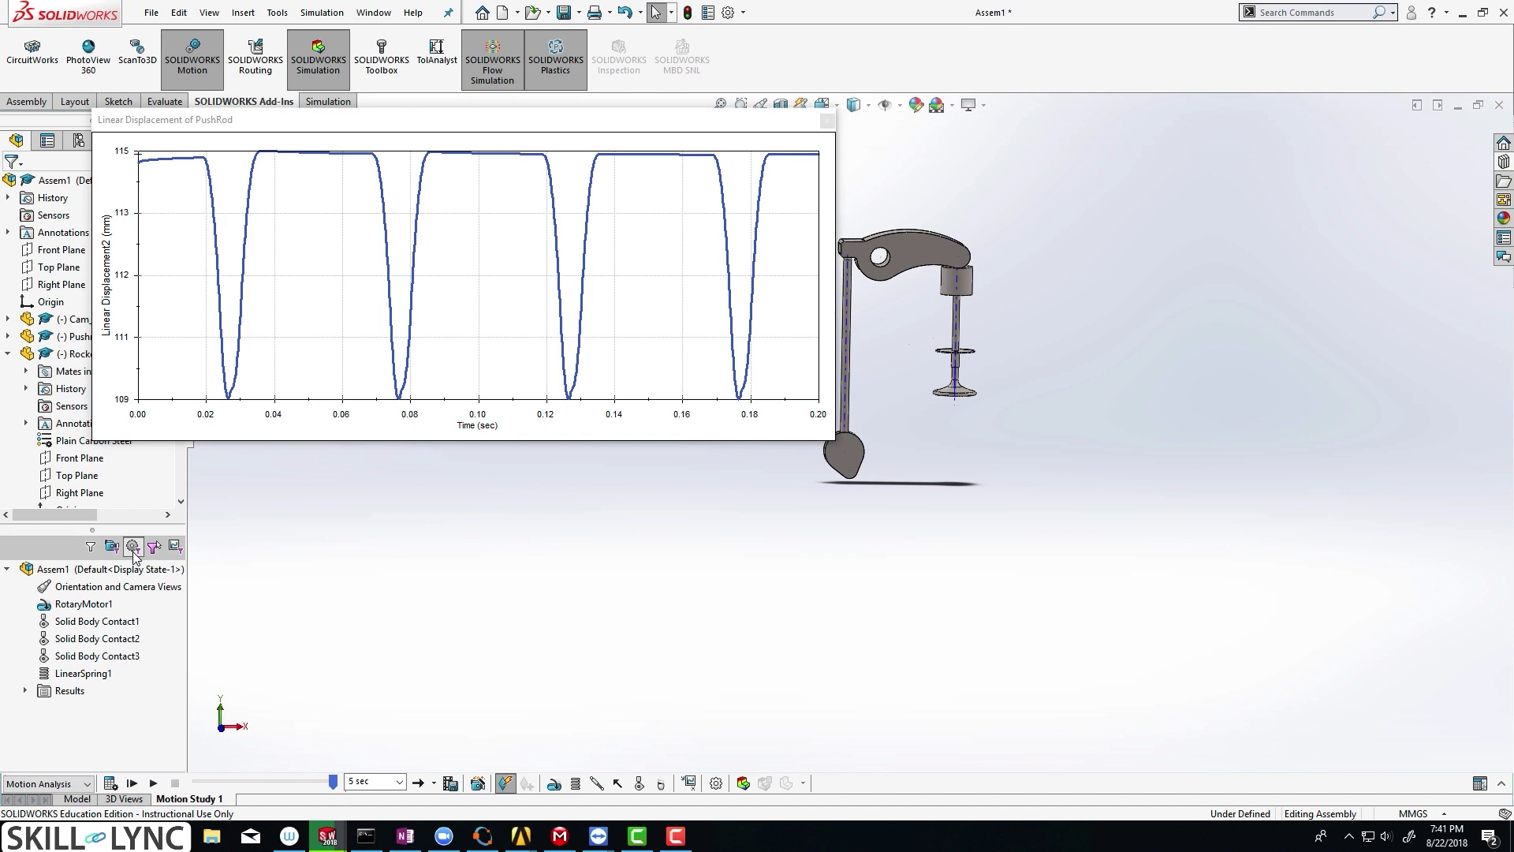
pyautogui.click(25, 692)
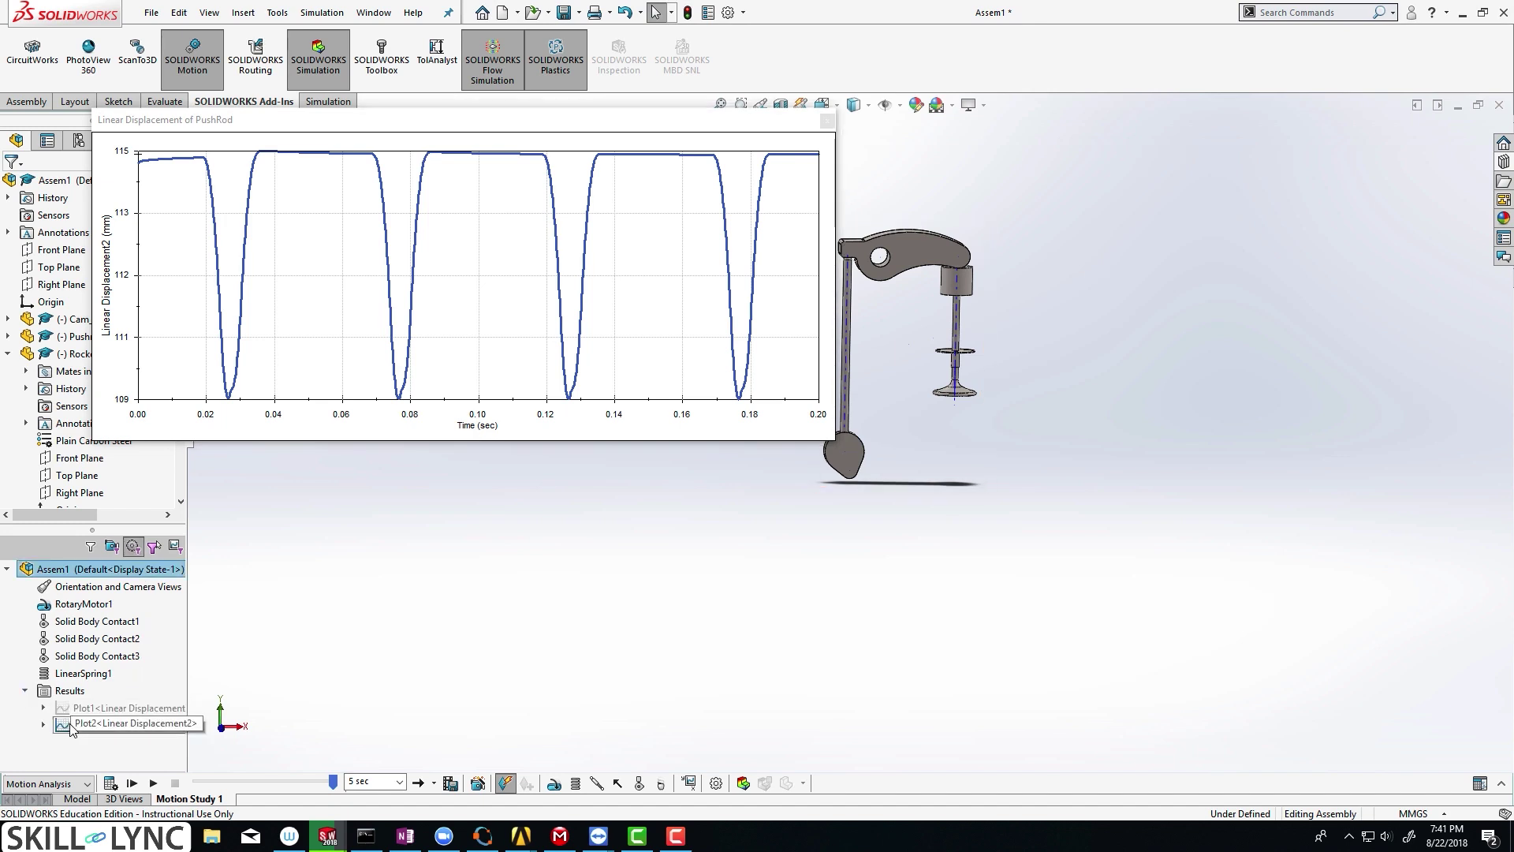
pyautogui.rightClick(69, 725)
pyautogui.doubleClick(67, 726)
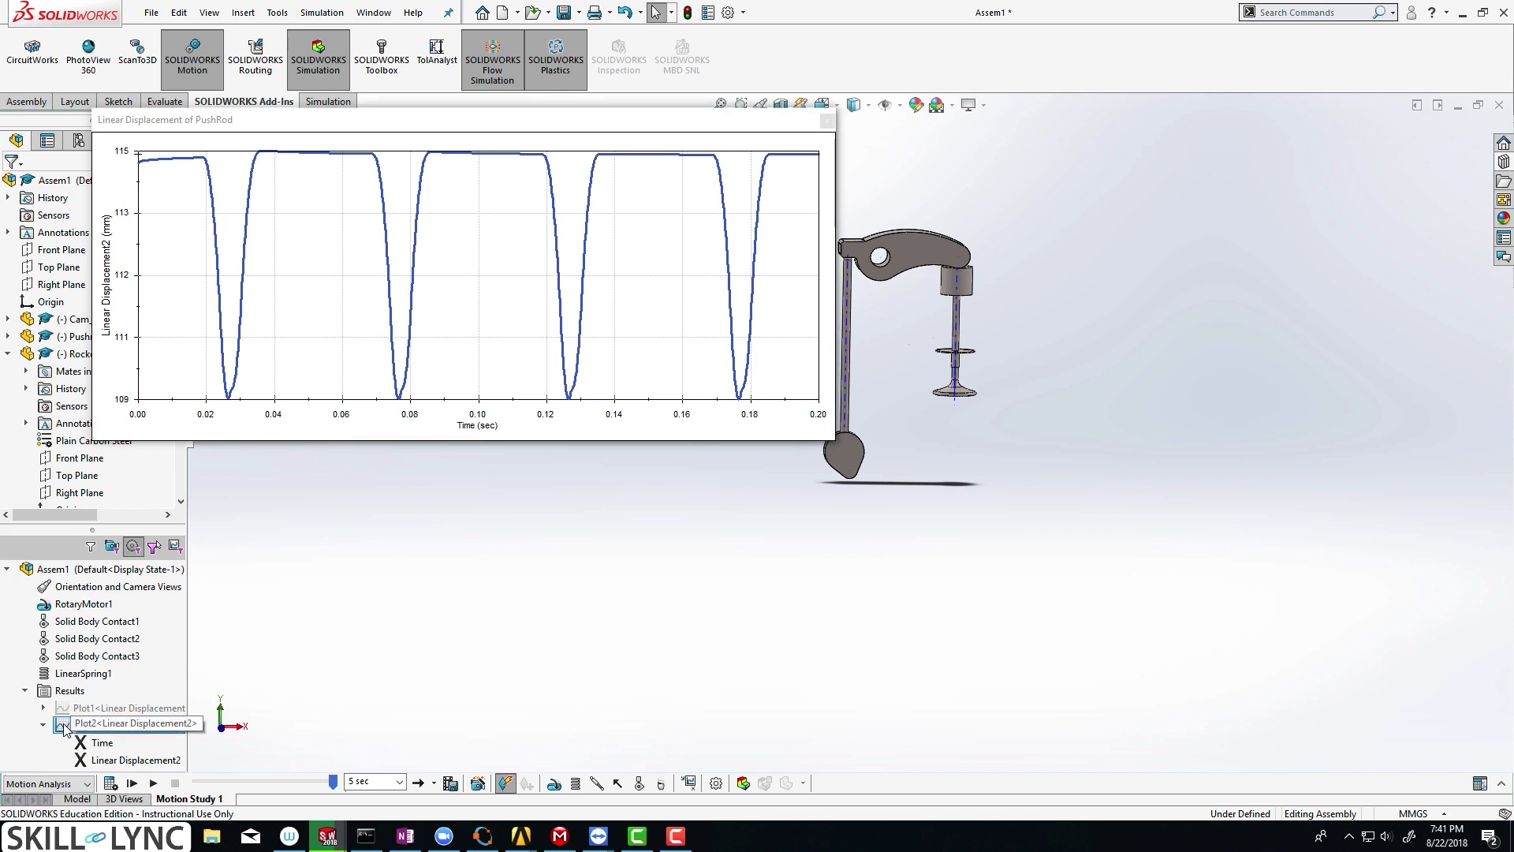
pyautogui.rightClick(68, 725)
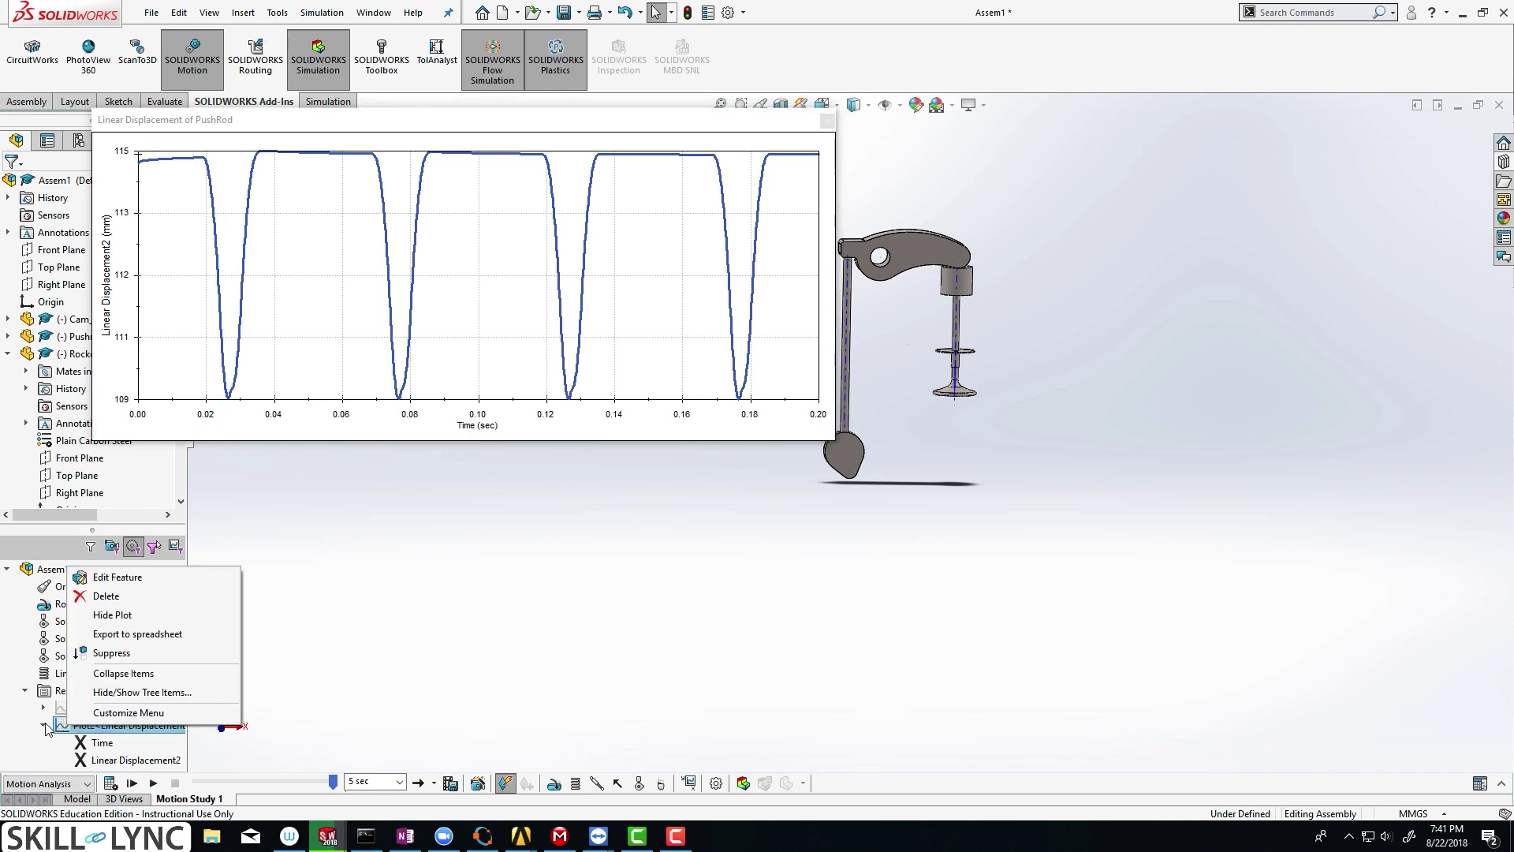
pyautogui.click(43, 725)
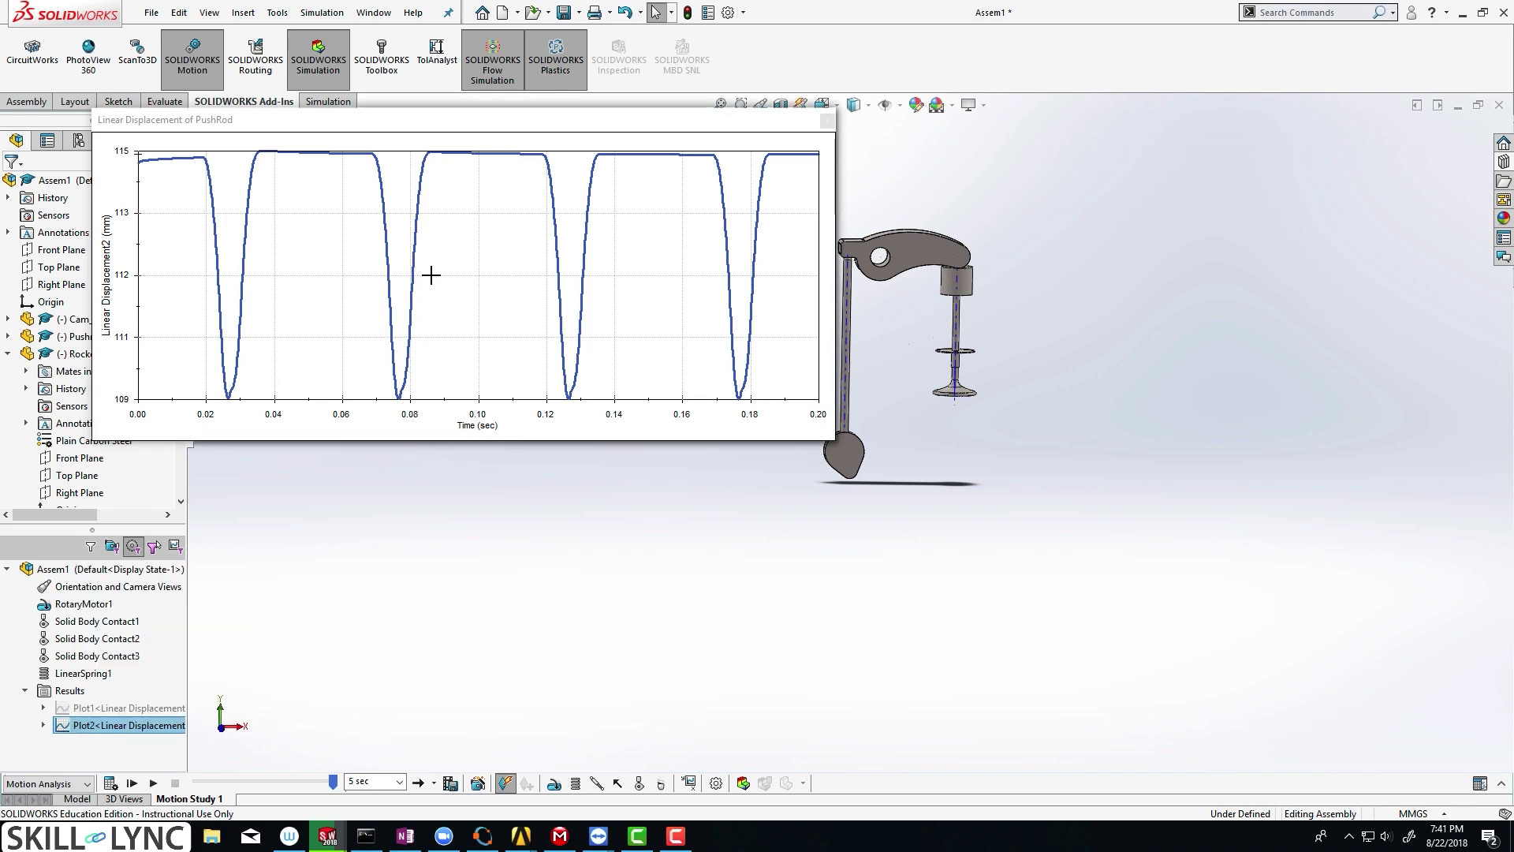
# - Move the pushrod plot out of the way and show the hidden Plot1 of the valve's linear displacement
pyautogui.click(689, 124)
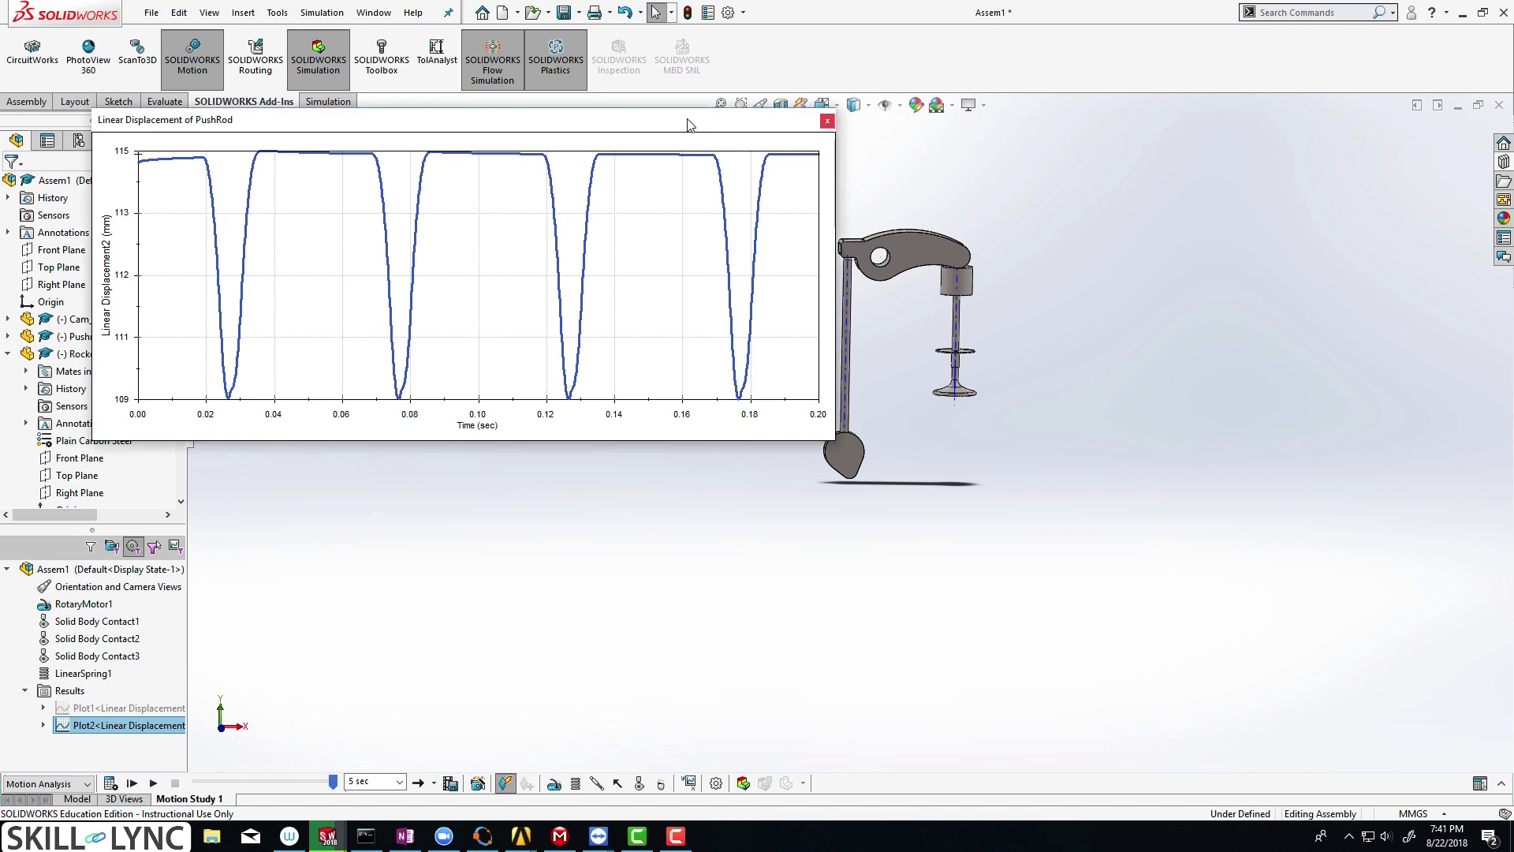
pyautogui.moveTo(689, 125); pyautogui.dragTo(665, 115)
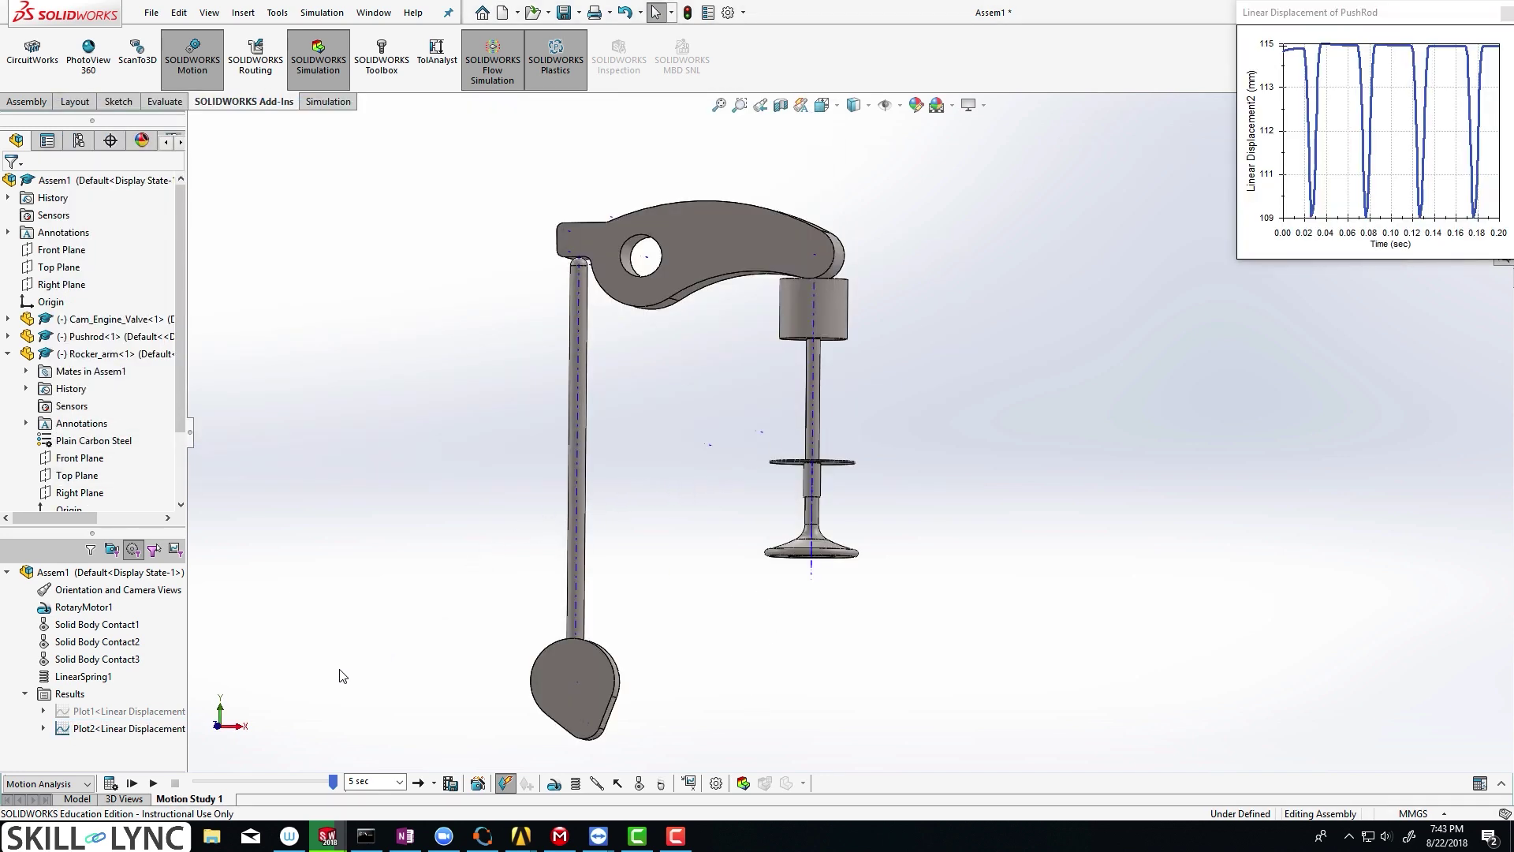
pyautogui.rightClick(164, 714)
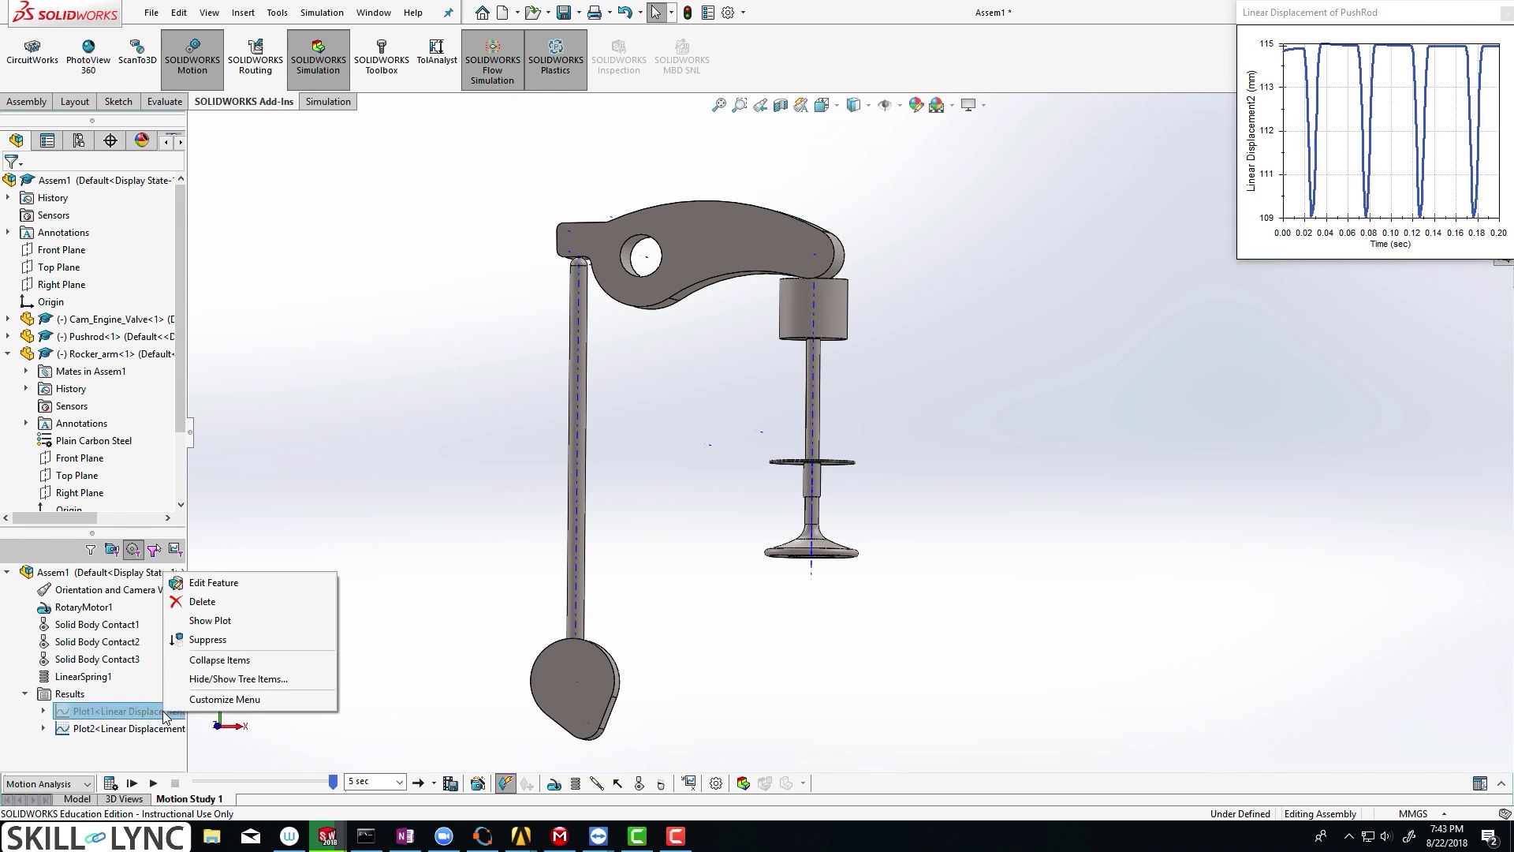
pyautogui.click(221, 622)
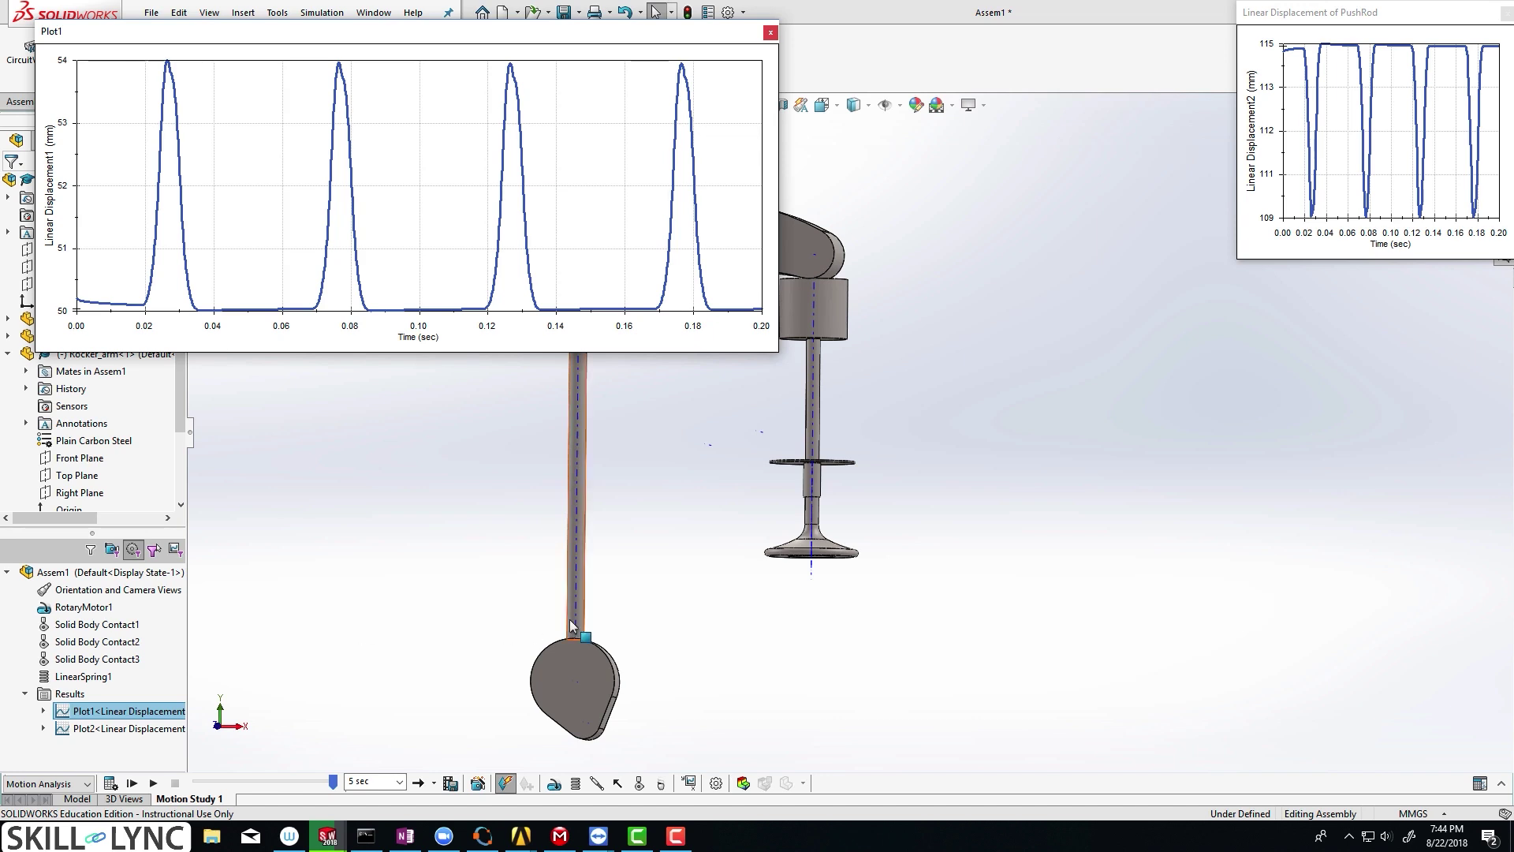
# - Resize the Plot1 window and arrange it beside the pushrod displacement plot for comparison
pyautogui.moveTo(777, 355); pyautogui.dragTo(1144, 598)
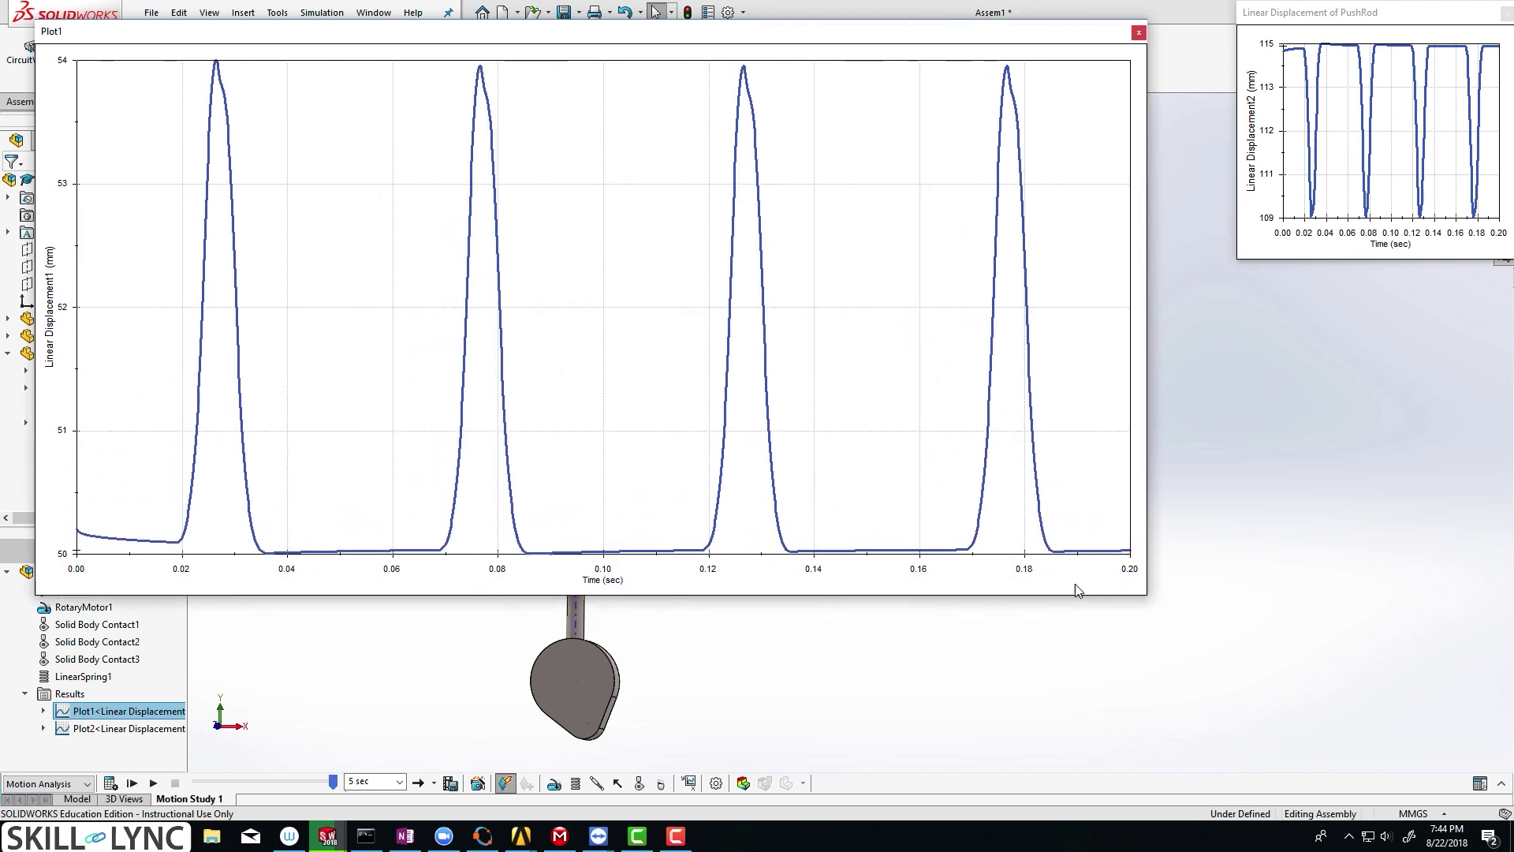
pyautogui.moveTo(788, 31); pyautogui.dragTo(814, 54)
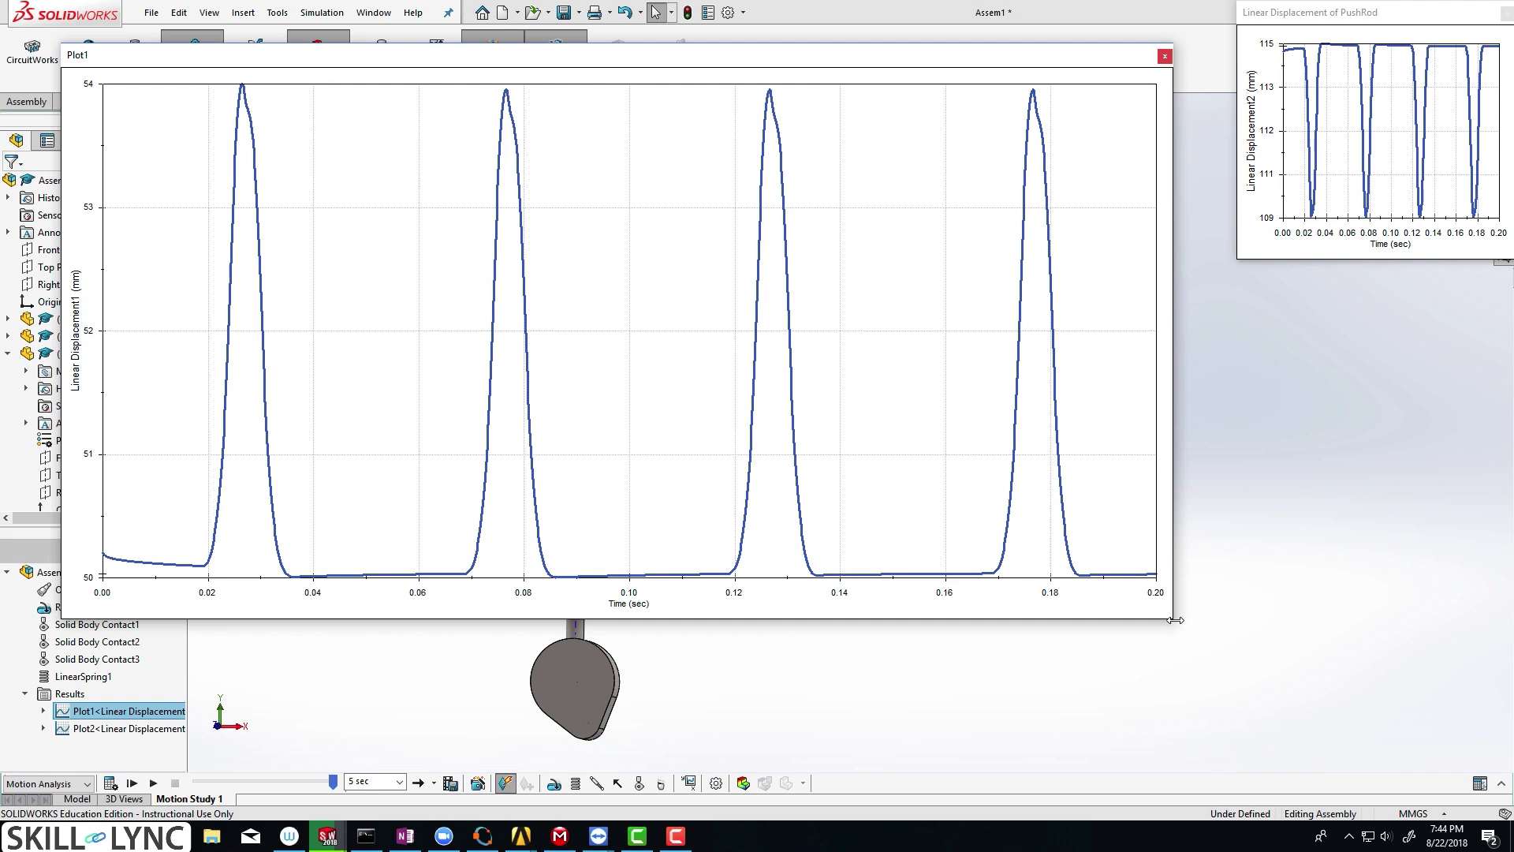
pyautogui.moveTo(1173, 623); pyautogui.dragTo(721, 371)
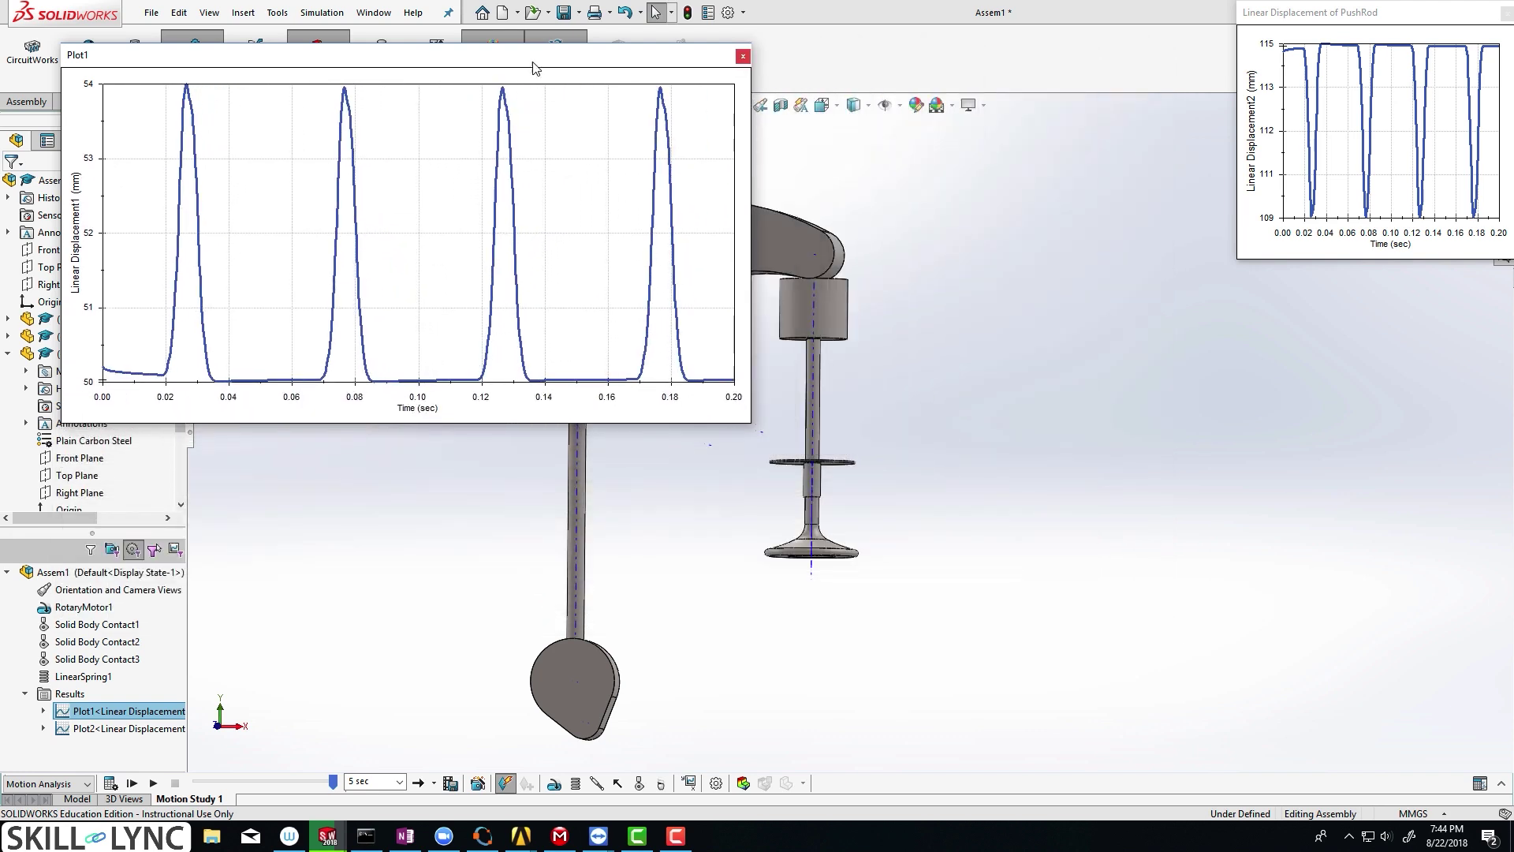
pyautogui.moveTo(530, 54); pyautogui.dragTo(654, 18)
pyautogui.moveTo(1334, 17); pyautogui.dragTo(1040, 82)
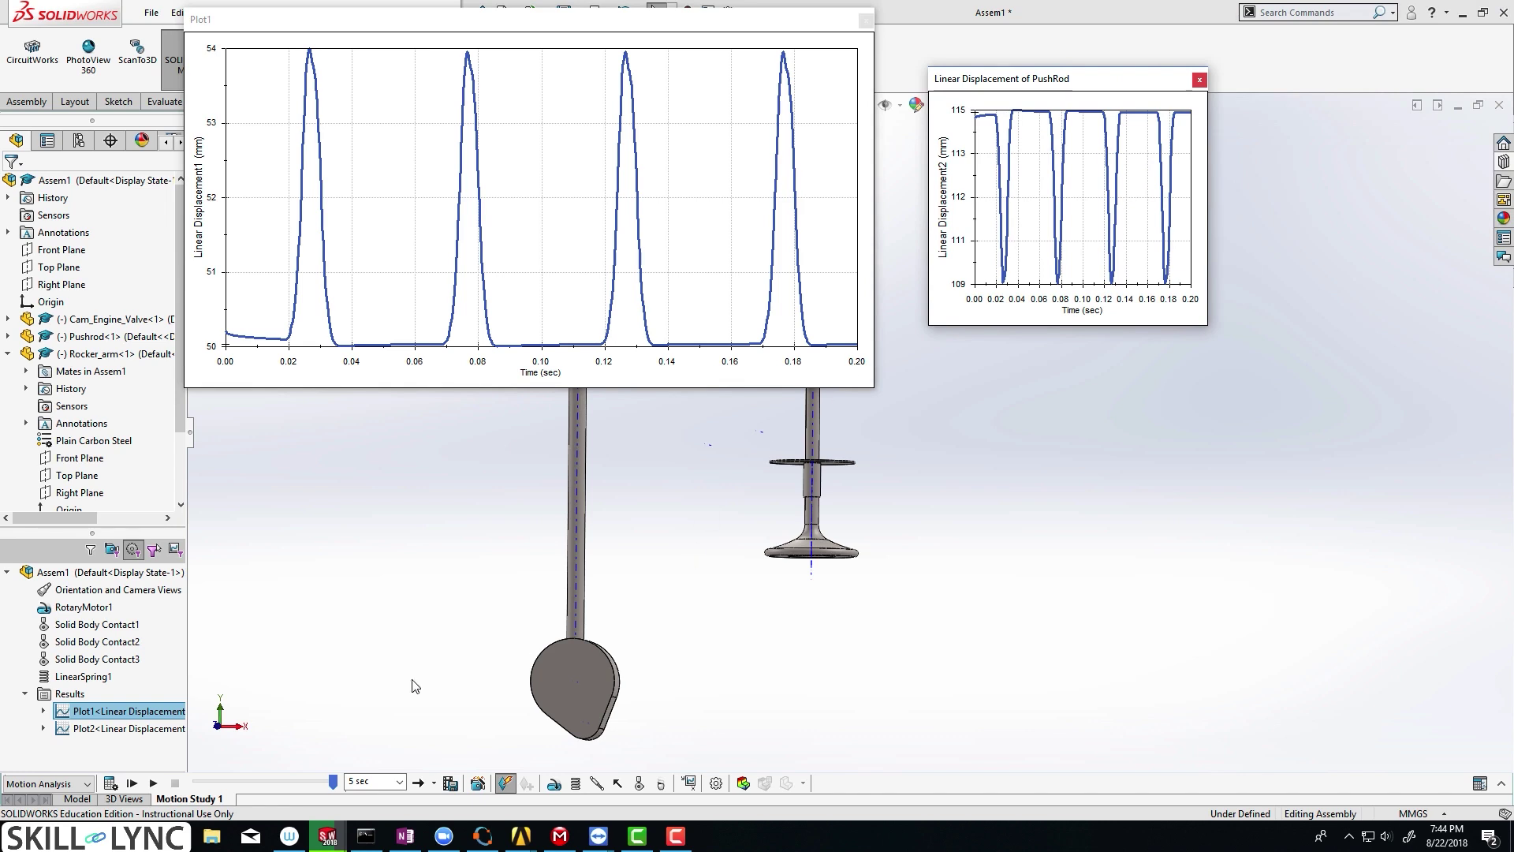
# - Export Plot1 to a spreadsheet and maximize the resulting Excel window
pyautogui.rightClick(121, 713)
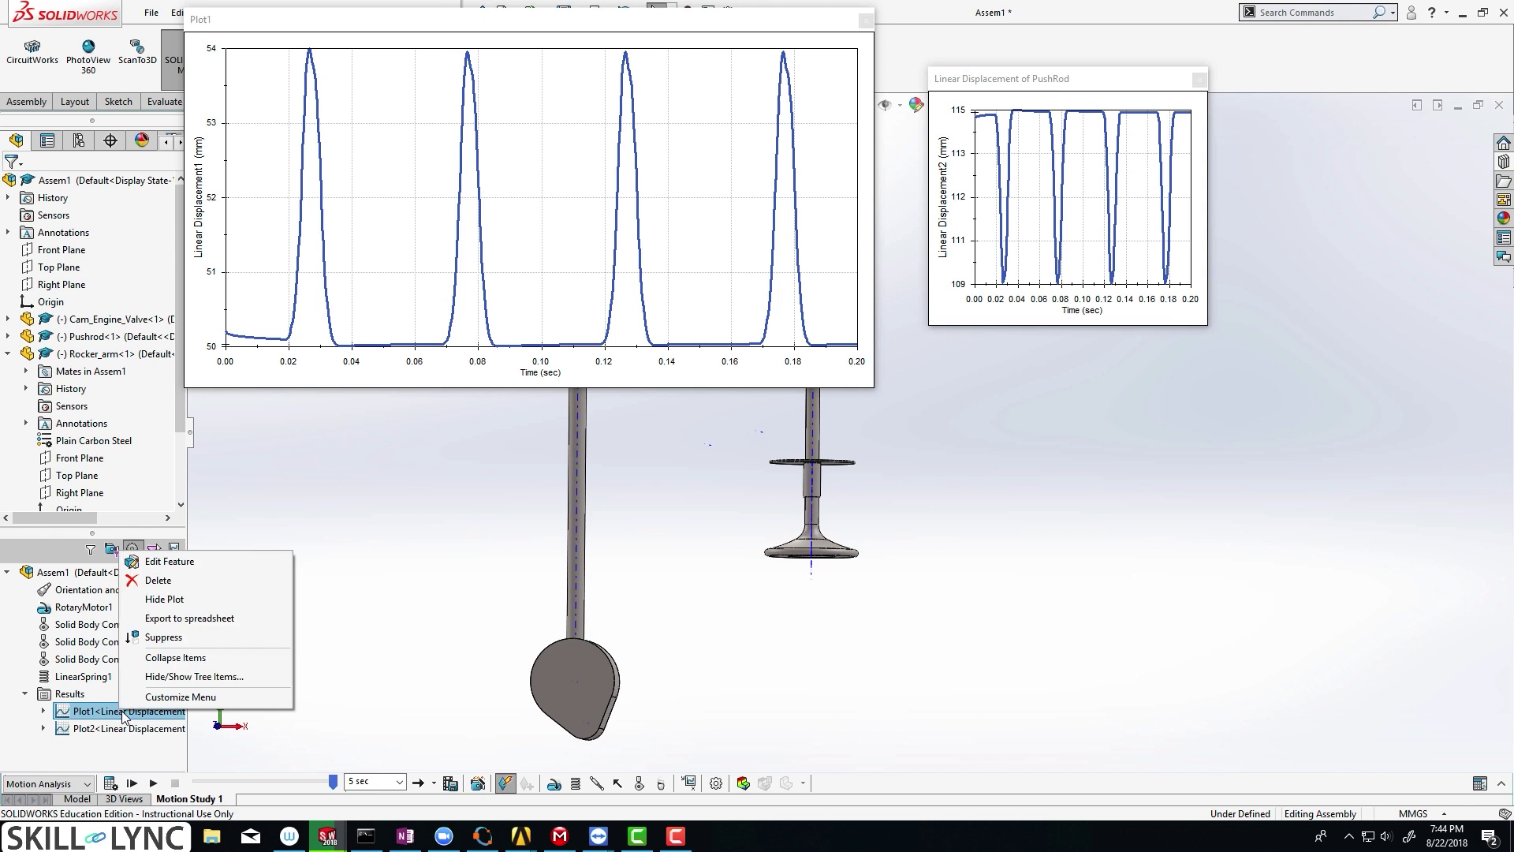
pyautogui.click(223, 619)
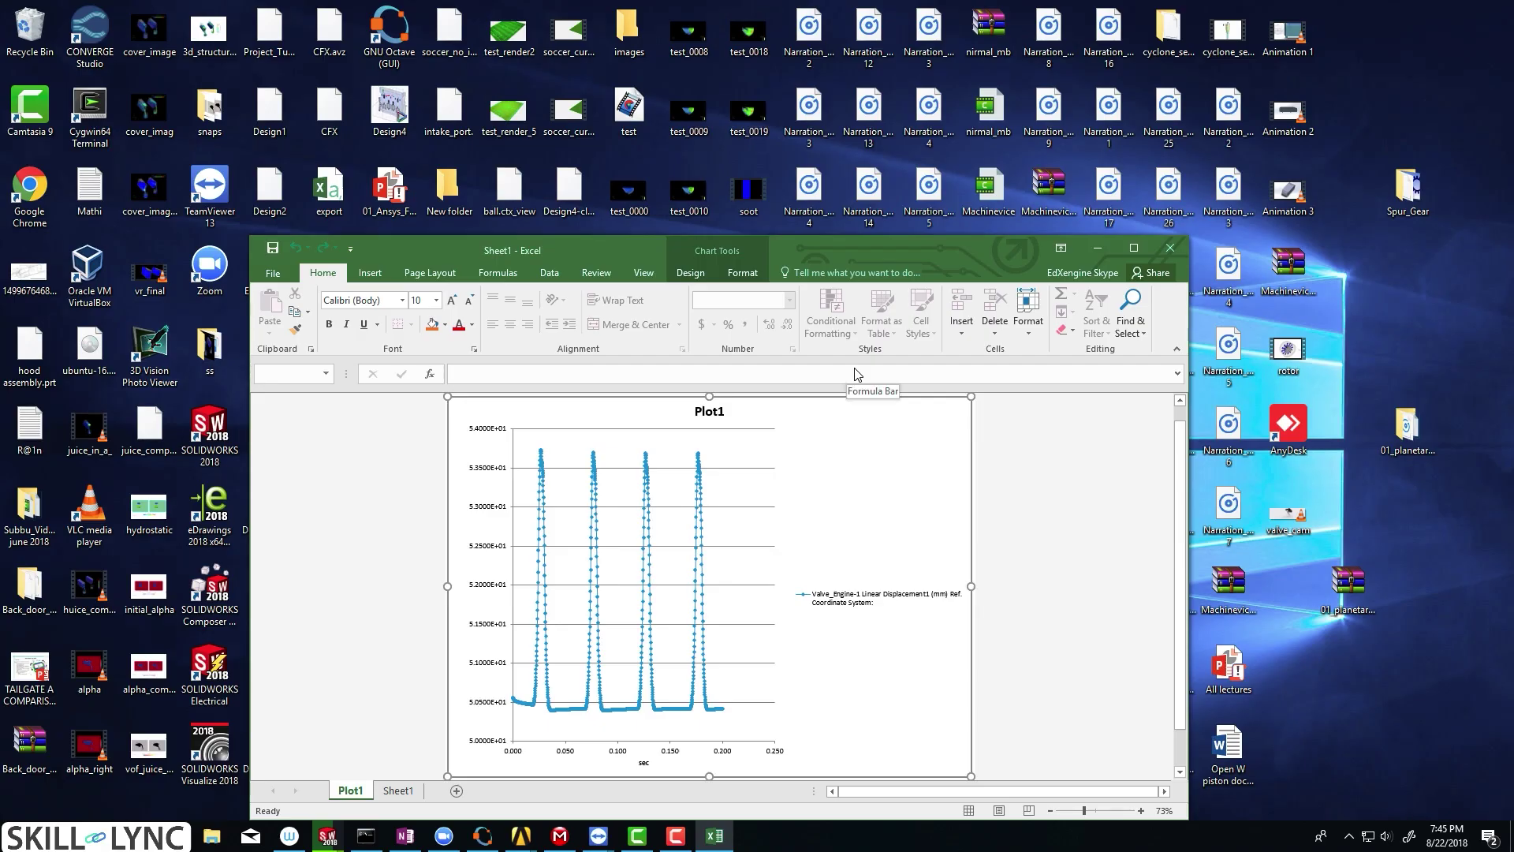
pyautogui.click(1134, 249)
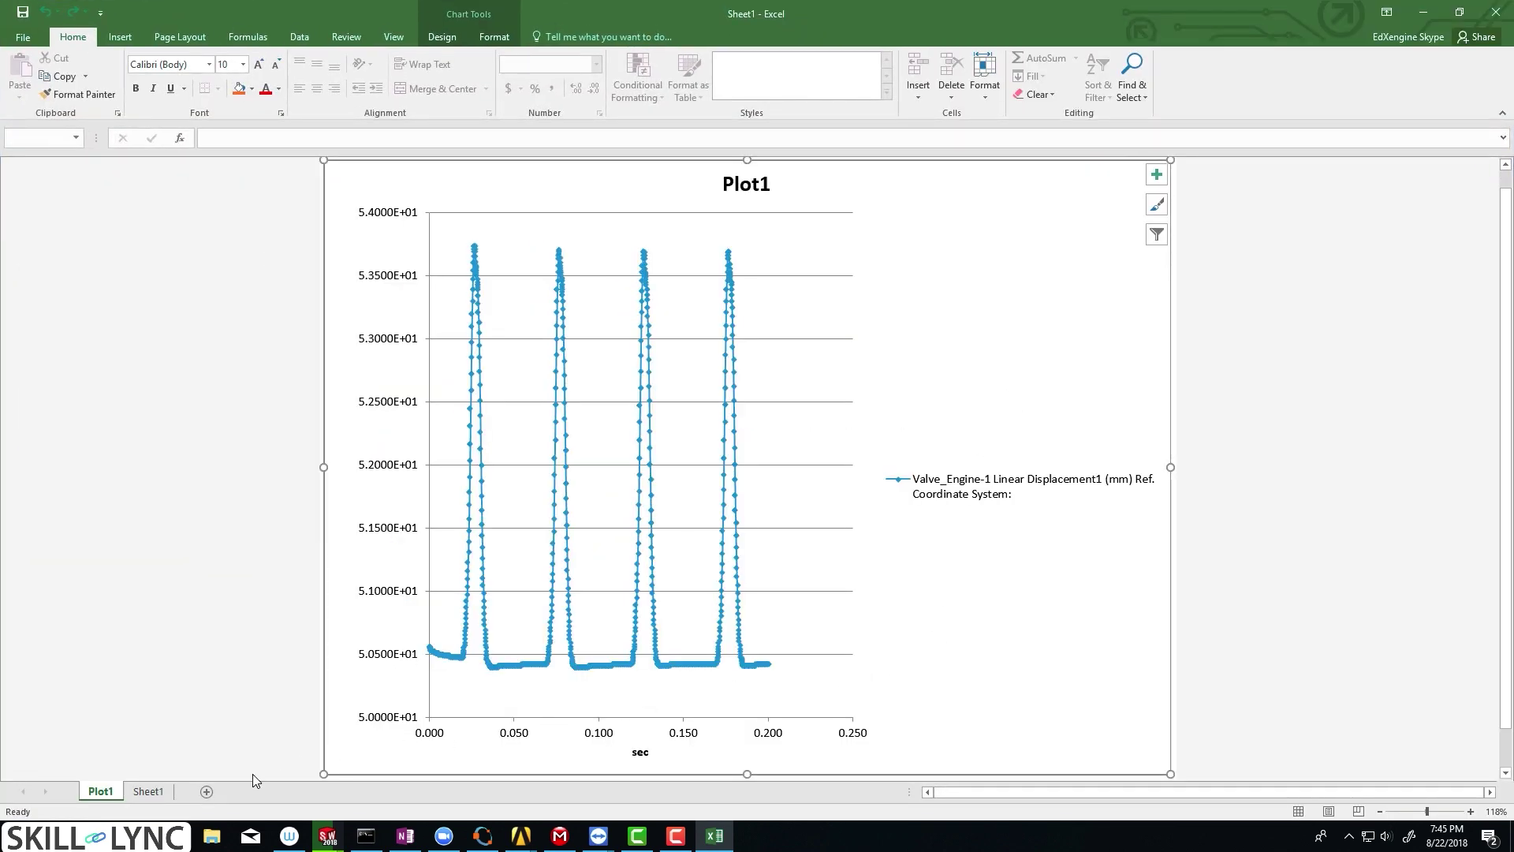
# - Examine the exported frame, time and displacement data in Sheet1 through its last row and return to the Plot1 chart
pyautogui.click(149, 792)
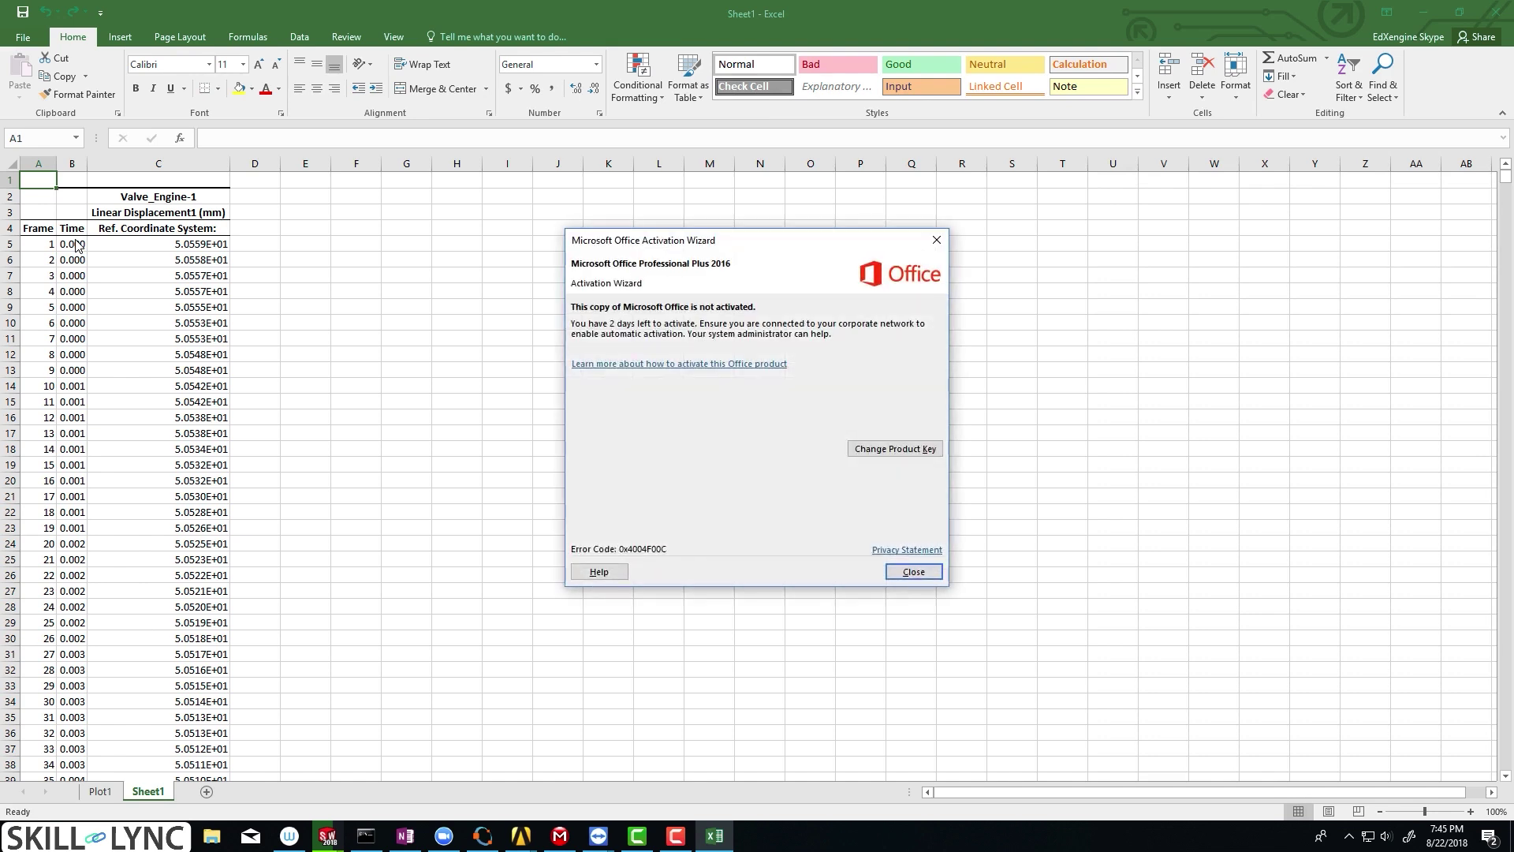
pyautogui.click(935, 242)
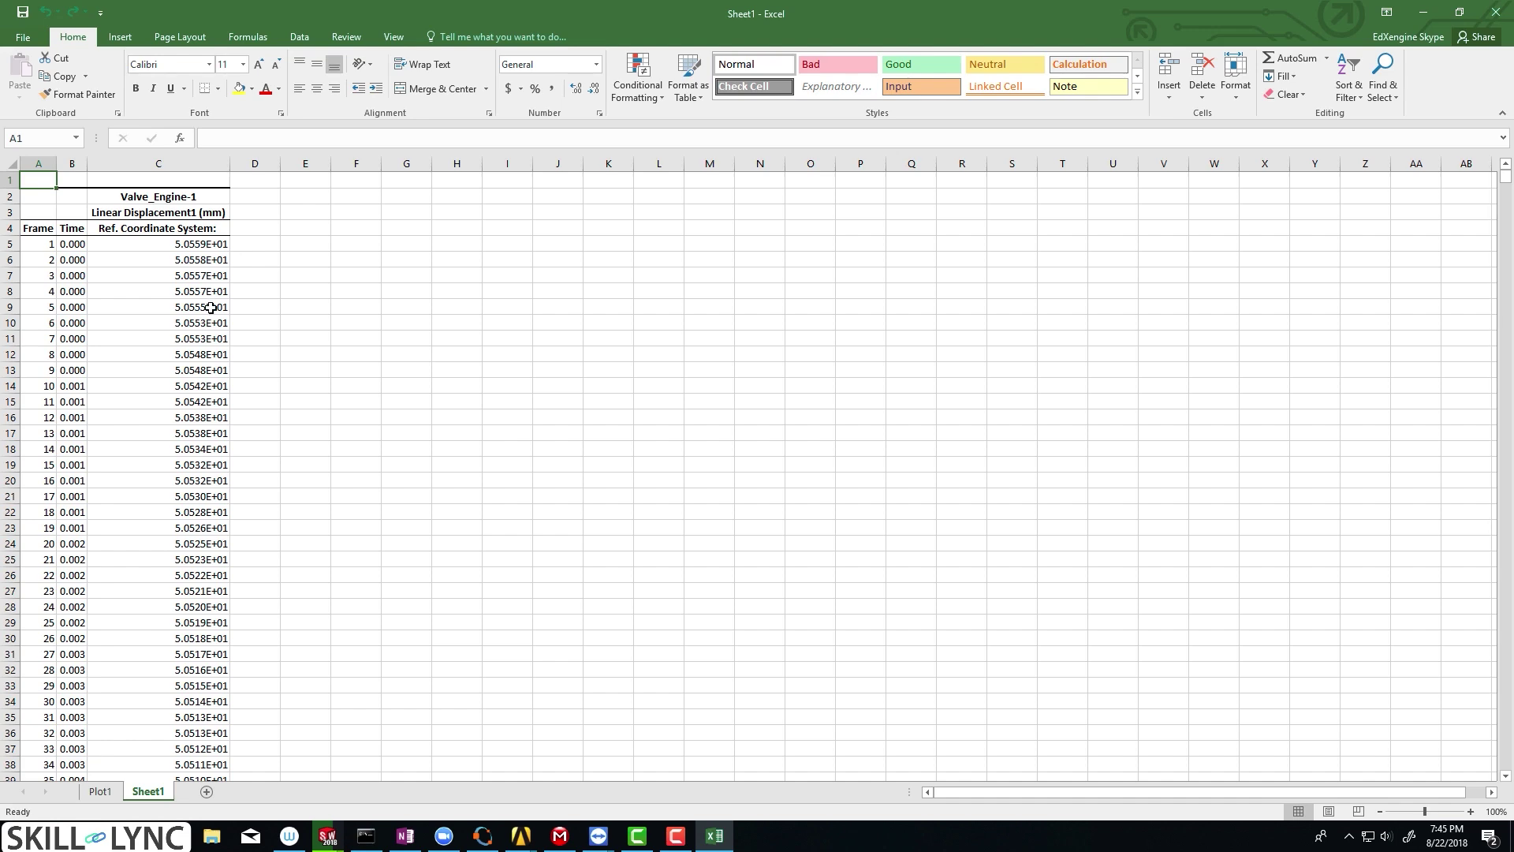
pyautogui.moveTo(1505, 176); pyautogui.dragTo(1506, 763)
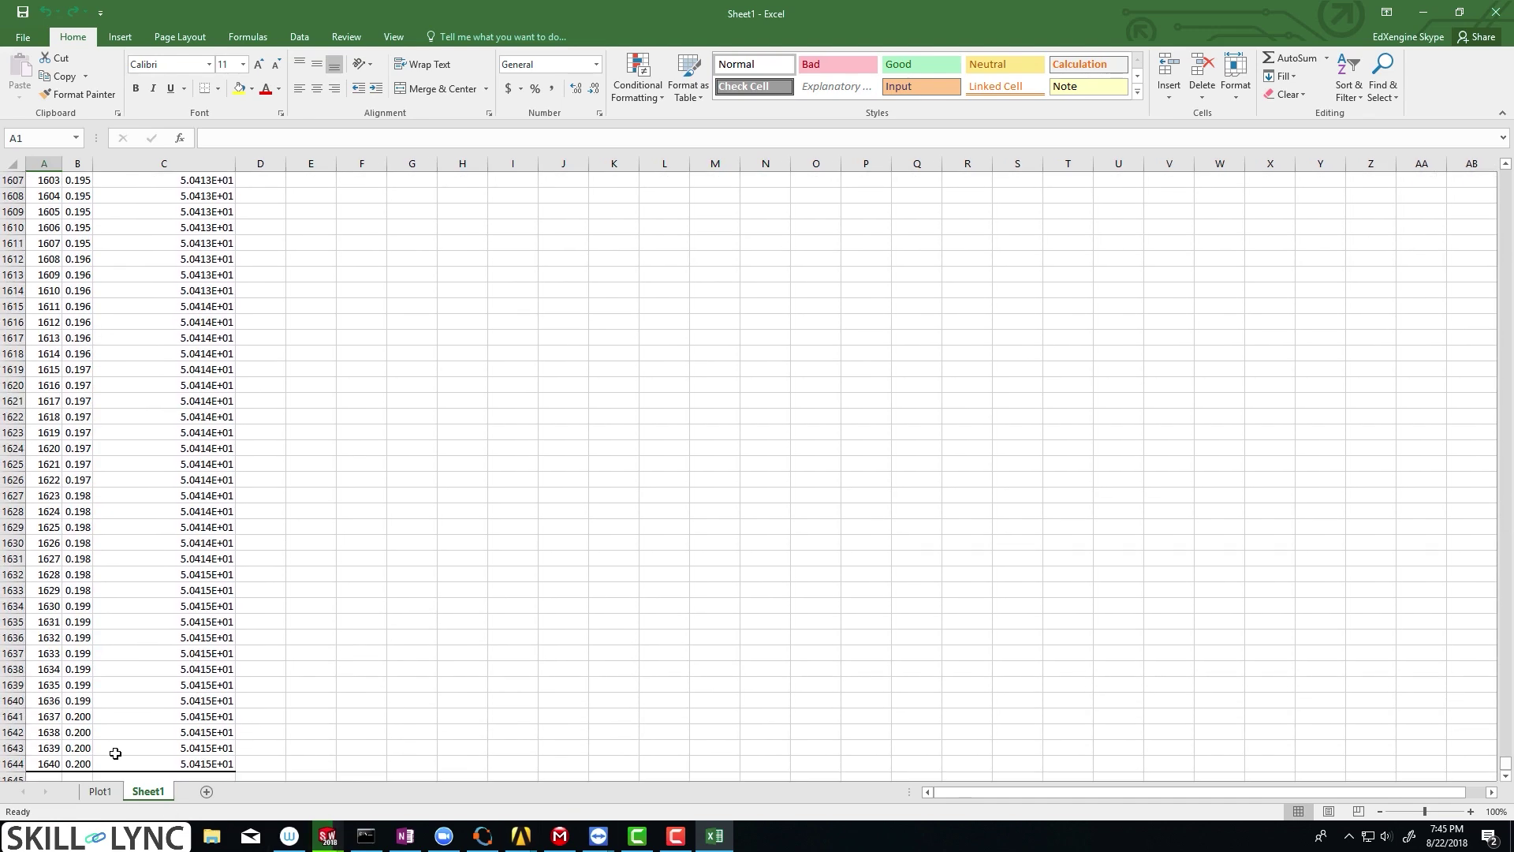
pyautogui.scroll(-2, 95, 749)
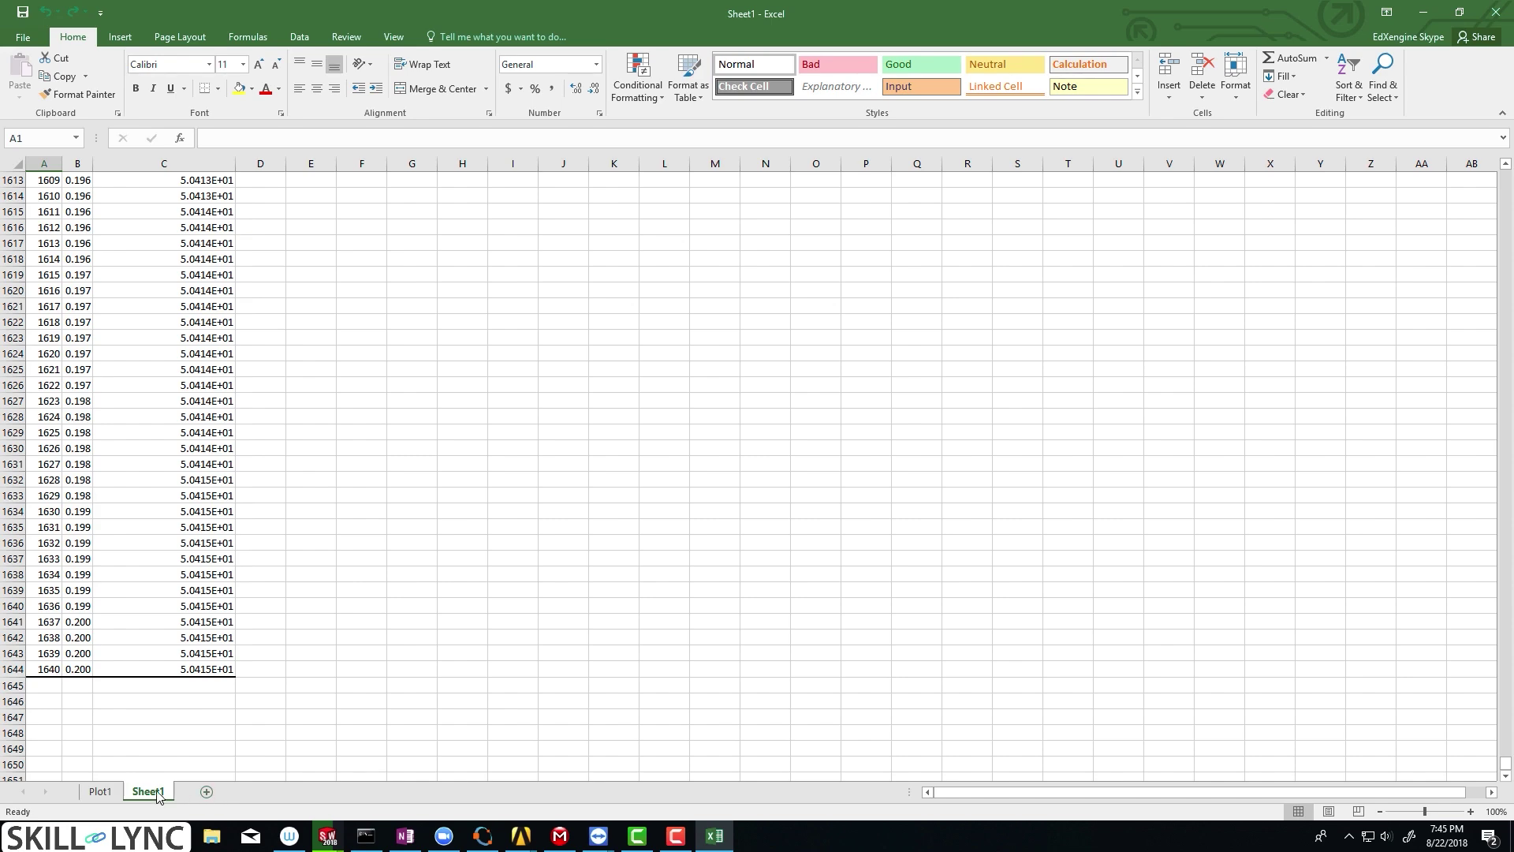
pyautogui.click(101, 791)
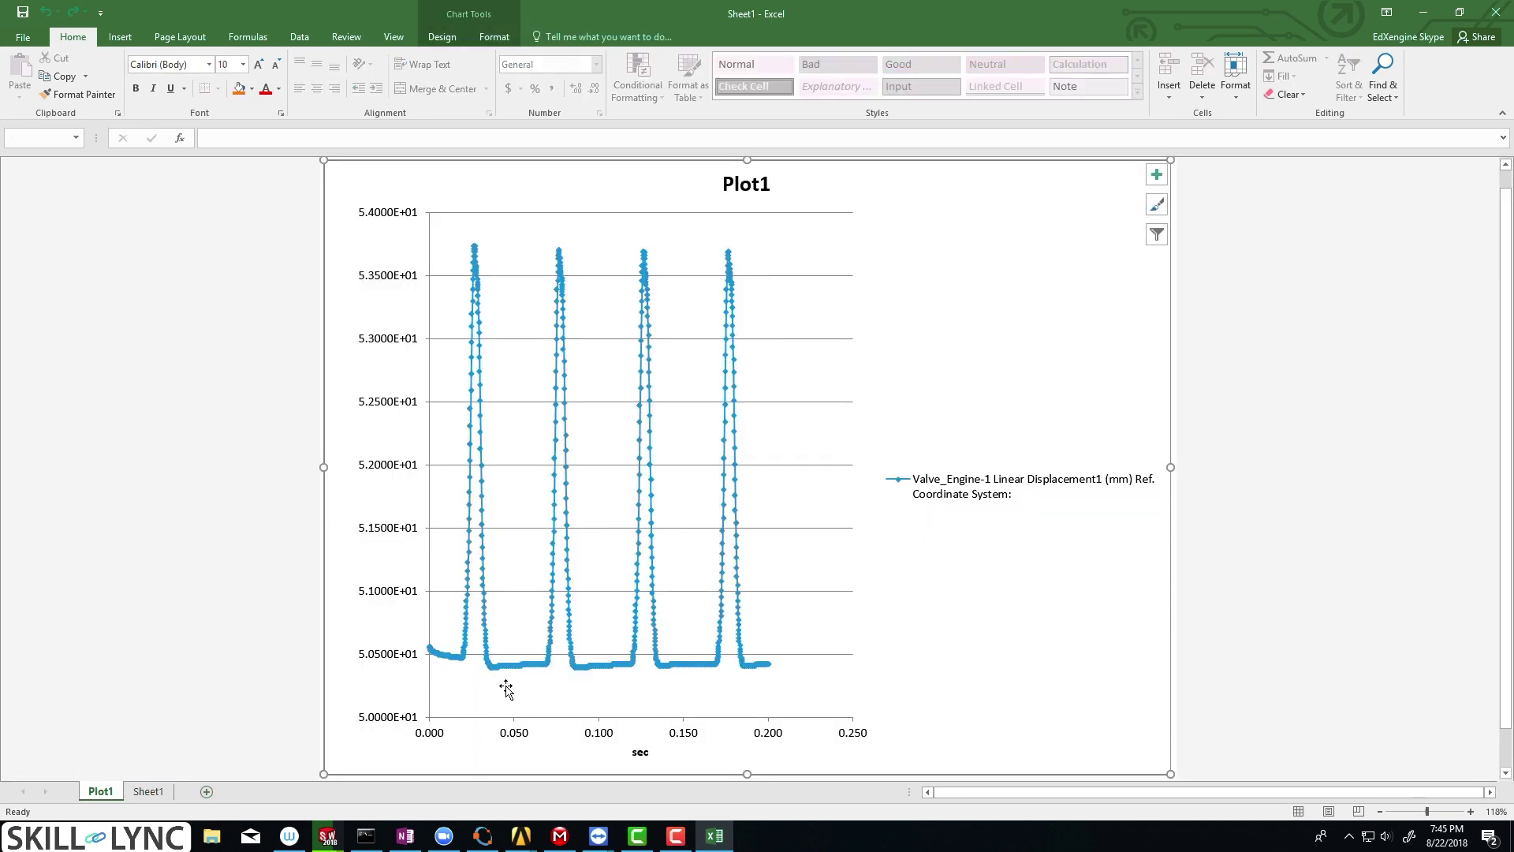